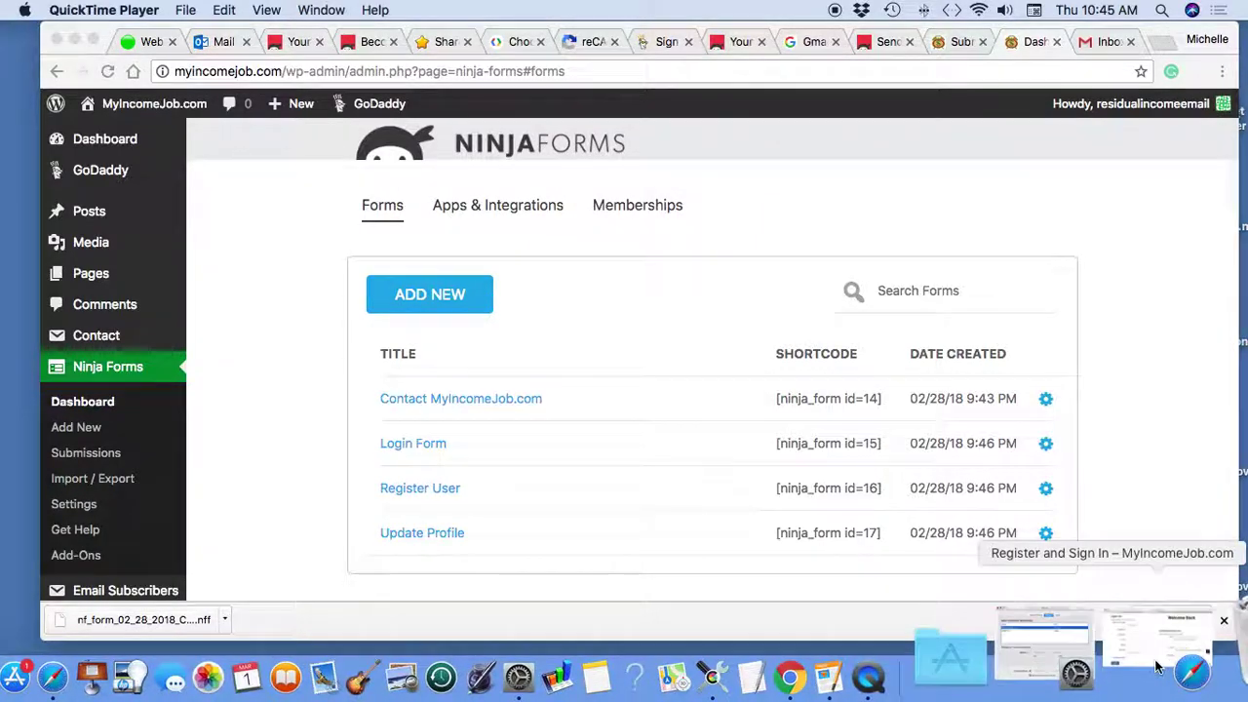
- On the restored MyIncomeJob.com contact form, enter the sender's name and e-mail address
{"action": "left_click", "coordinate": [1147, 645]}
{"action": "scroll", "coordinate": [1008, 302], "scroll_direction": "down", "scroll_amount": 2}
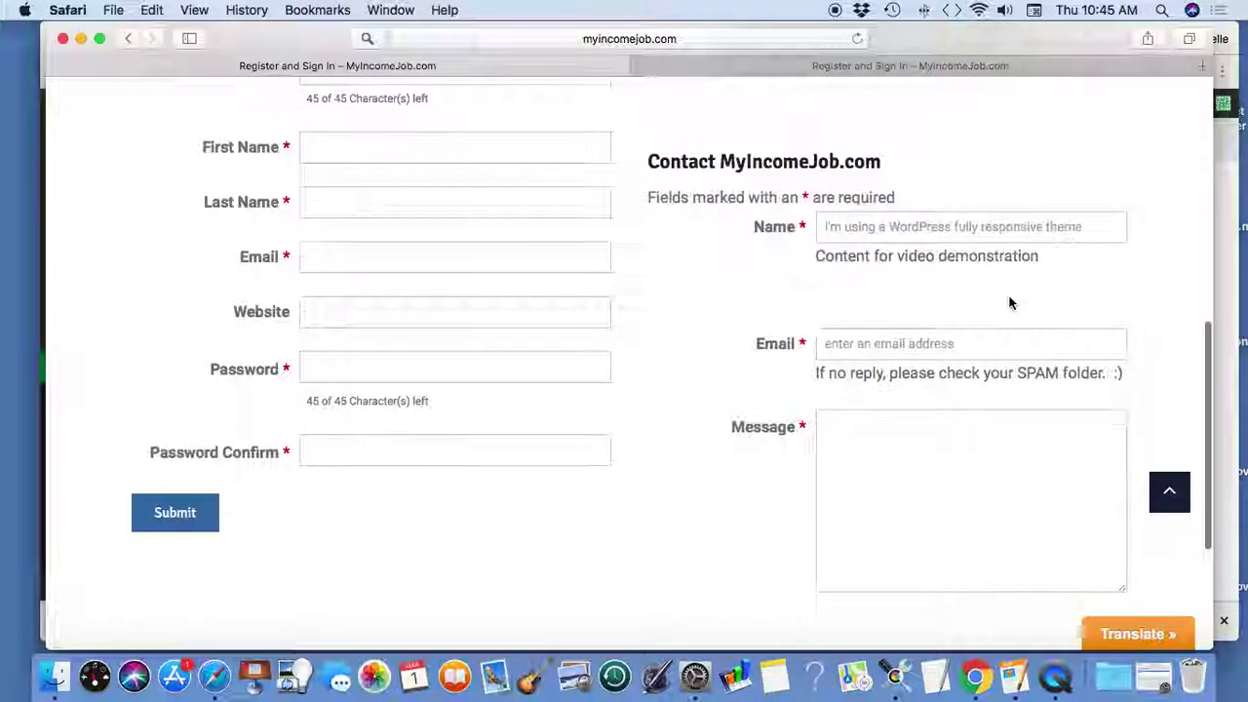
{"action": "left_click", "coordinate": [824, 227]}
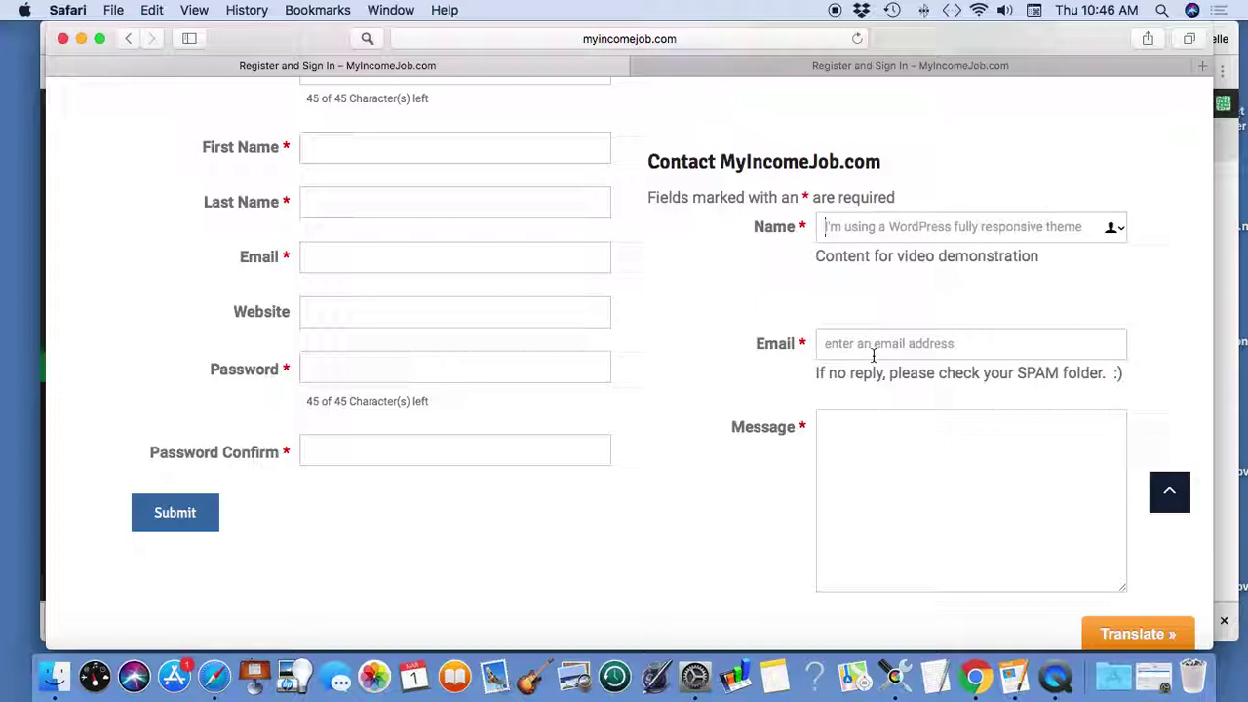
{"action": "type", "text": "Michelle"}
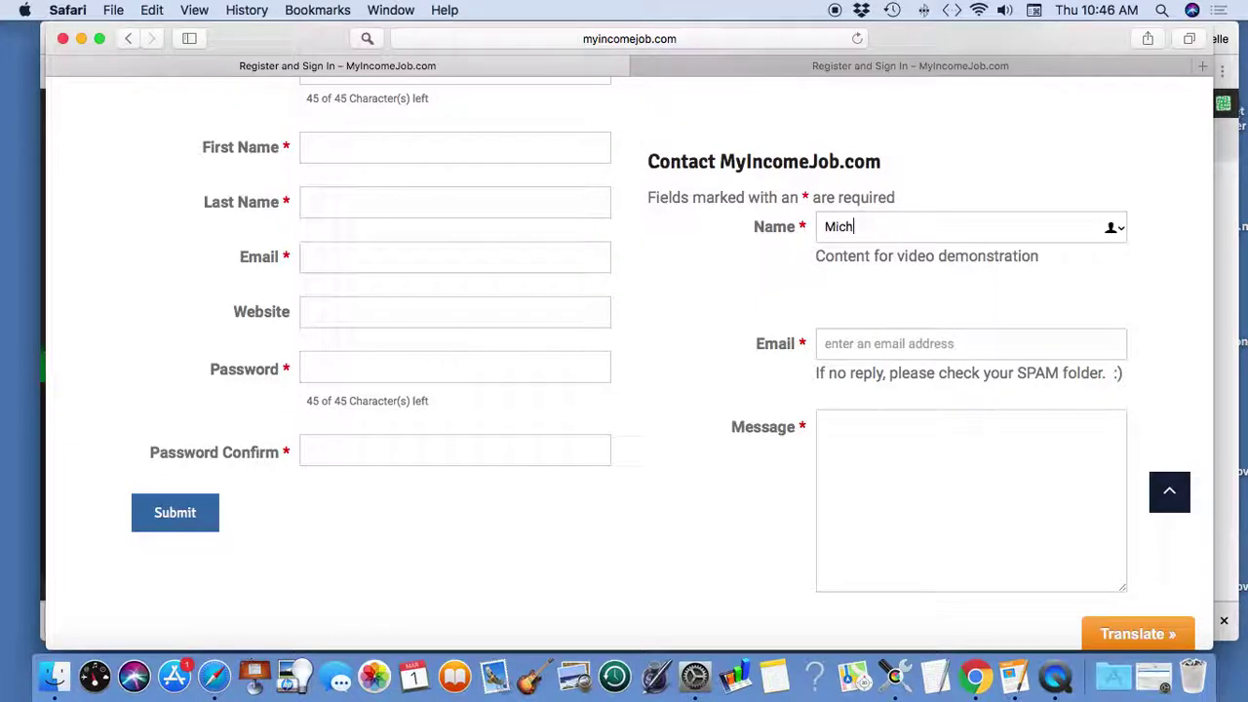
{"action": "left_click", "coordinate": [897, 346]}
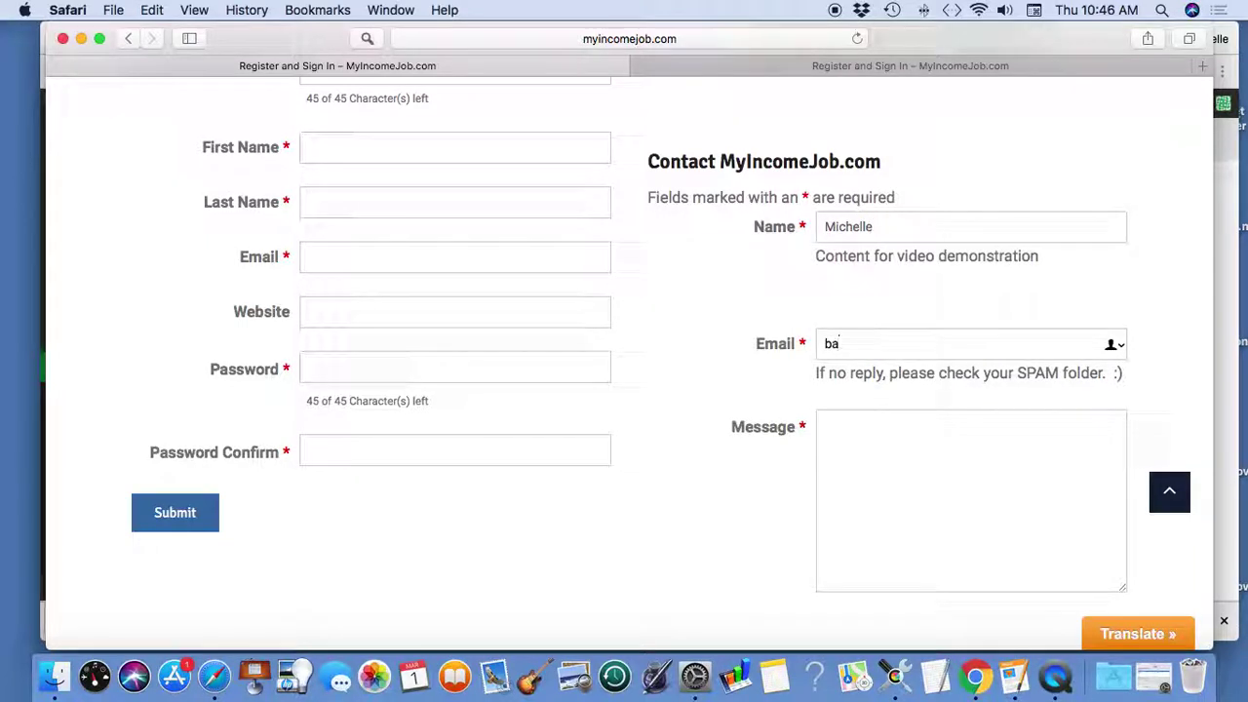
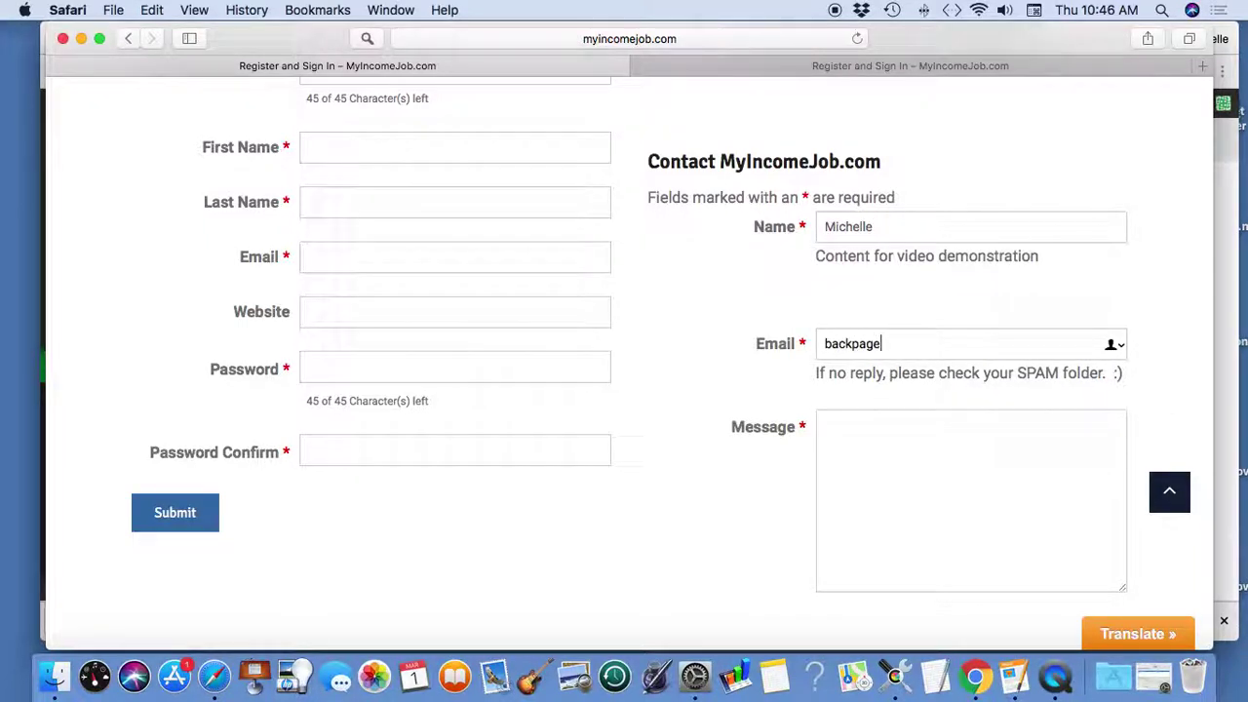
- Write the message 'I'm recording video to demonstrate how to set up ninja form functions.' and submit
{"action": "left_click", "coordinate": [941, 442]}
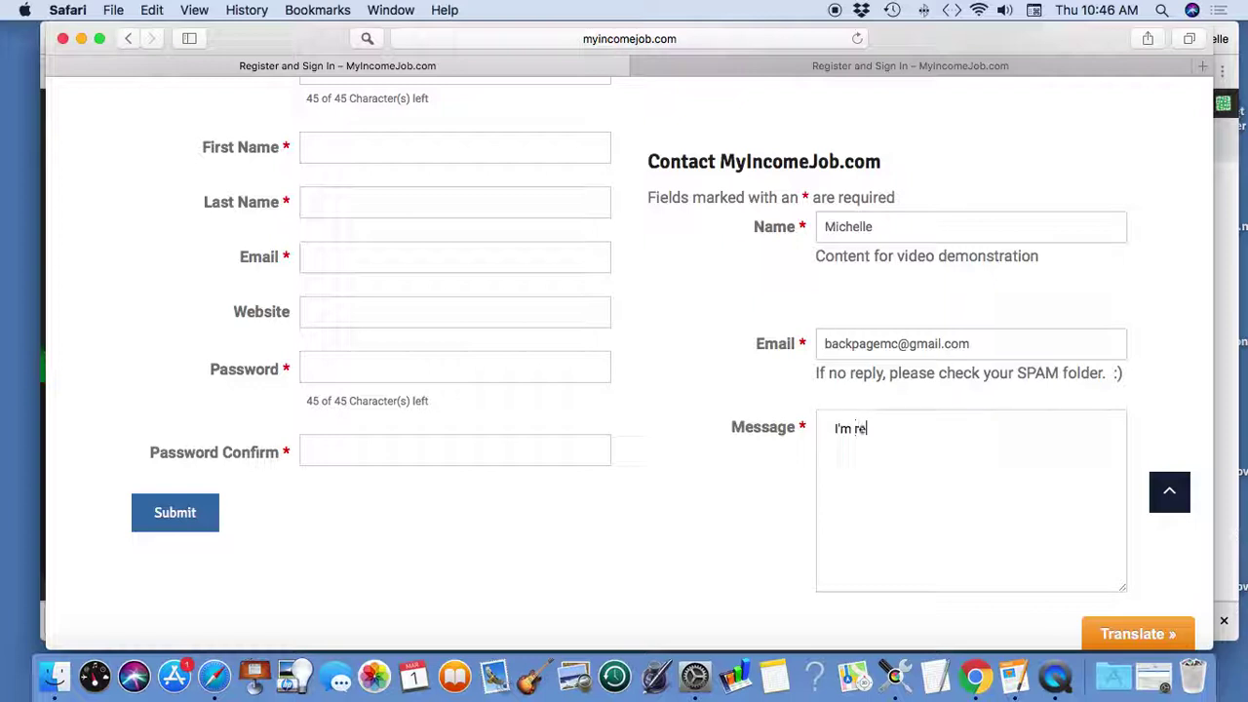
{"action": "type", "text": "I'm recording video to demons"}
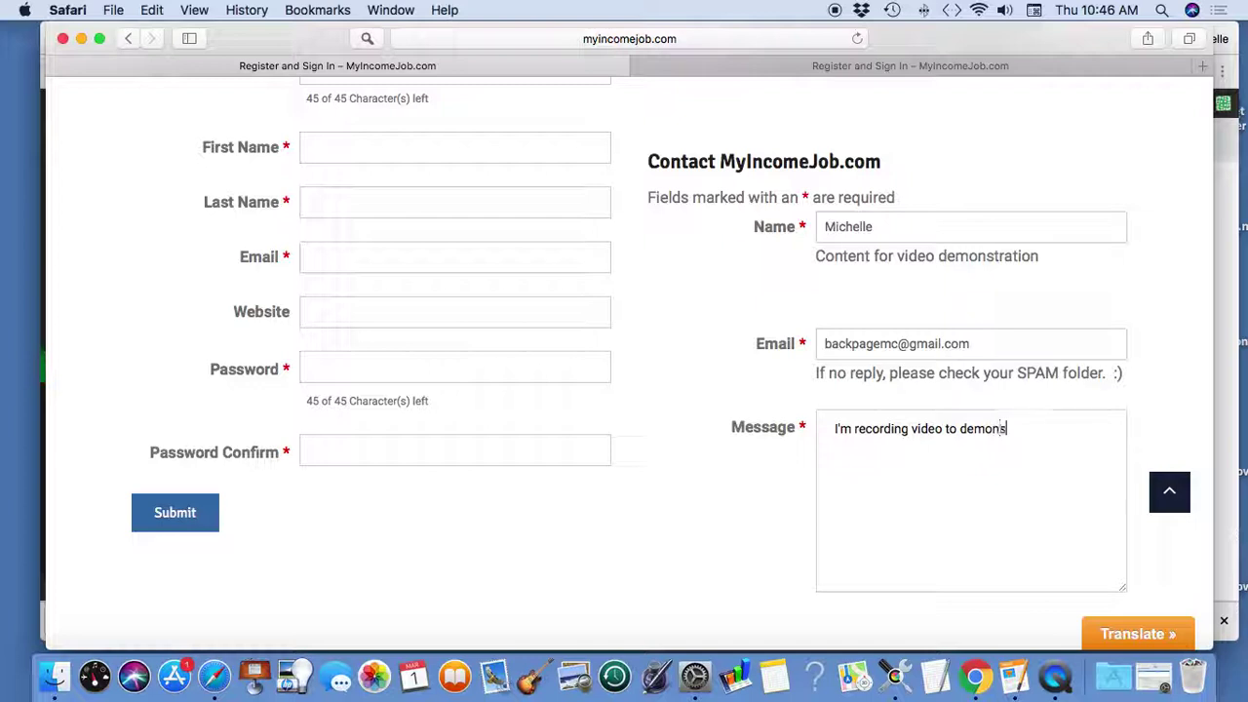
{"action": "type", "text": "trate how to s"}
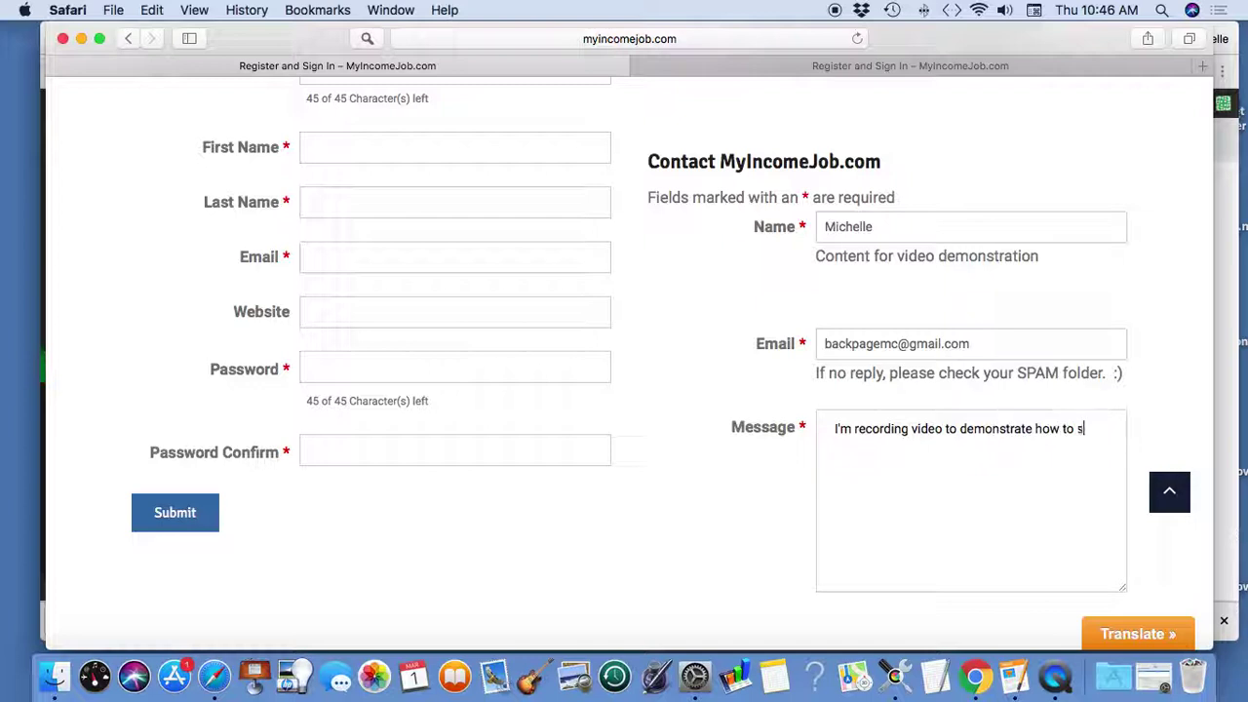
{"action": "type", "text": "et up ninja form "}
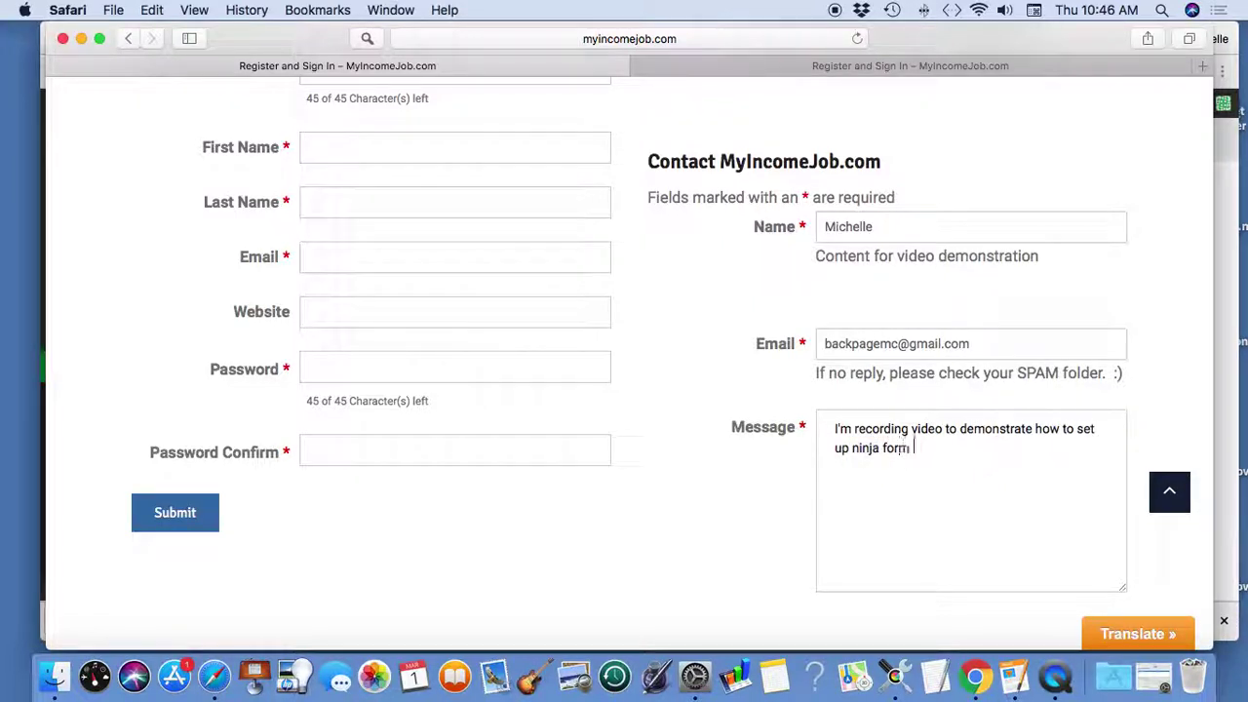
{"action": "type", "text": "functions."}
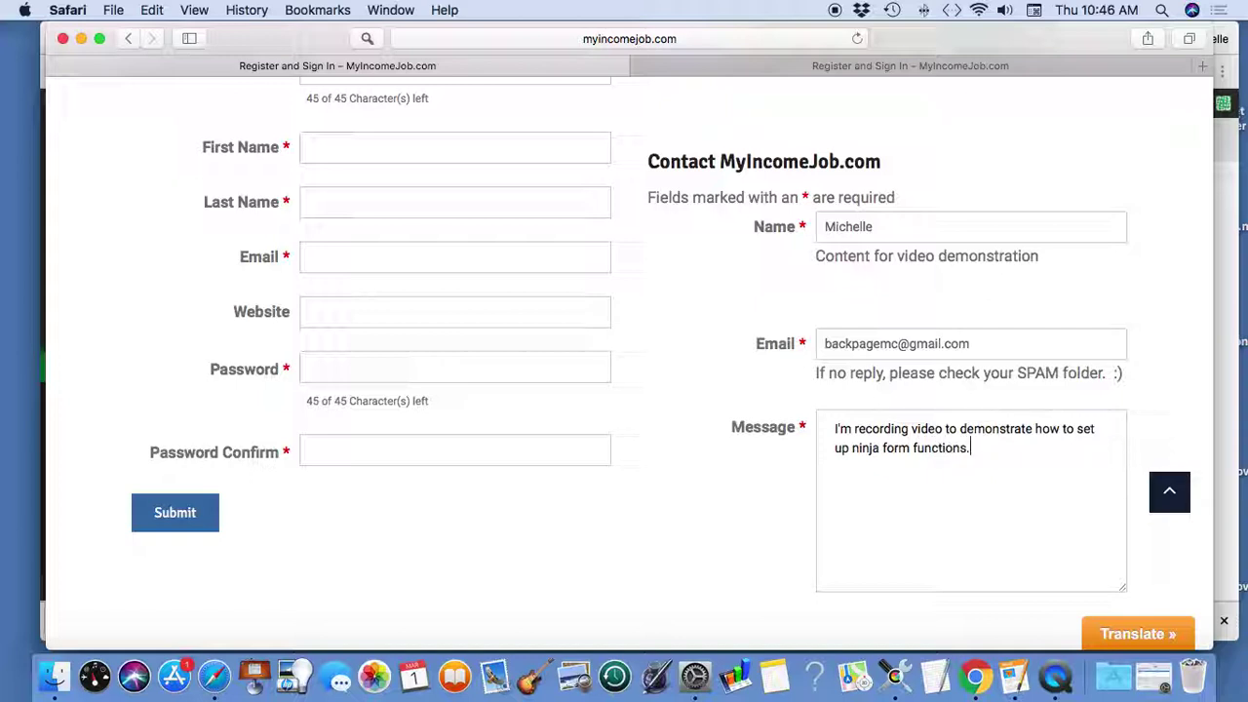
{"action": "scroll", "coordinate": [723, 447], "scroll_direction": "down", "scroll_amount": 5}
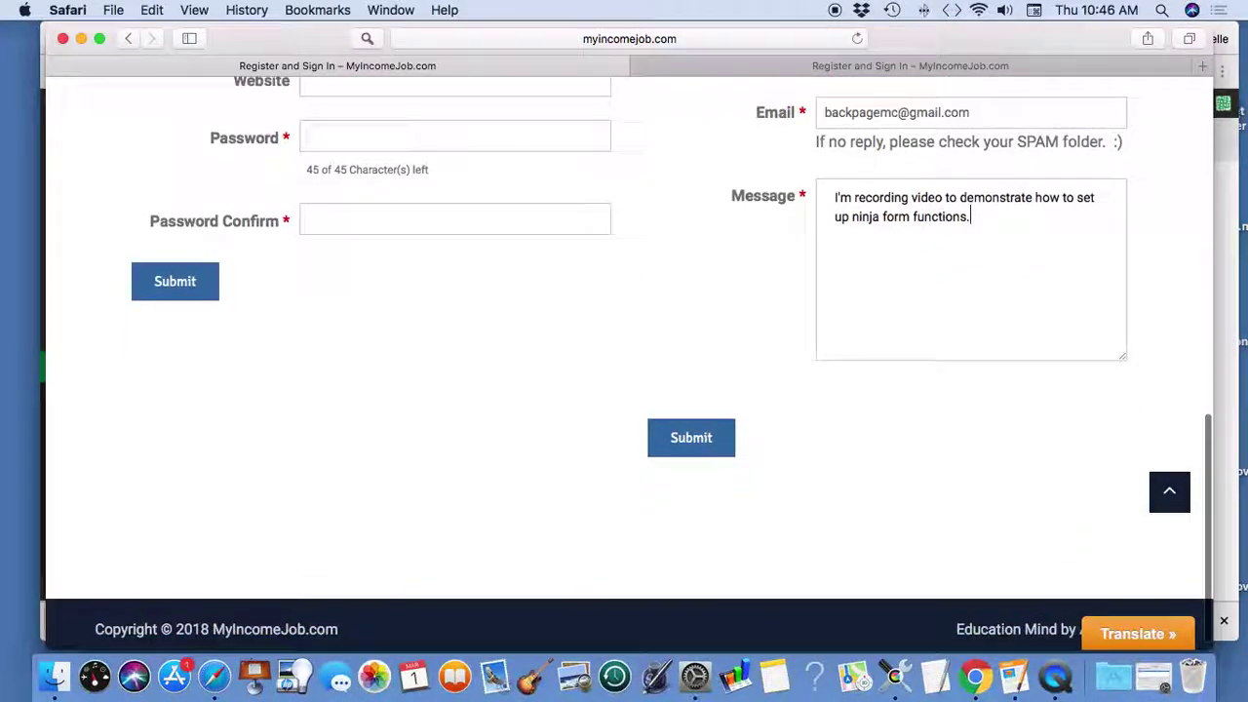
{"action": "left_click", "coordinate": [723, 447]}
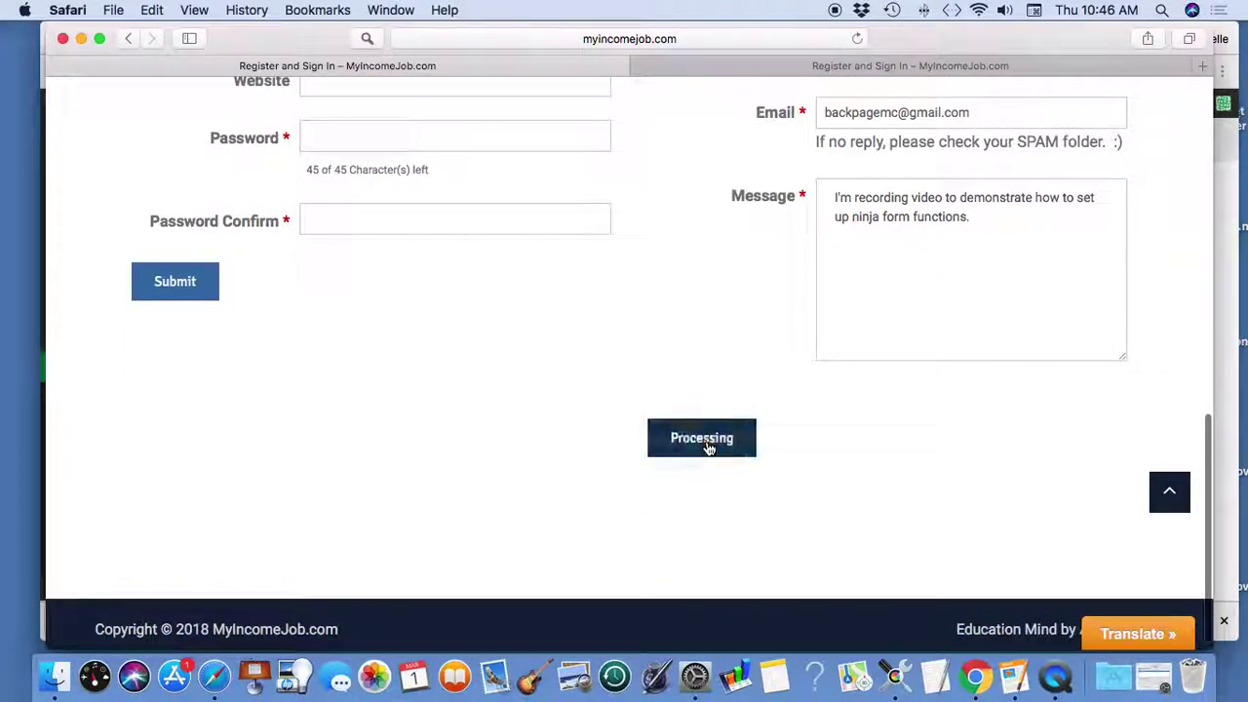
- Filter Ninja Forms Submissions to Contact MyIncomeJob.com to find the test message, then return to Dashboard
{"action": "left_click", "coordinate": [81, 39]}
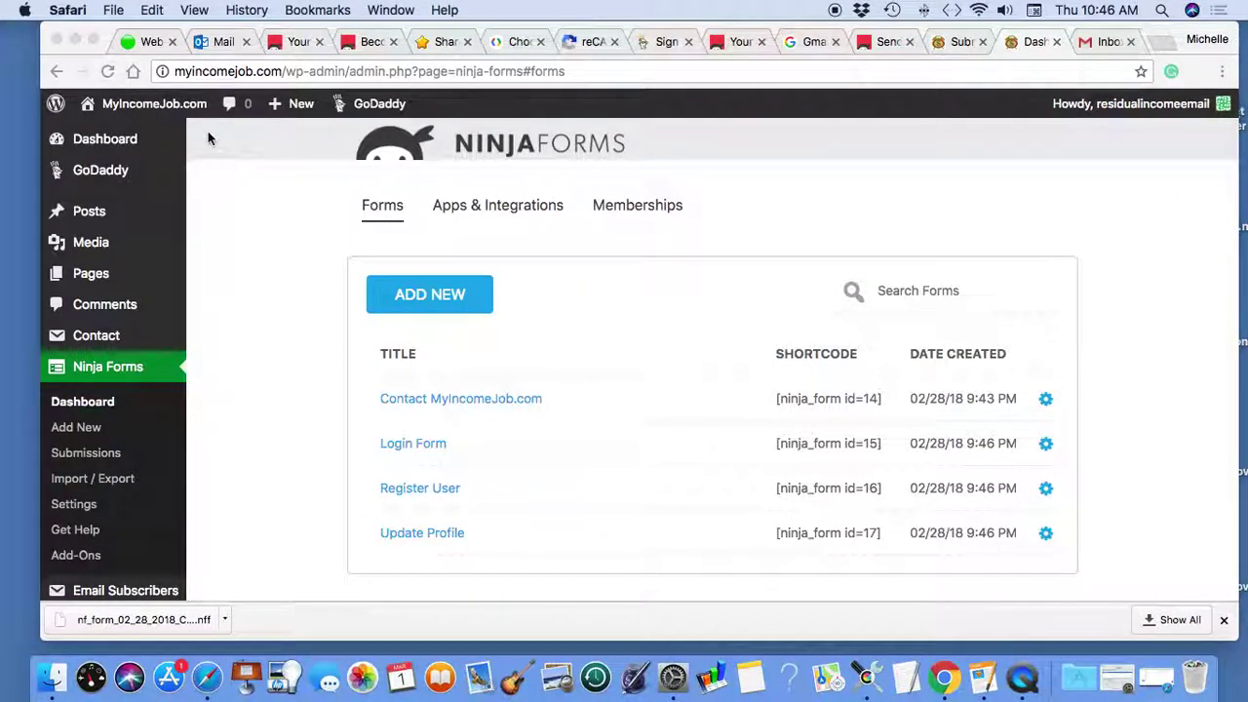
{"action": "left_click", "coordinate": [962, 42]}
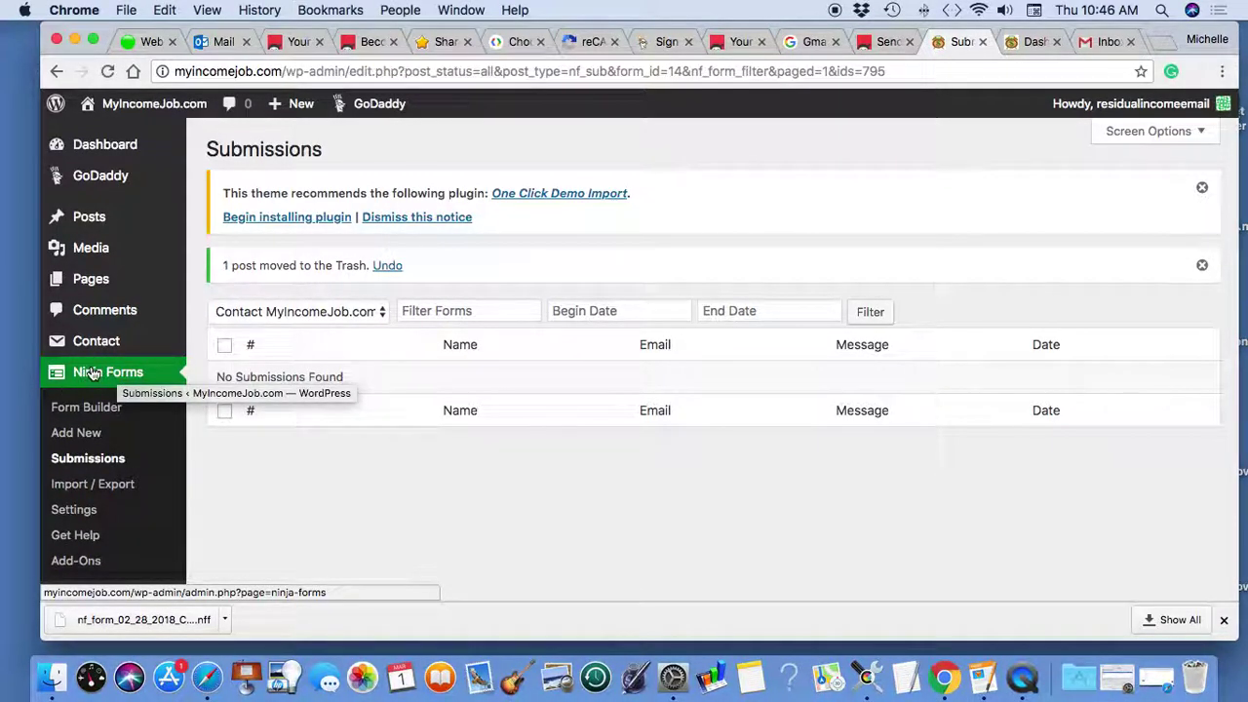
{"action": "left_click", "coordinate": [86, 463]}
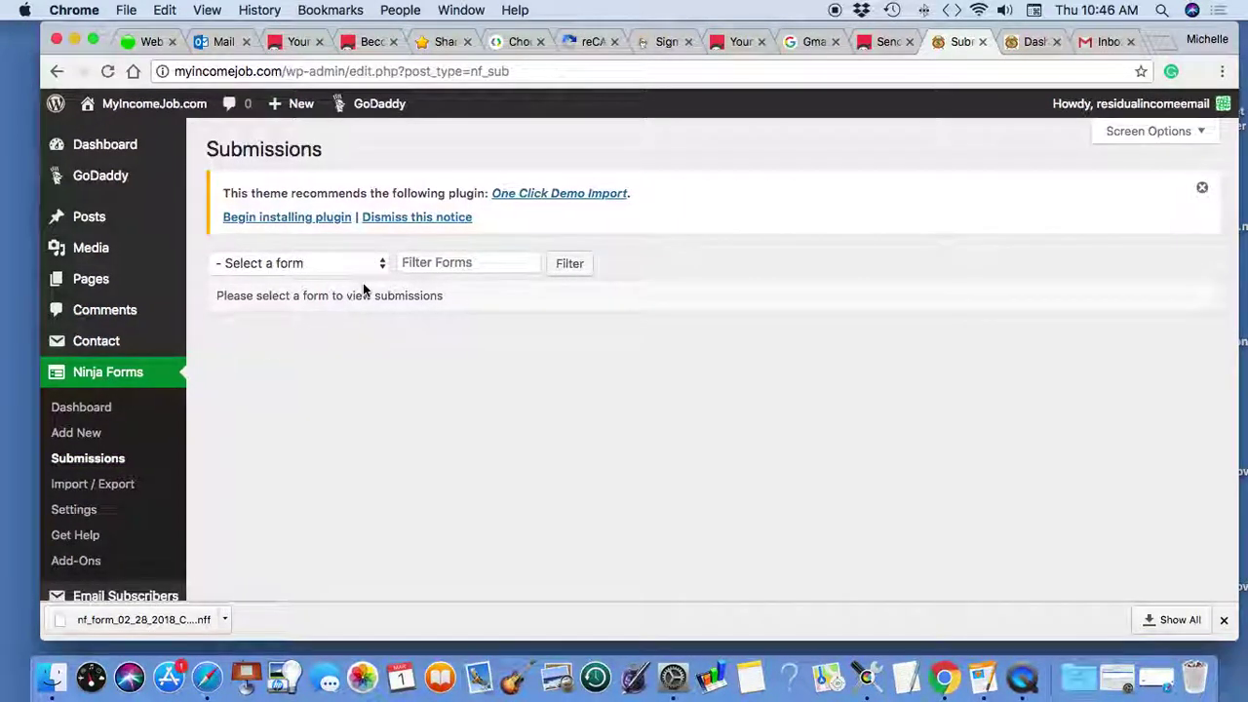
{"action": "left_click", "coordinate": [382, 264]}
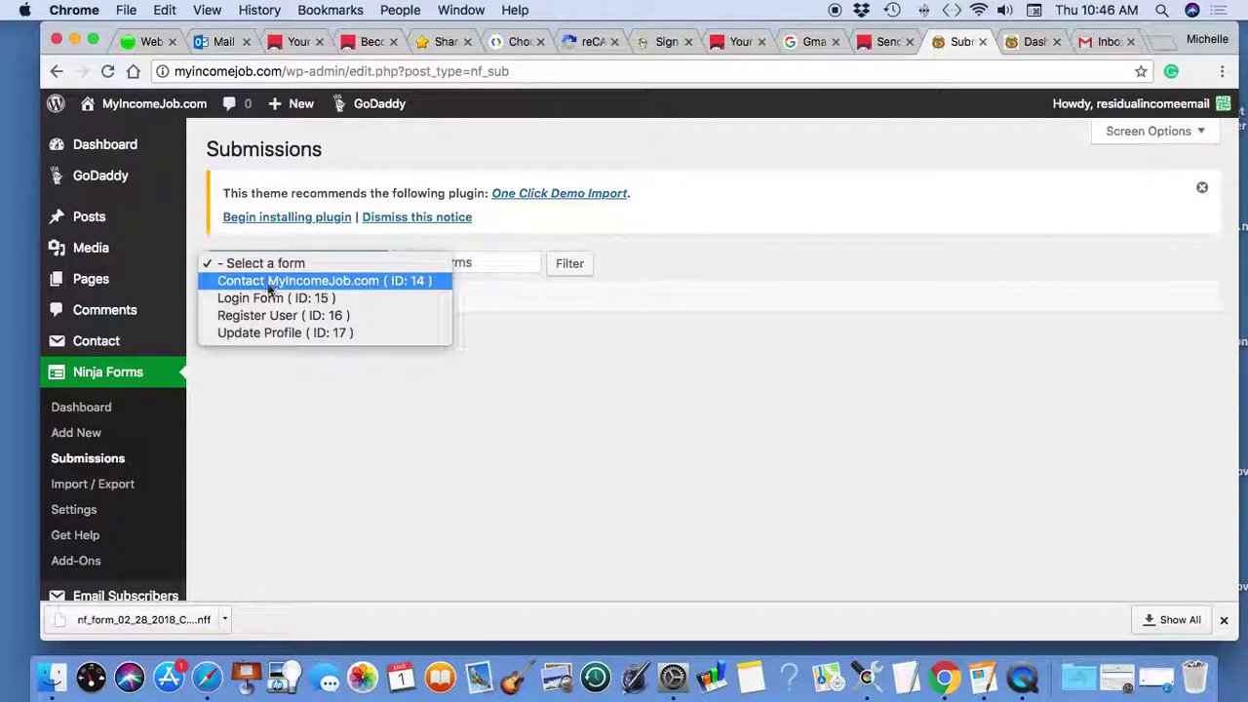
{"action": "left_click", "coordinate": [319, 282]}
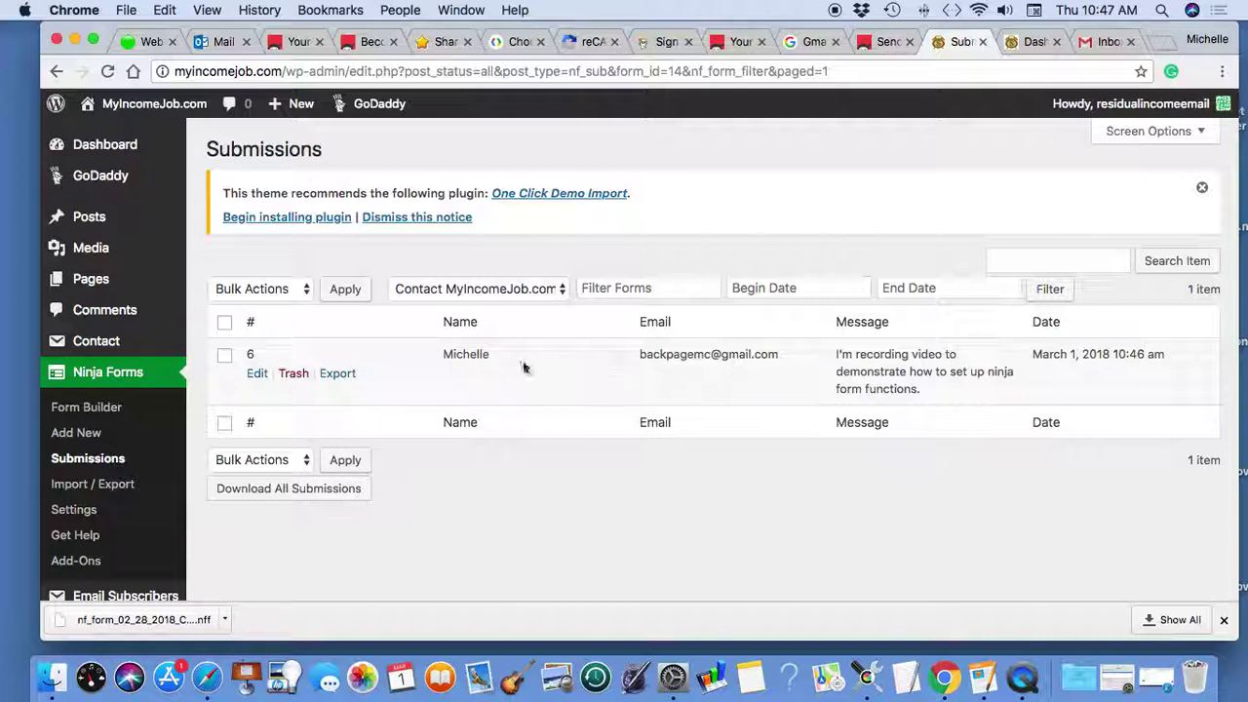
{"action": "left_click", "coordinate": [1034, 41]}
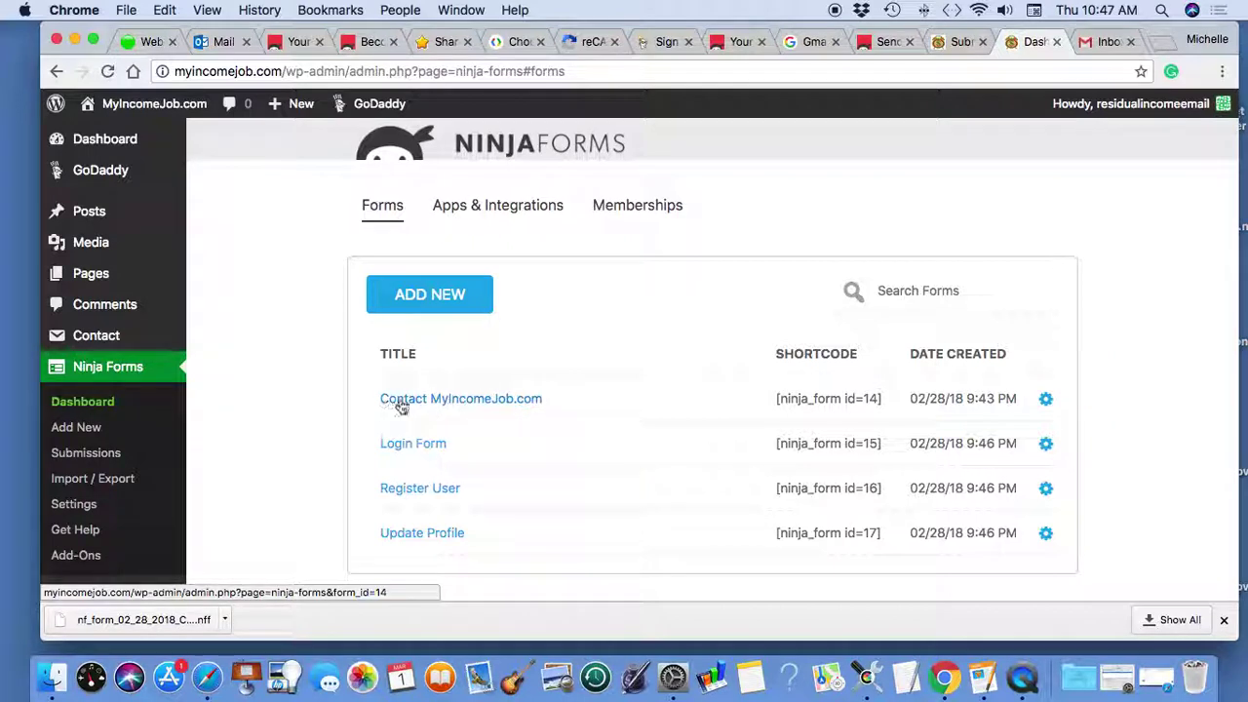
- Open Contact MyIncomeJob.com in the builder, review its Display Settings, then open the Name field
{"action": "left_click", "coordinate": [458, 406]}
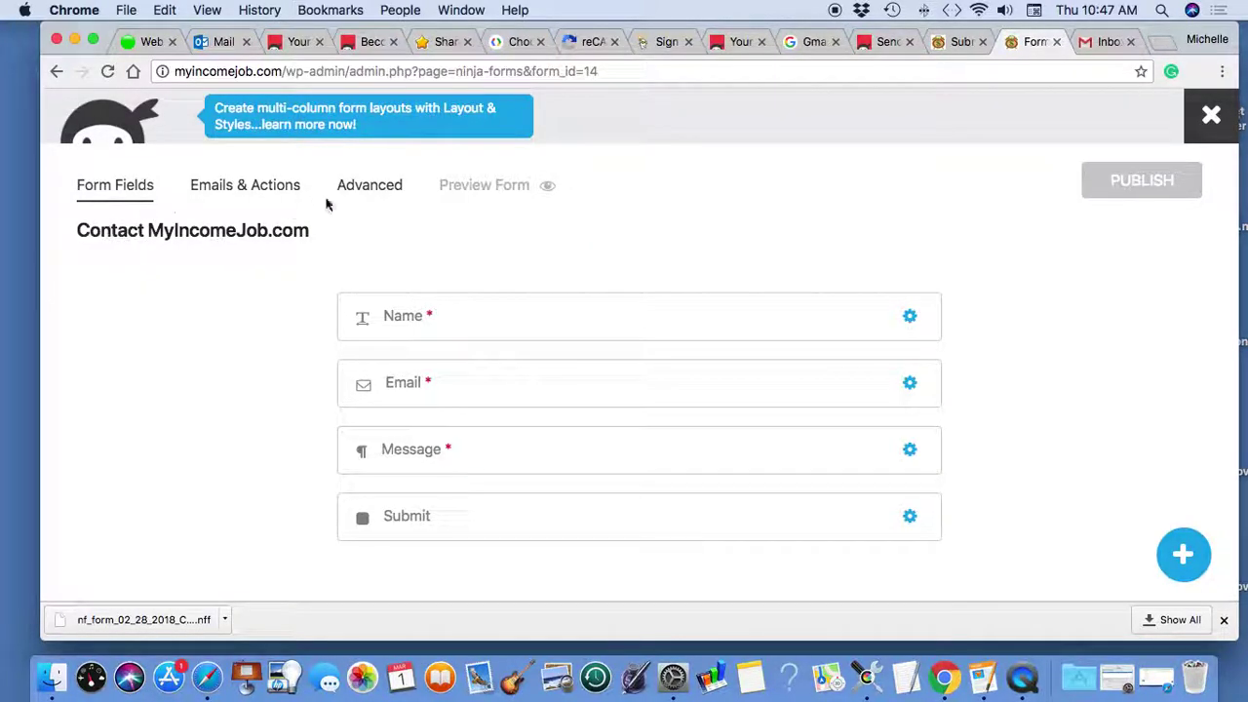
{"action": "left_click", "coordinate": [357, 193]}
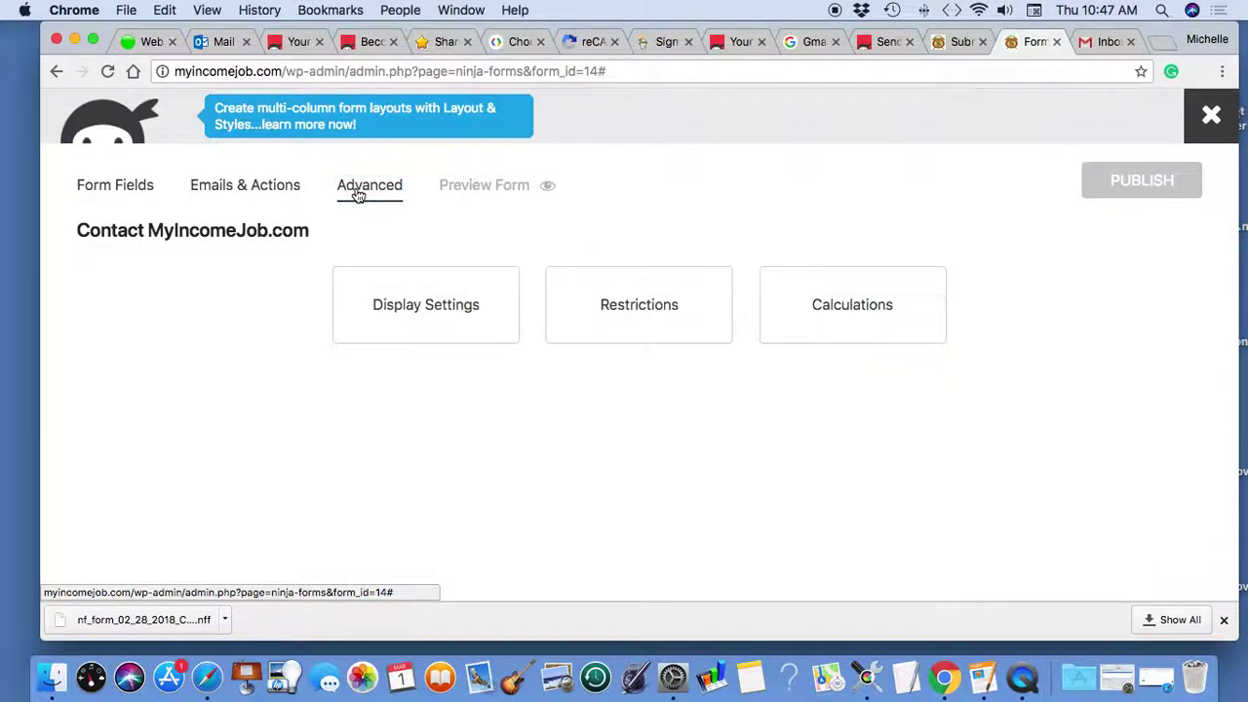
{"action": "left_click", "coordinate": [415, 303]}
{"action": "left_click_drag", "start_coordinate": [883, 232], "coordinate": [688, 232]}
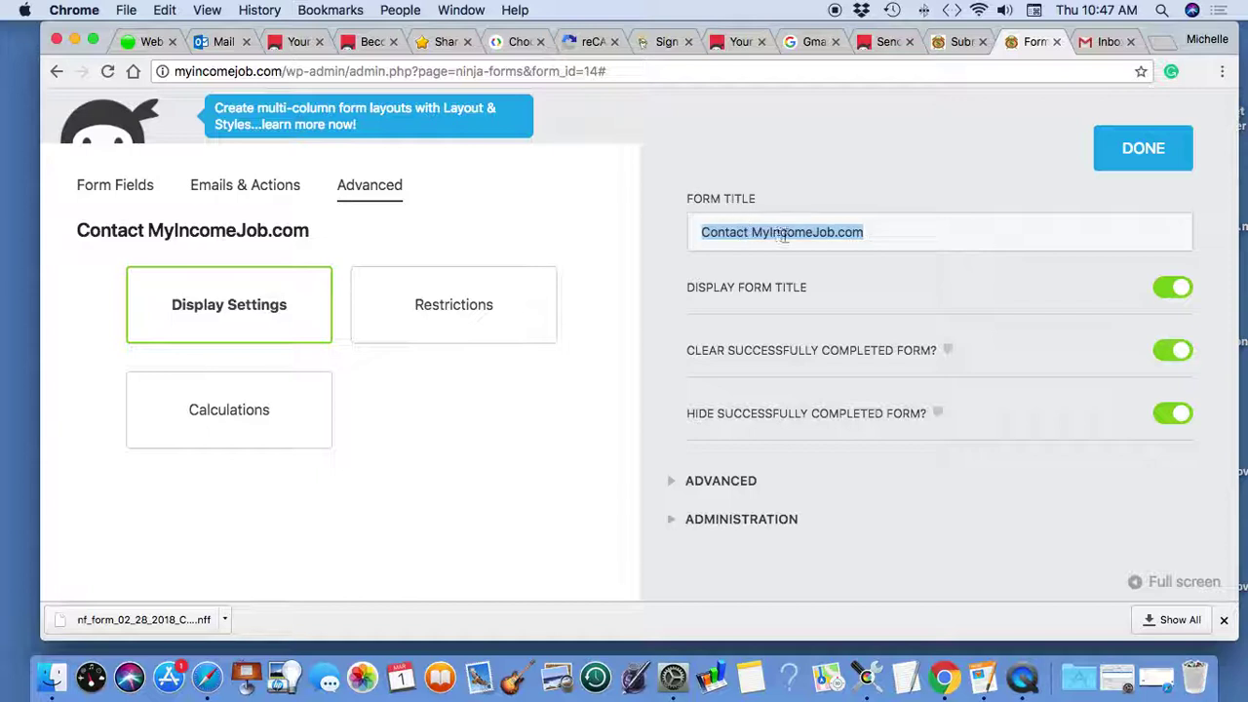
{"action": "left_click", "coordinate": [1132, 148]}
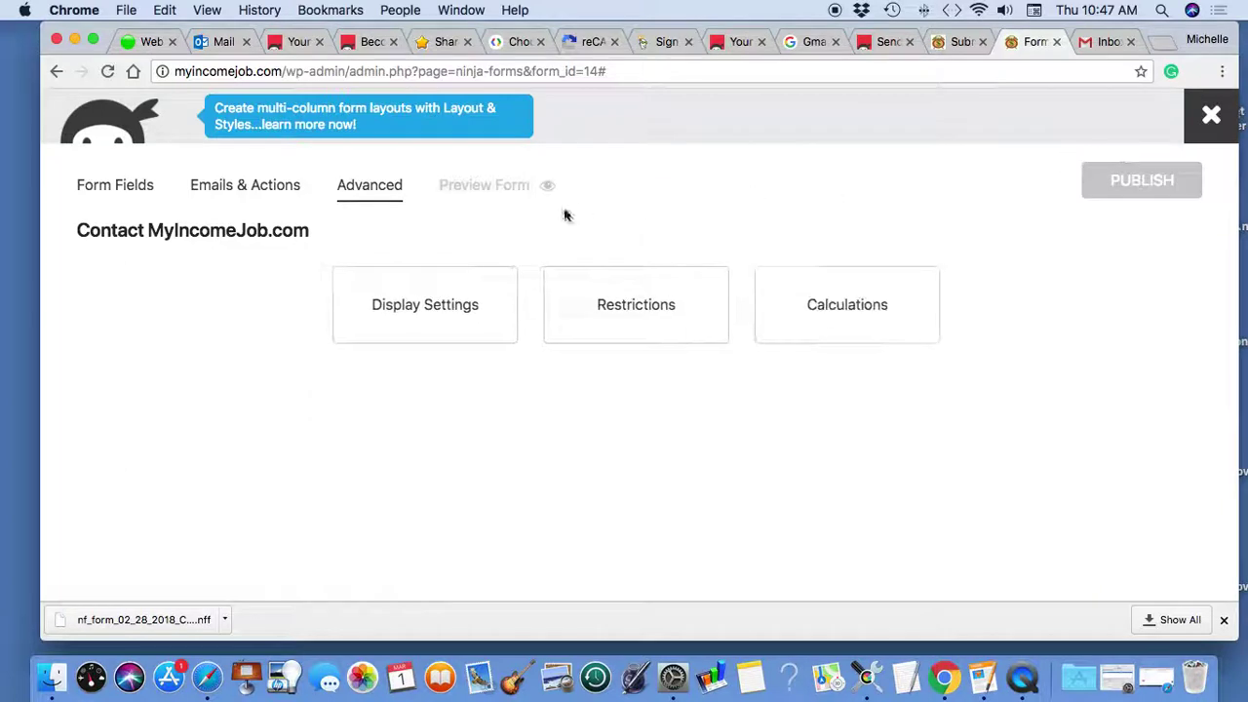
{"action": "left_click", "coordinate": [112, 190]}
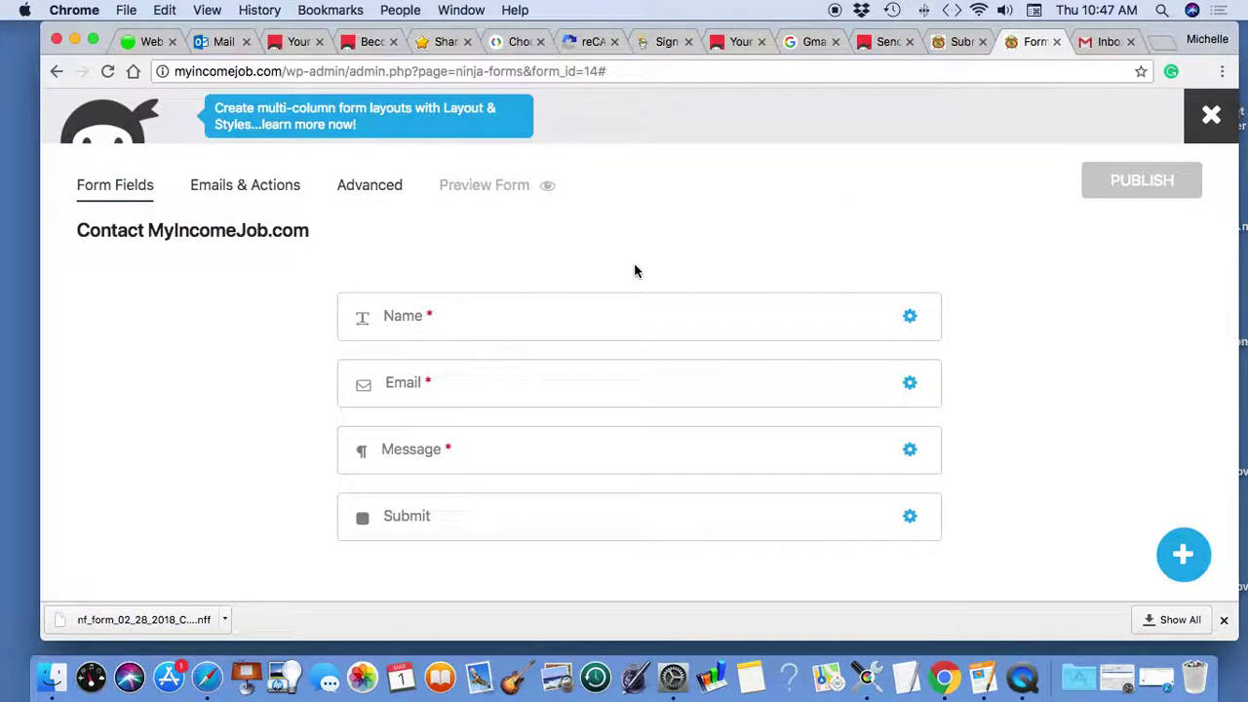
{"action": "left_click", "coordinate": [402, 319]}
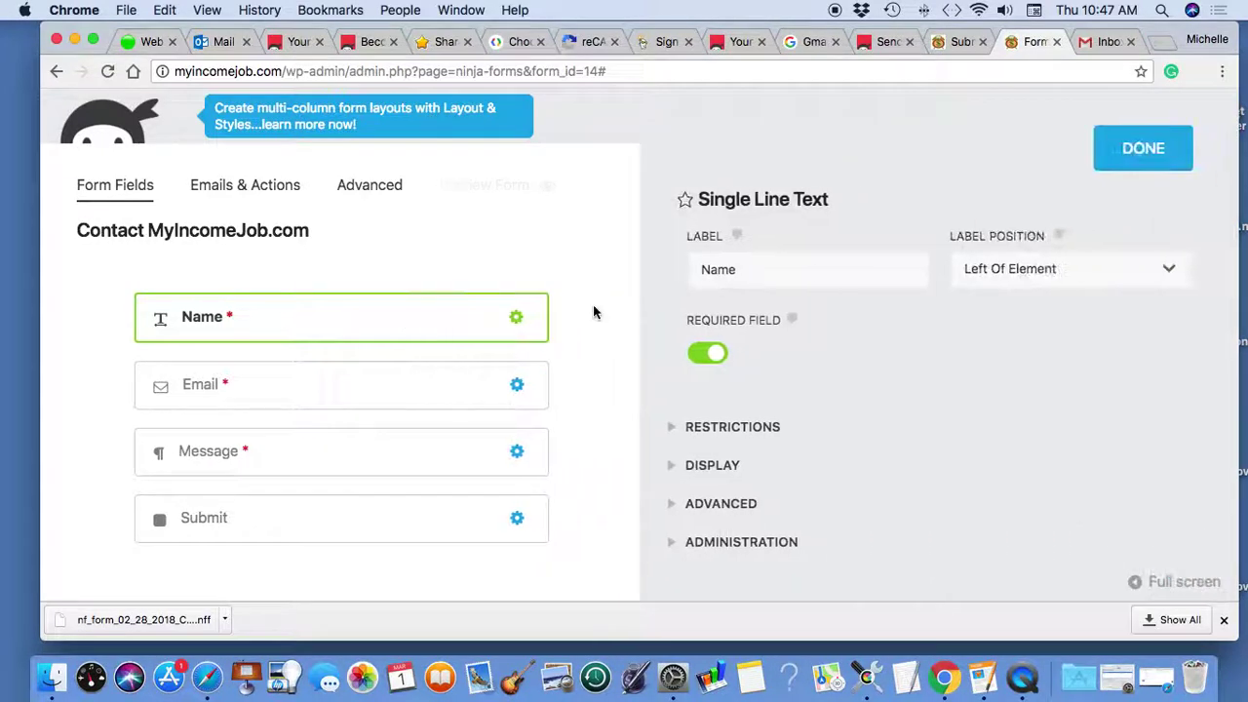
- Keep the Name field's Label Position at Left Of Element, checking the reloaded Register and Sign In page
{"action": "left_click", "coordinate": [1167, 270]}
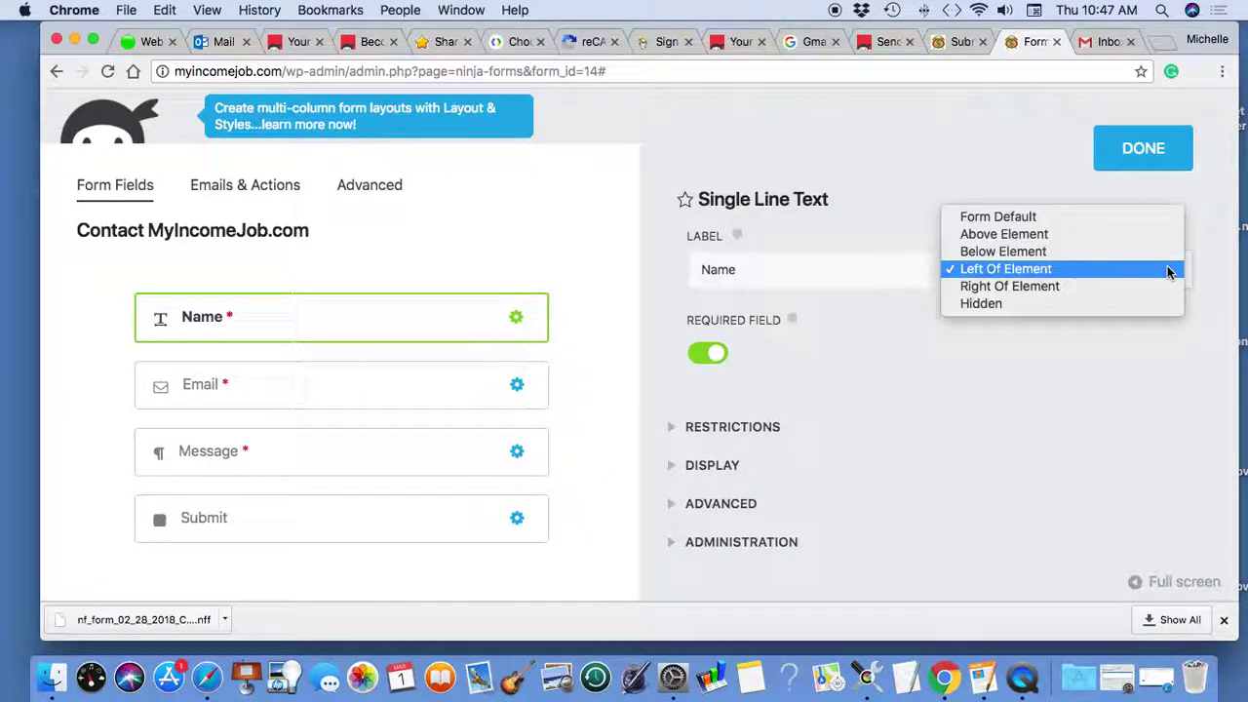
{"action": "left_click", "coordinate": [1021, 275]}
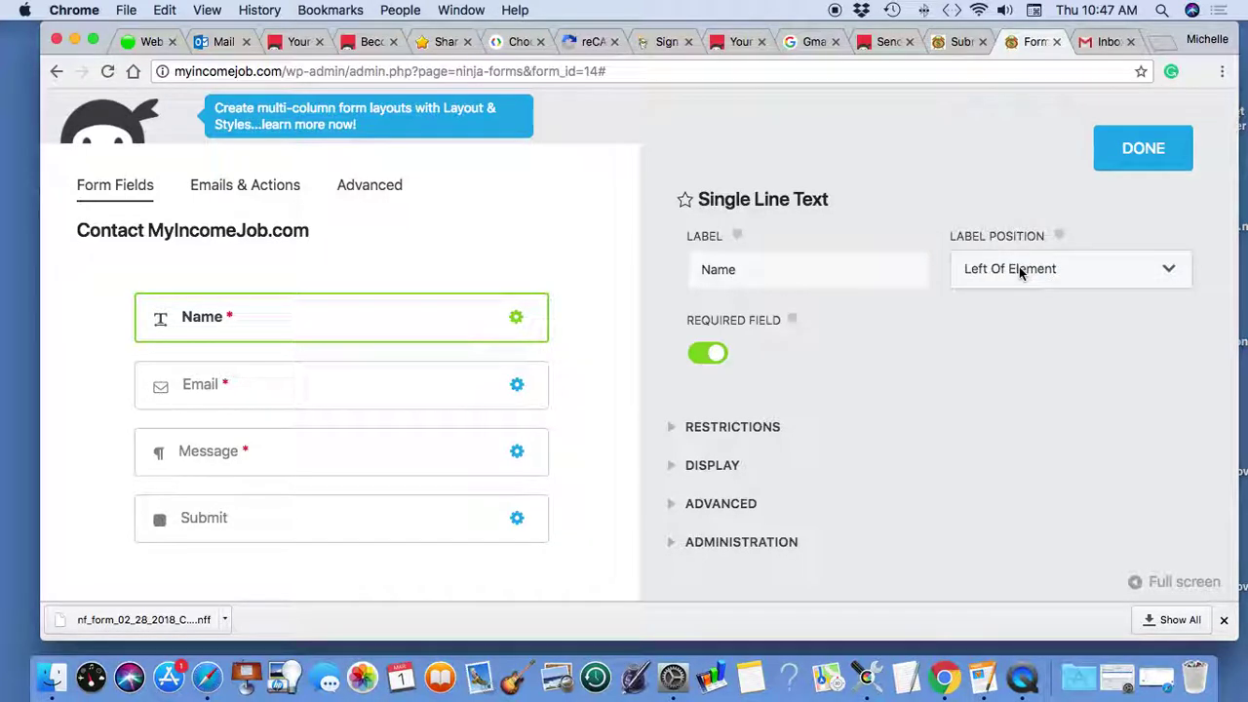
{"action": "left_click", "coordinate": [1154, 656]}
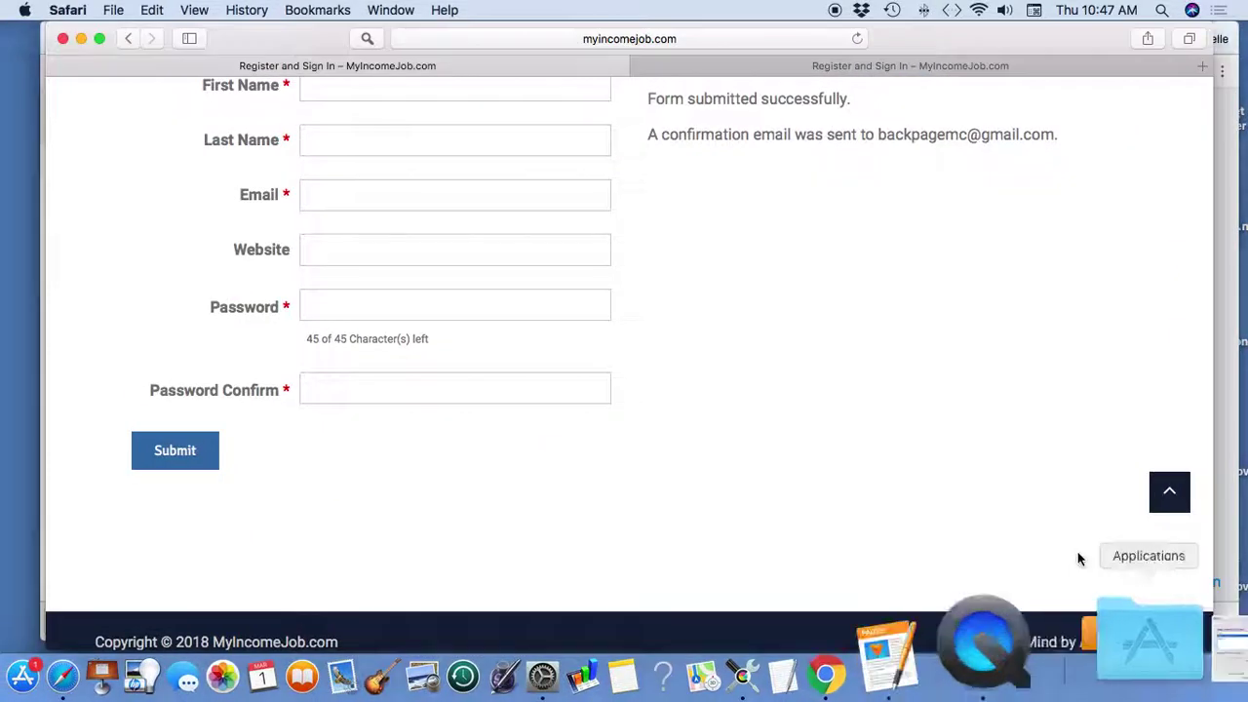
{"action": "scroll", "coordinate": [884, 168], "scroll_direction": "up", "scroll_amount": 5}
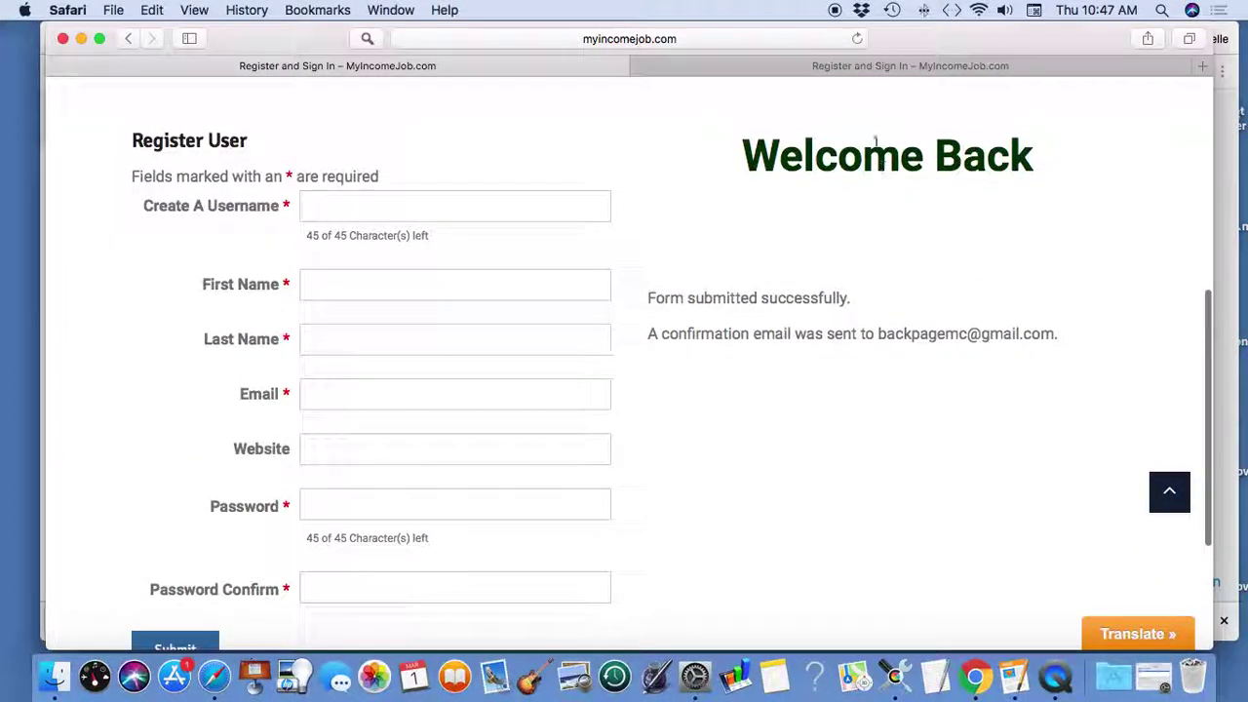
{"action": "left_click", "coordinate": [857, 40]}
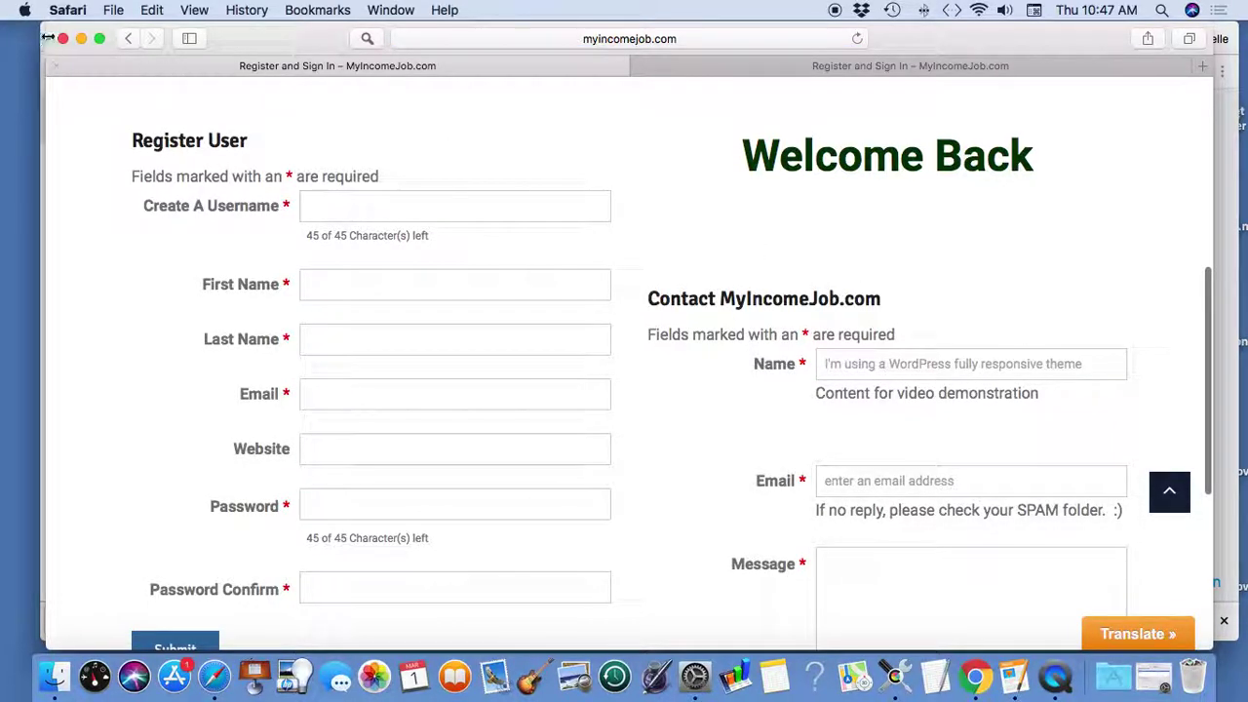
{"action": "left_click", "coordinate": [80, 38]}
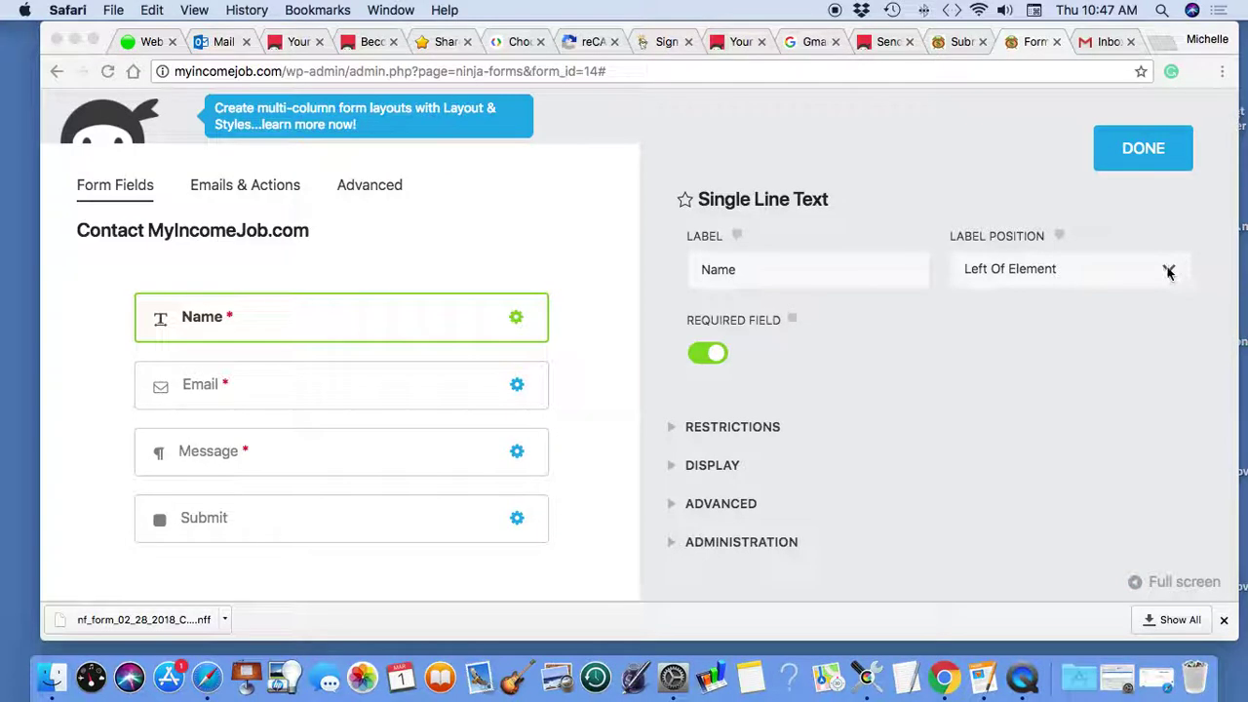
{"action": "left_click", "coordinate": [1168, 271]}
{"action": "left_click", "coordinate": [1169, 270]}
{"action": "left_click", "coordinate": [1169, 270]}
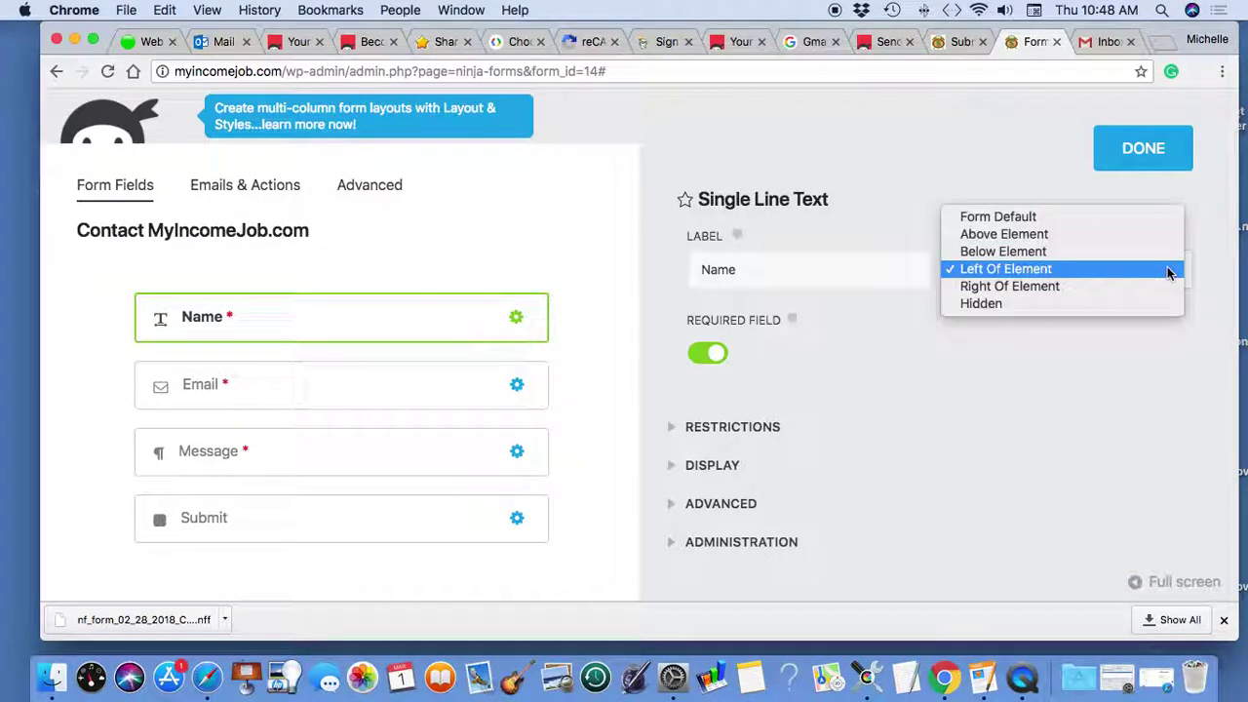
{"action": "left_click", "coordinate": [872, 308]}
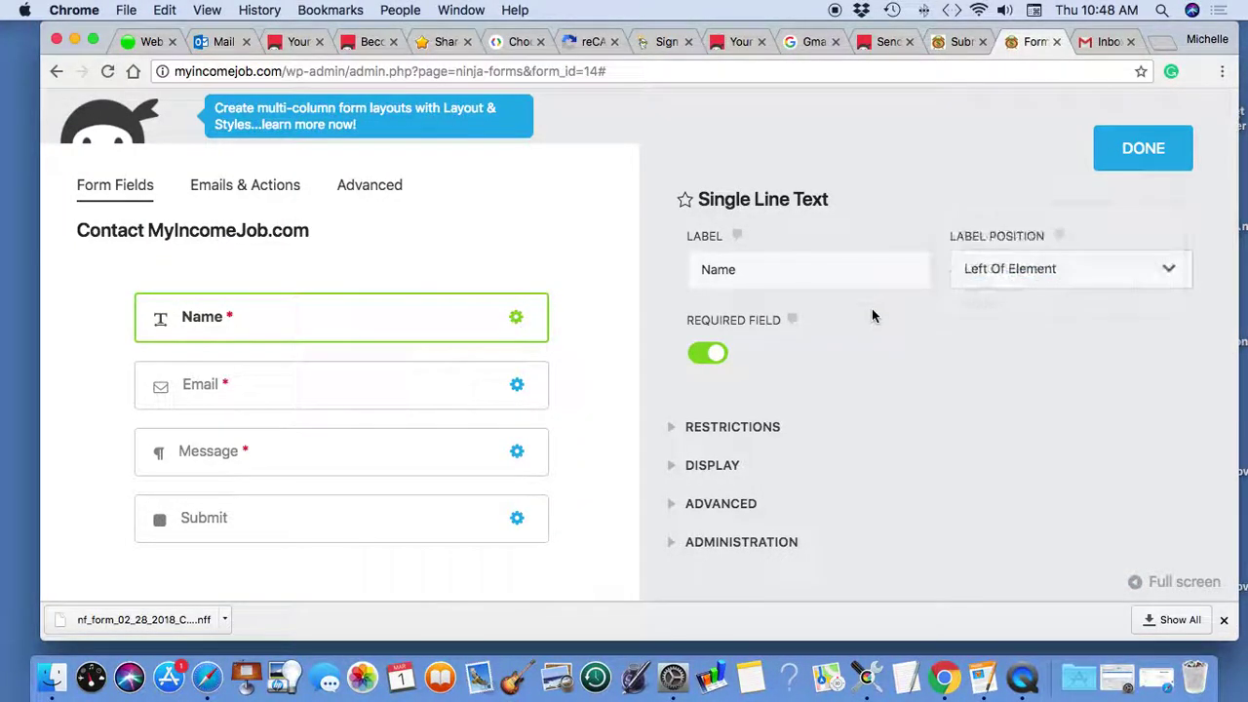
- Expand the Name field's Display settings and delete the 'Contact MyIncomeJob.com' container class name
{"action": "left_click", "coordinate": [731, 466]}
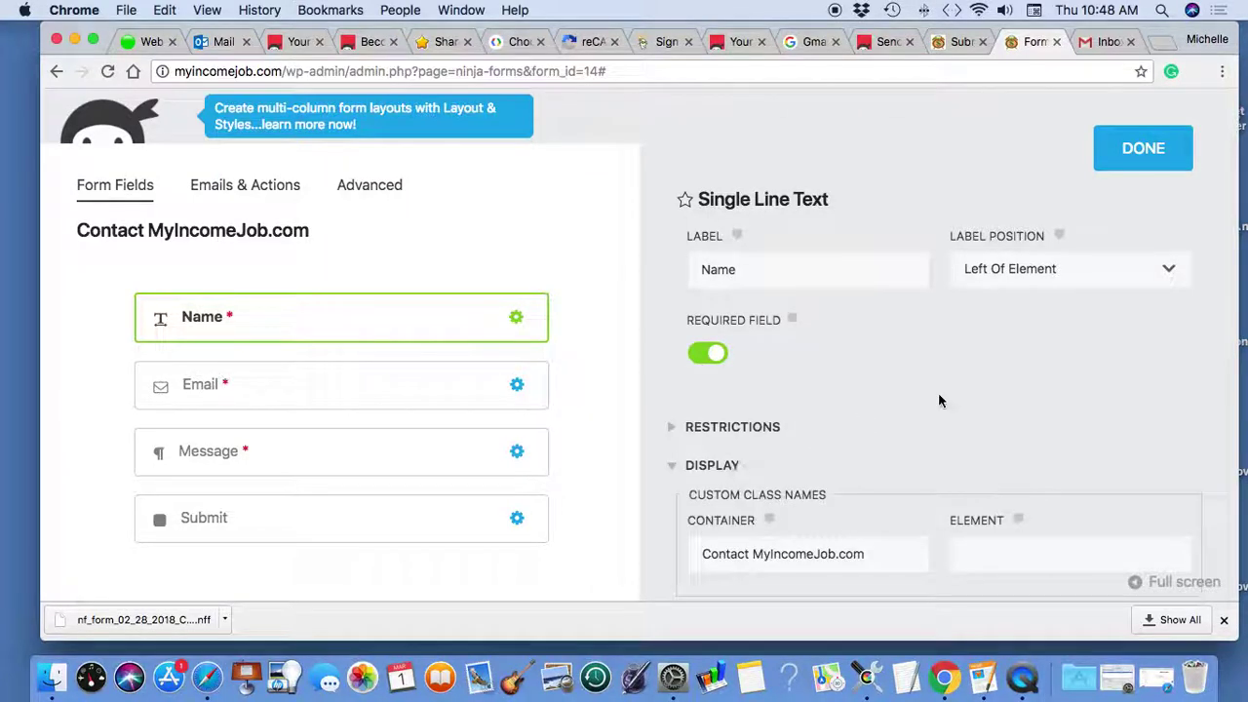
{"action": "scroll", "coordinate": [938, 395], "scroll_direction": "down", "scroll_amount": 4}
{"action": "scroll", "coordinate": [938, 400], "scroll_direction": "down", "scroll_amount": 3}
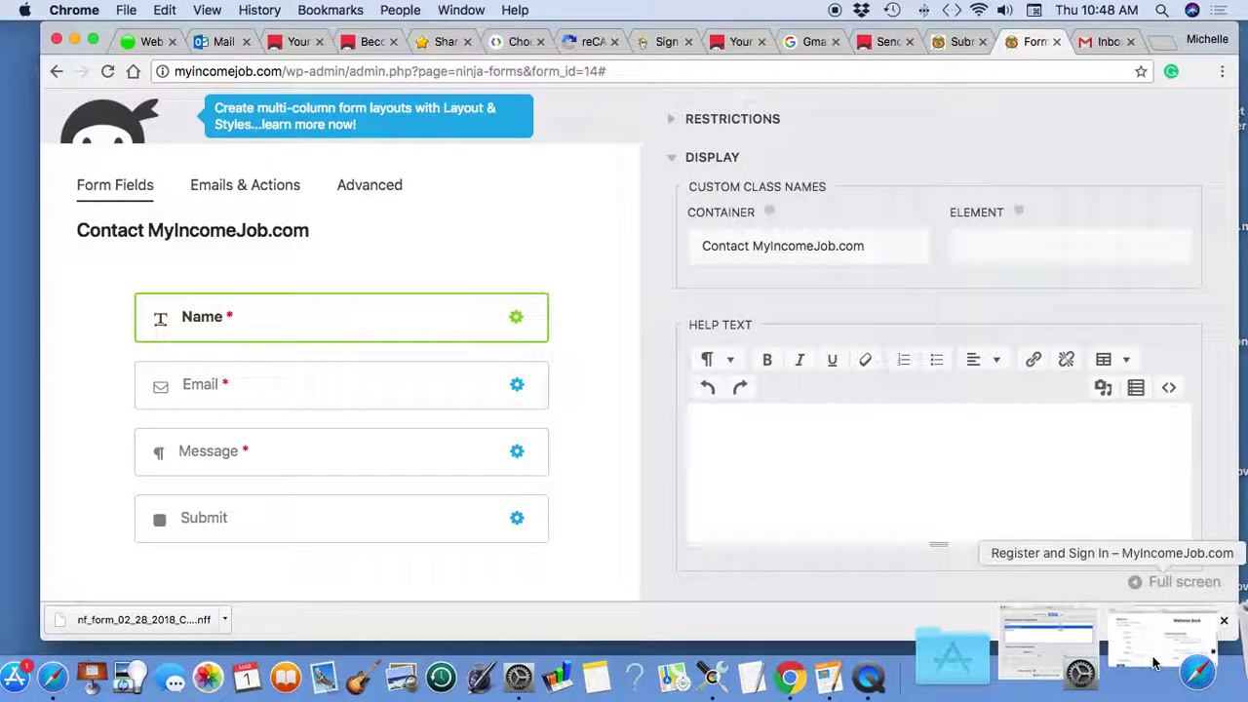
{"action": "left_click", "coordinate": [1154, 663]}
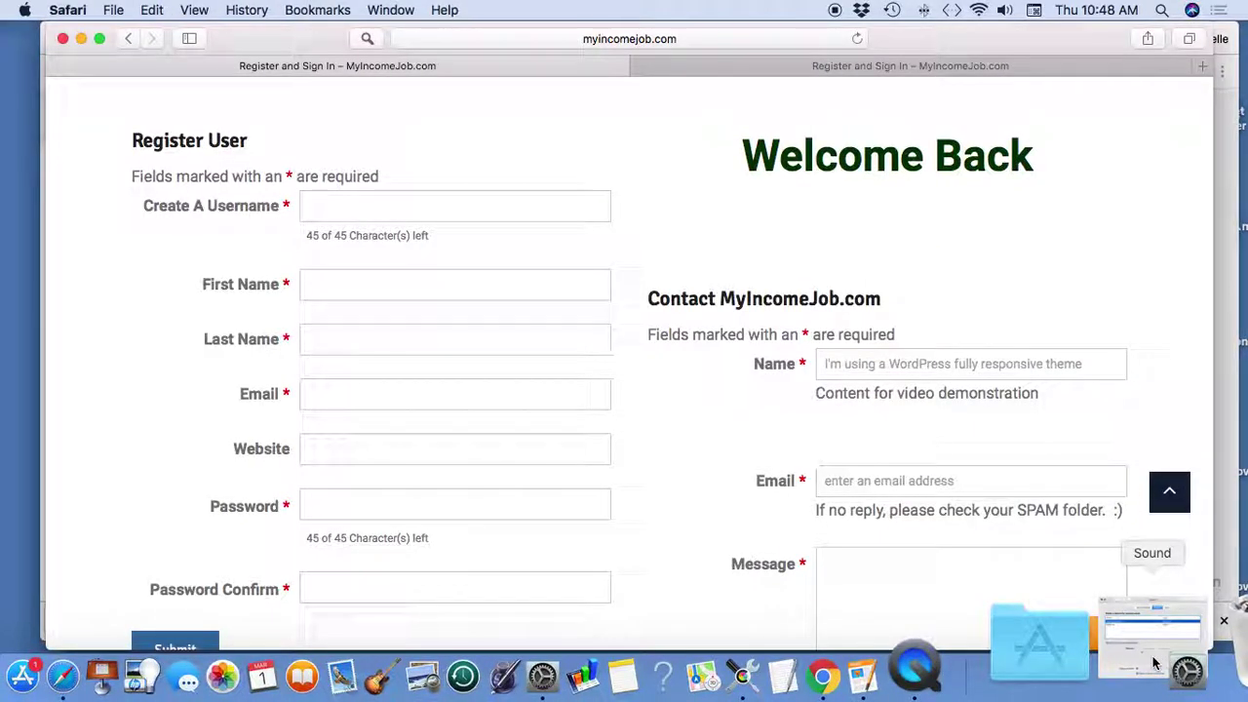
{"action": "key", "text": "super+Tab"}
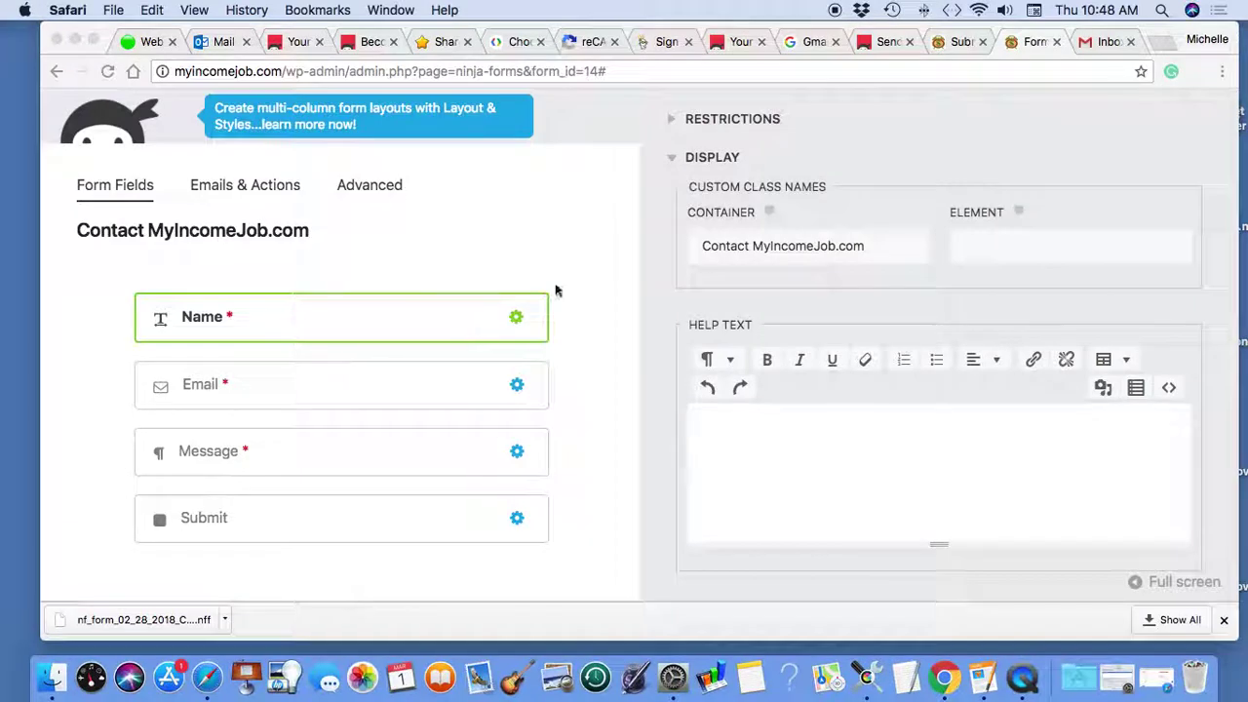
{"action": "left_click", "coordinate": [866, 245]}
{"action": "left_click_drag", "start_coordinate": [866, 245], "coordinate": [685, 244]}
{"action": "key", "text": "BackSpace"}
- Compare the Name description 'Content for video demonstration' with the line shown on the live form
{"action": "scroll", "coordinate": [819, 292], "scroll_direction": "down", "scroll_amount": 2}
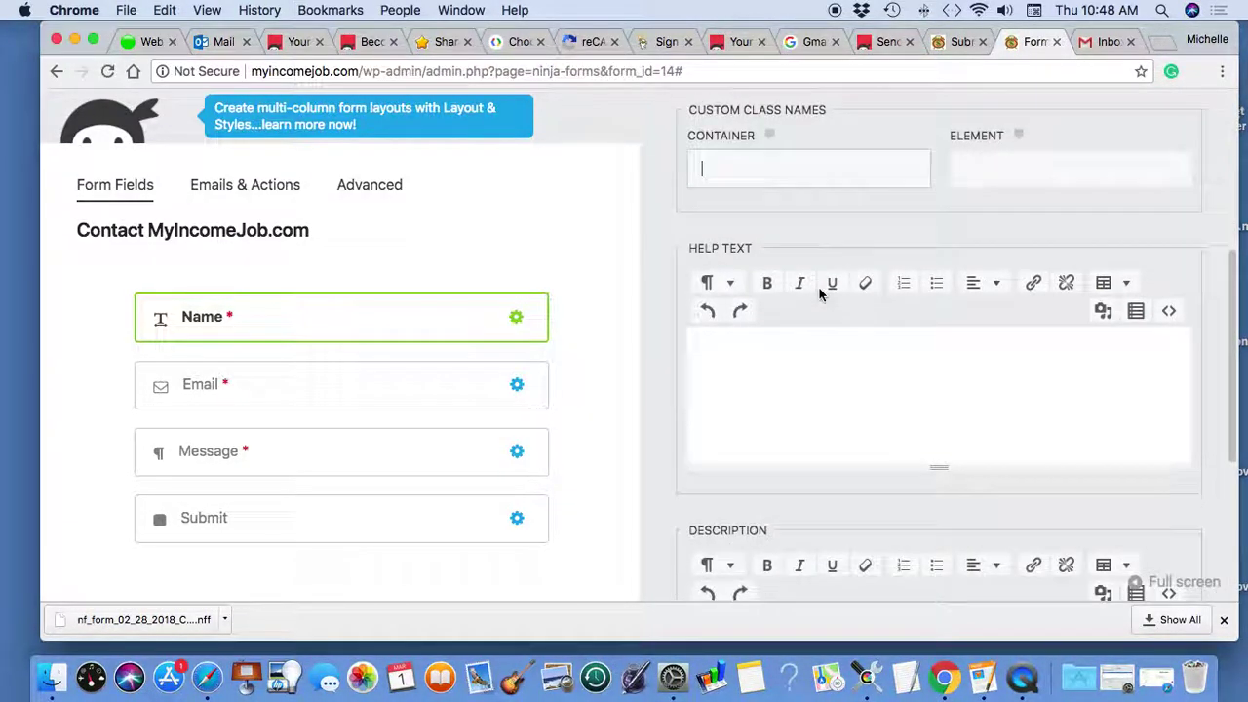
{"action": "scroll", "coordinate": [820, 292], "scroll_direction": "down", "scroll_amount": 5}
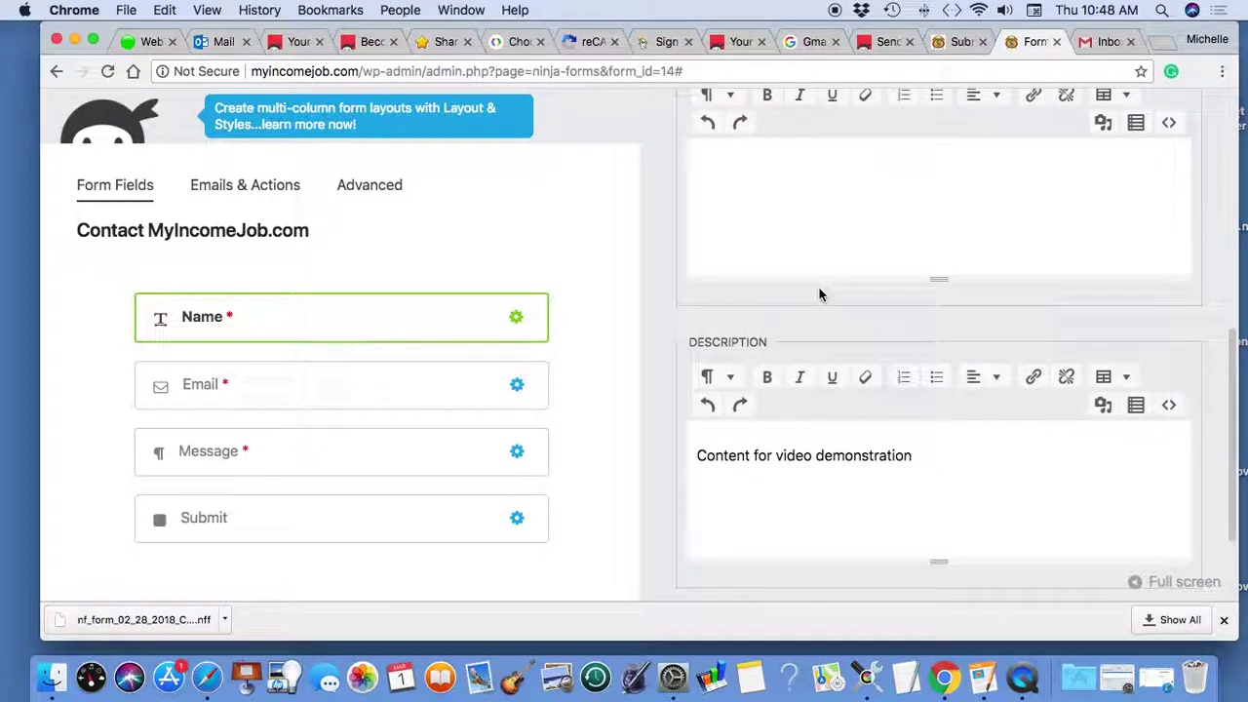
{"action": "scroll", "coordinate": [819, 293], "scroll_direction": "down", "scroll_amount": 1}
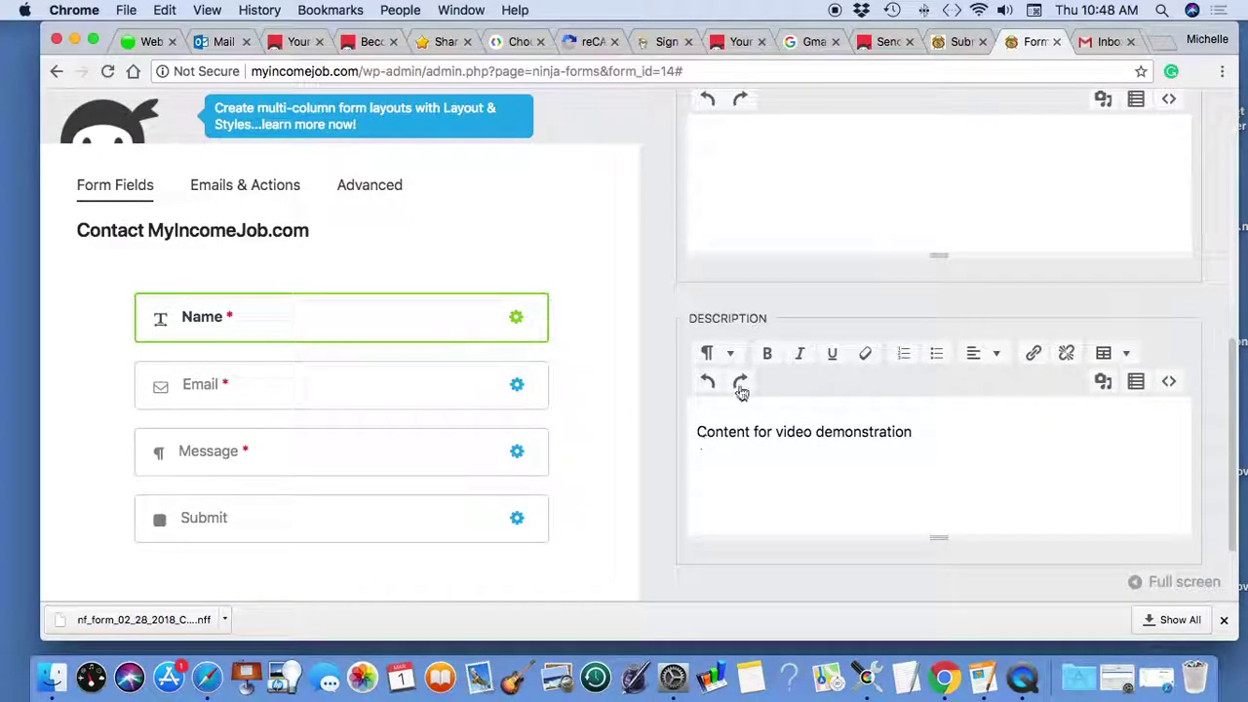
{"action": "scroll", "coordinate": [741, 391], "scroll_direction": "up", "scroll_amount": 2}
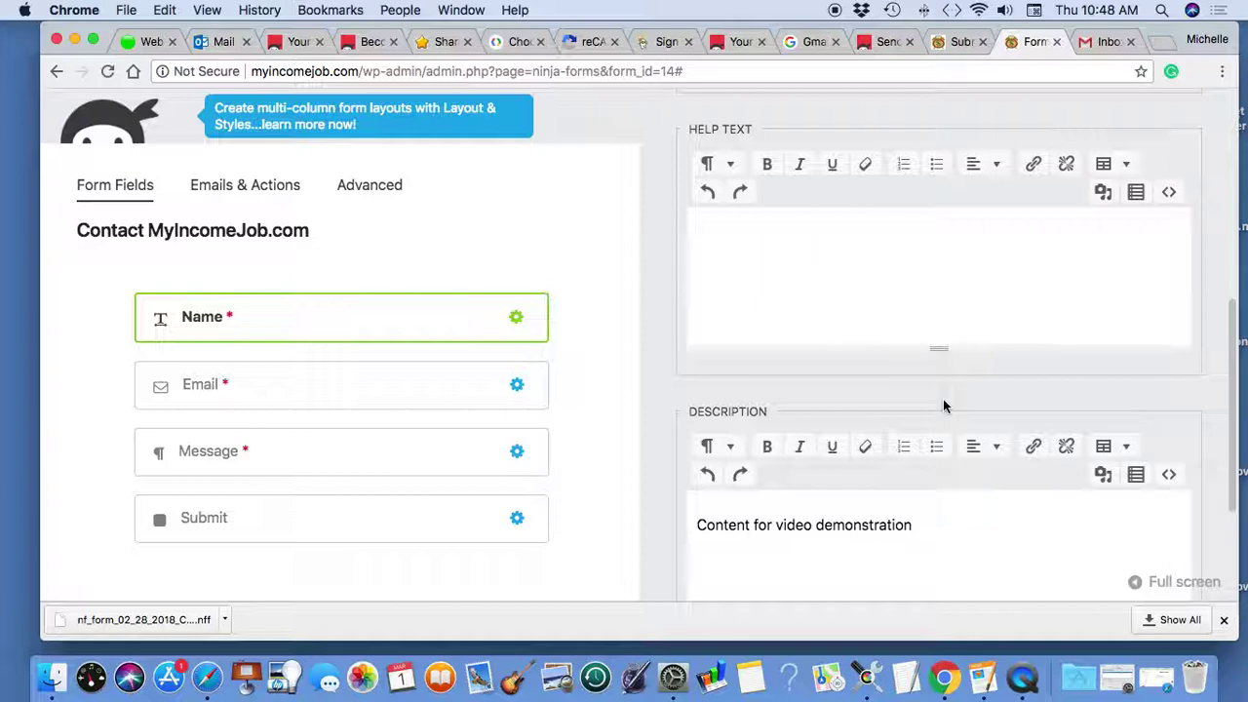
{"action": "left_click", "coordinate": [1118, 678]}
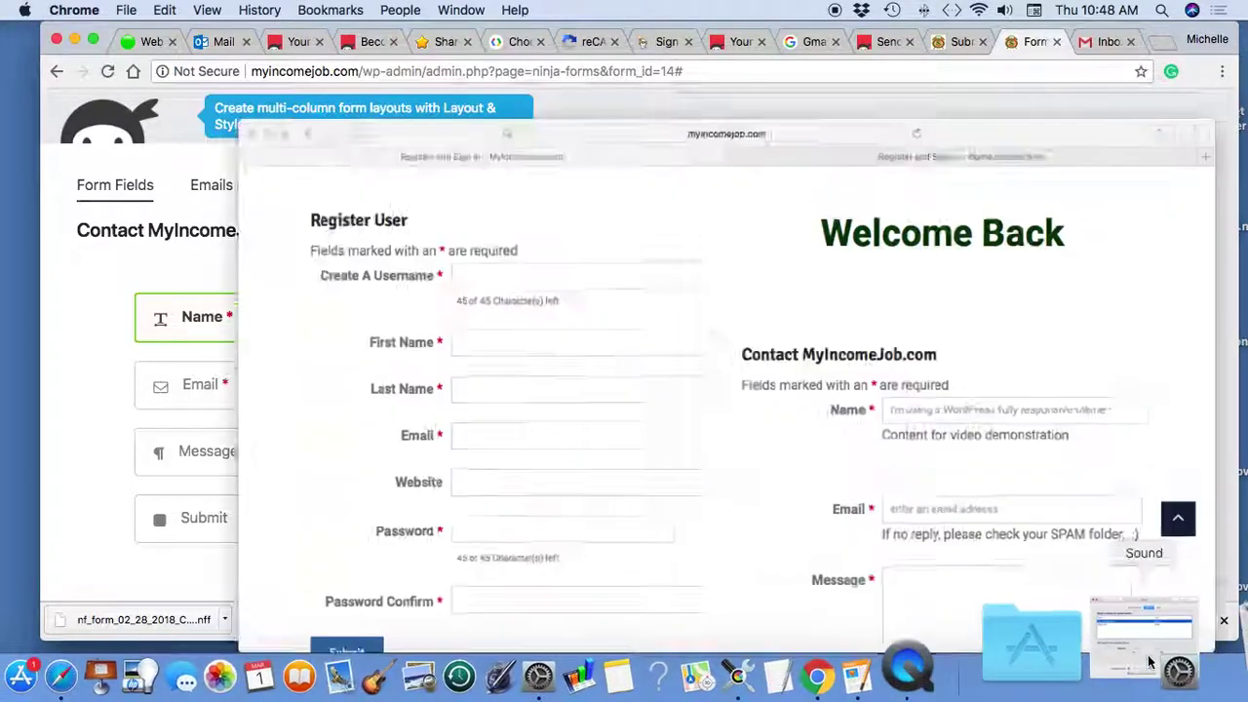
{"action": "left_click_drag", "start_coordinate": [817, 394], "coordinate": [1061, 393]}
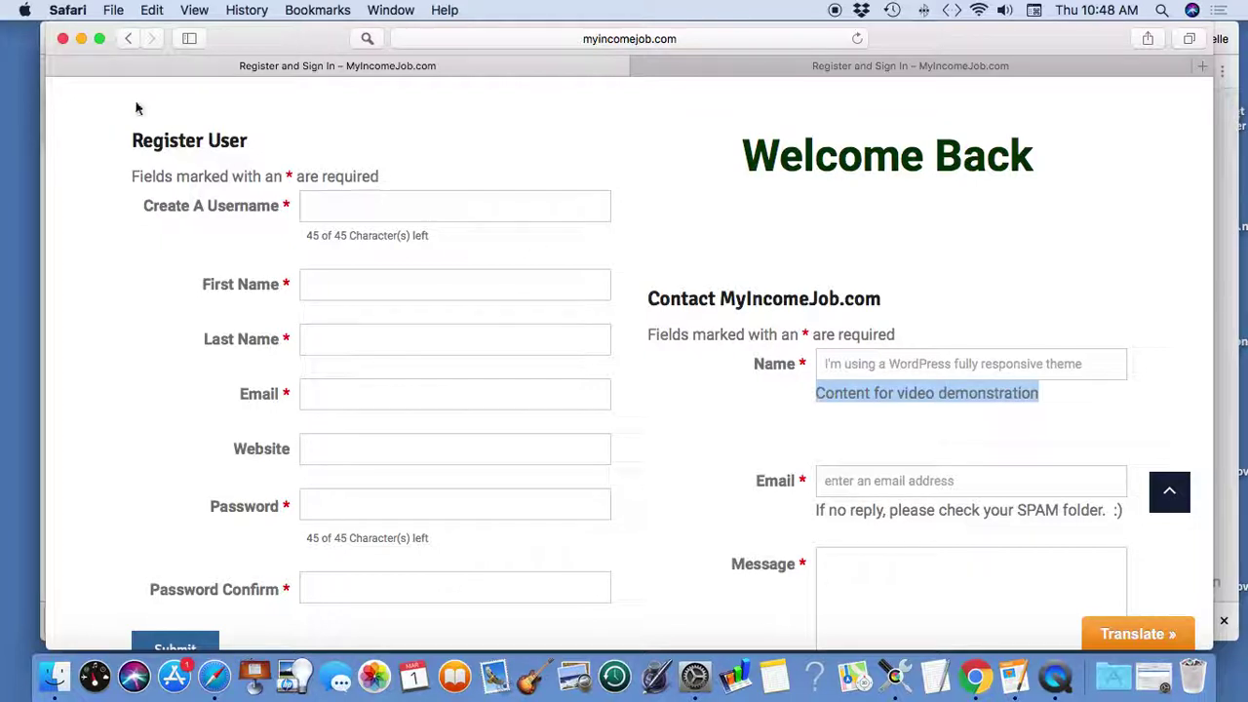
{"action": "left_click", "coordinate": [82, 39]}
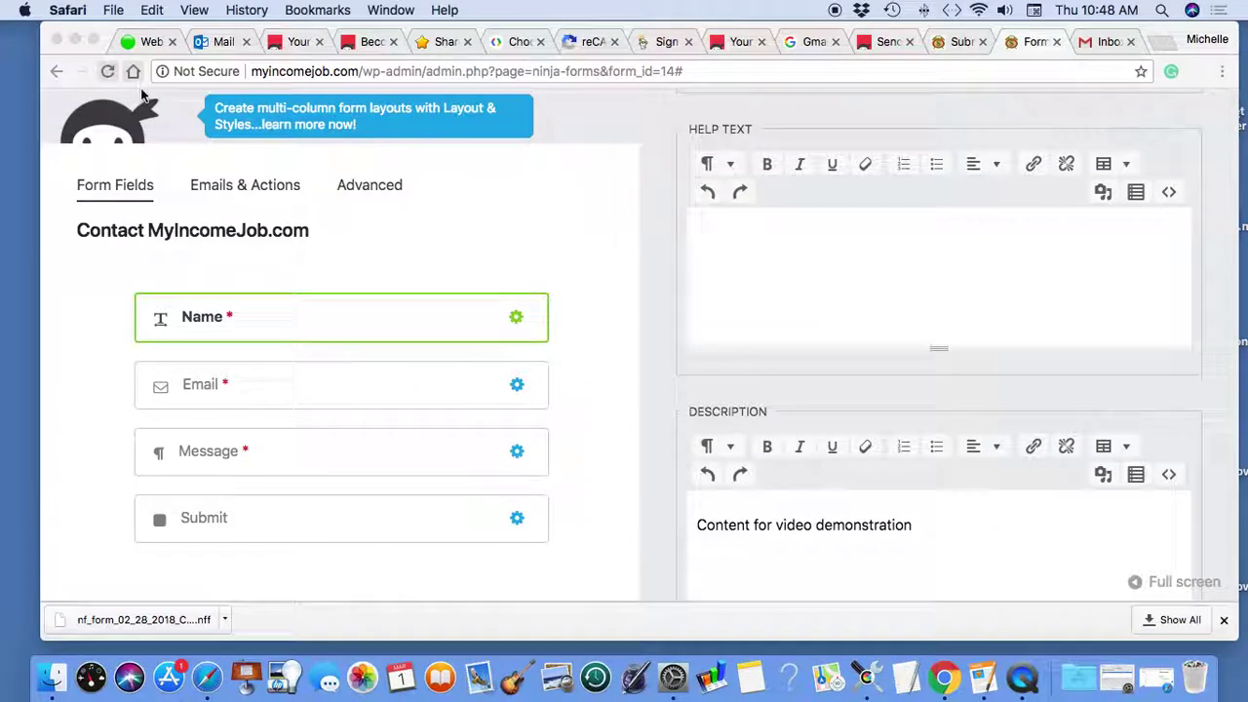
- Expand the Name field's Advanced settings to reveal Default Value and Placeholder, then view the live page
{"action": "scroll", "coordinate": [943, 380], "scroll_direction": "down", "scroll_amount": 3}
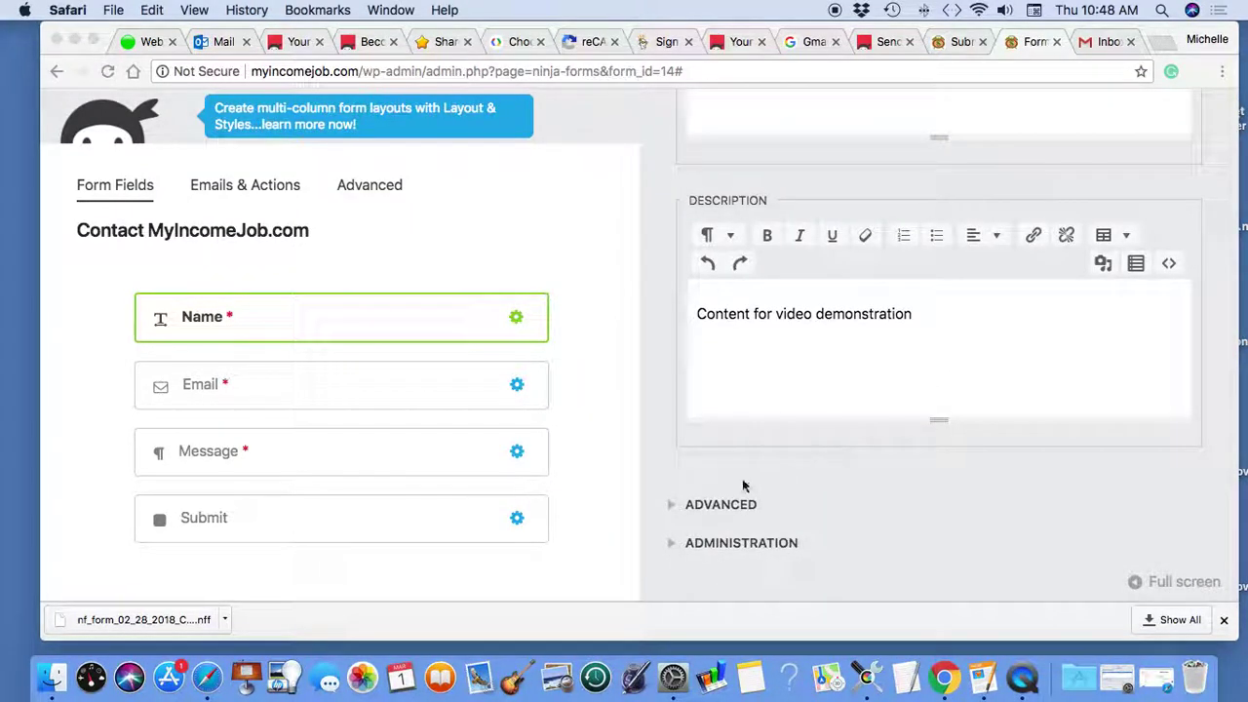
{"action": "left_click", "coordinate": [717, 508]}
{"action": "left_click", "coordinate": [719, 505]}
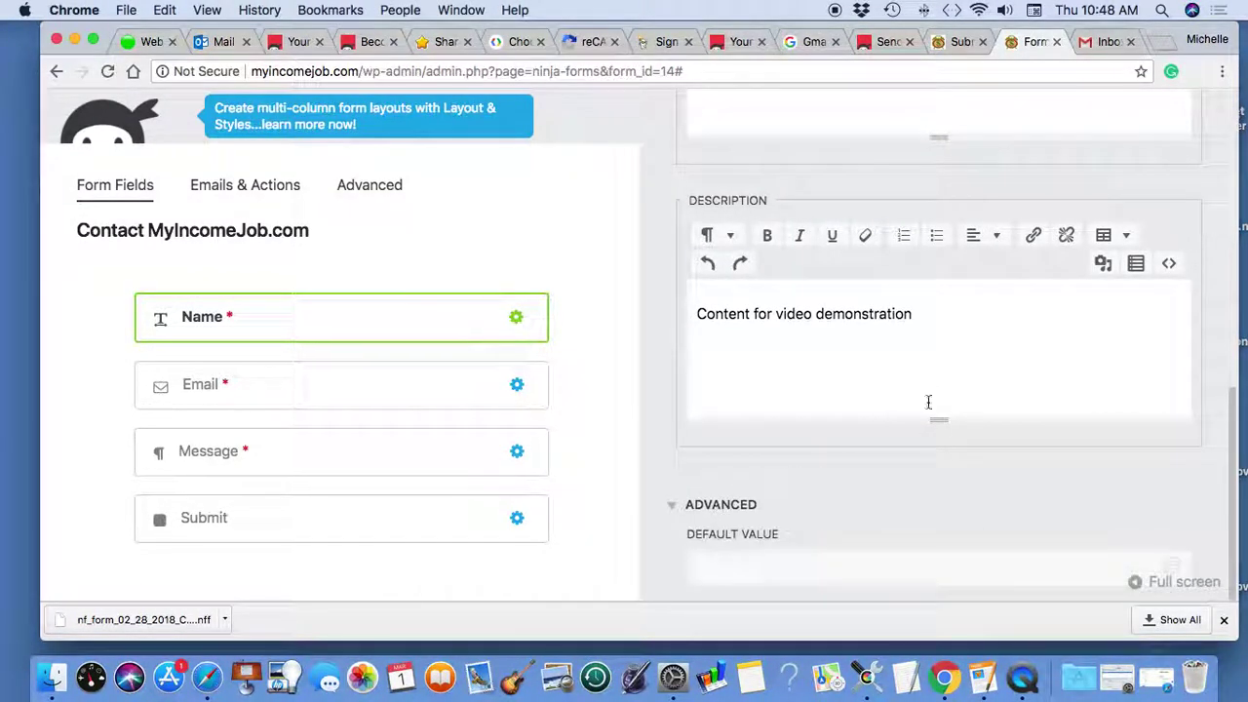
{"action": "scroll", "coordinate": [929, 402], "scroll_direction": "down", "scroll_amount": 2}
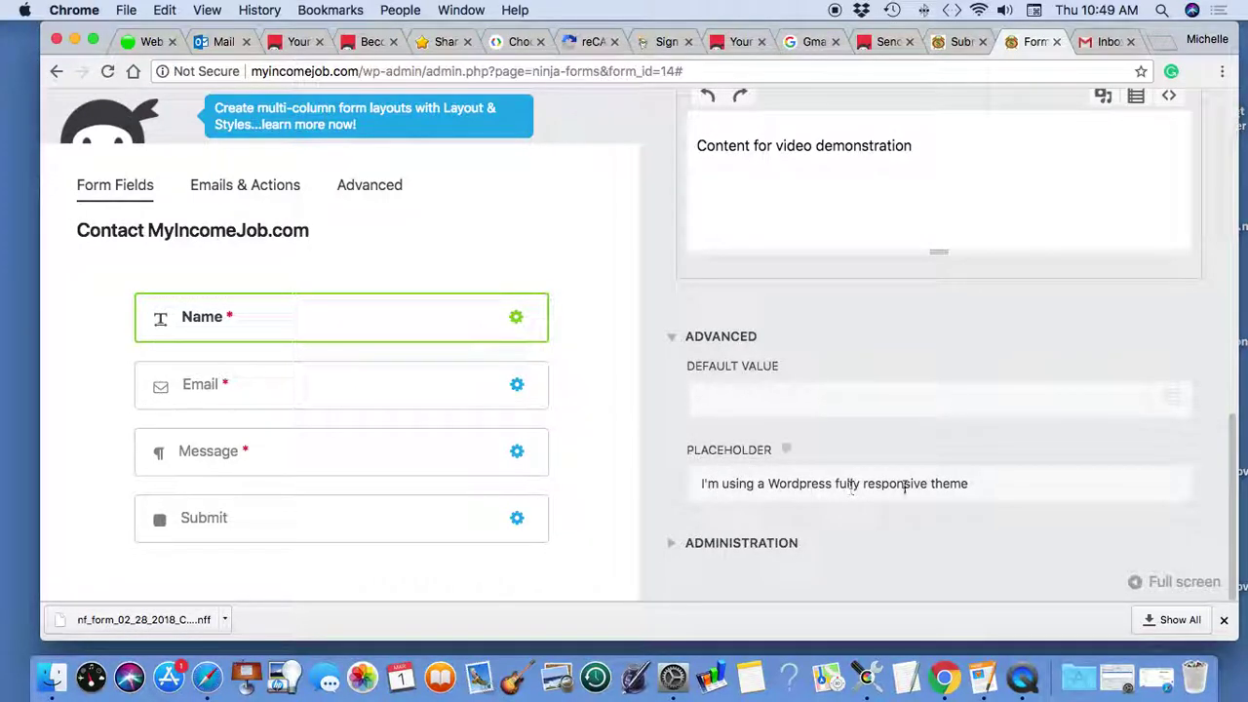
{"action": "left_click", "coordinate": [1161, 667]}
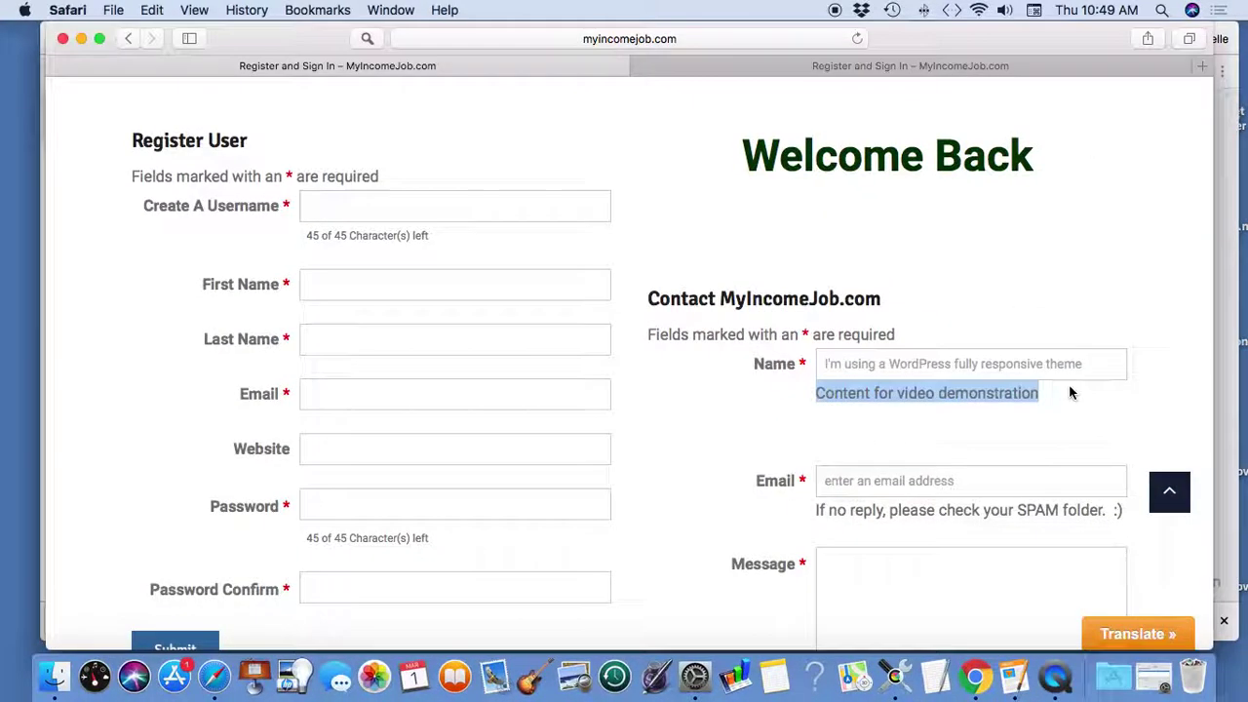
- Delete the Name field's description 'Content for video demonstration'
{"action": "left_click", "coordinate": [1089, 367]}
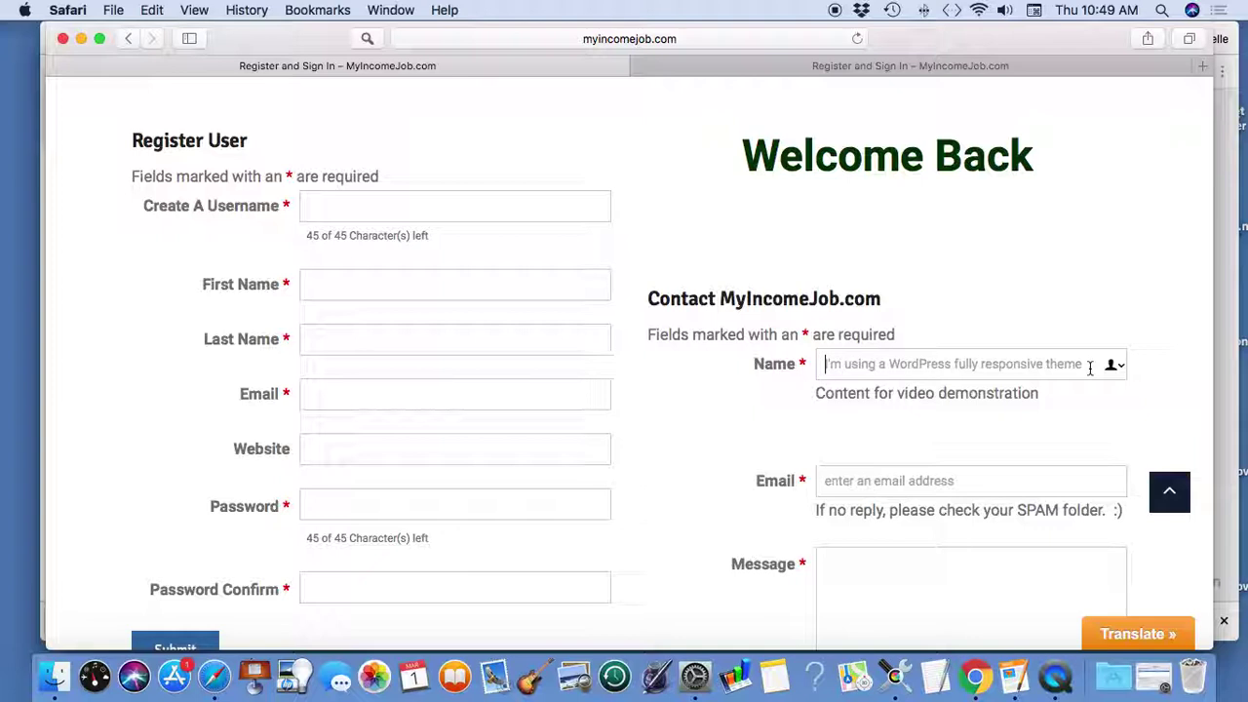
{"action": "left_click", "coordinate": [82, 41]}
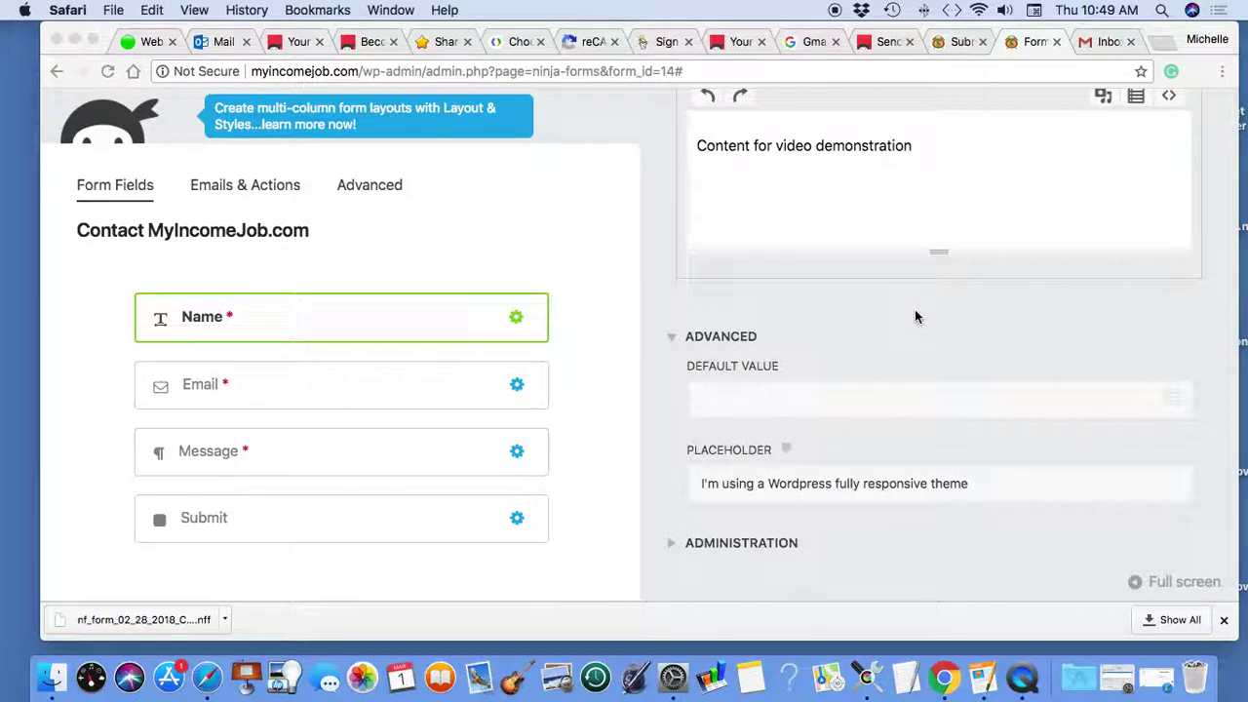
{"action": "scroll", "coordinate": [915, 316], "scroll_direction": "up", "scroll_amount": 3}
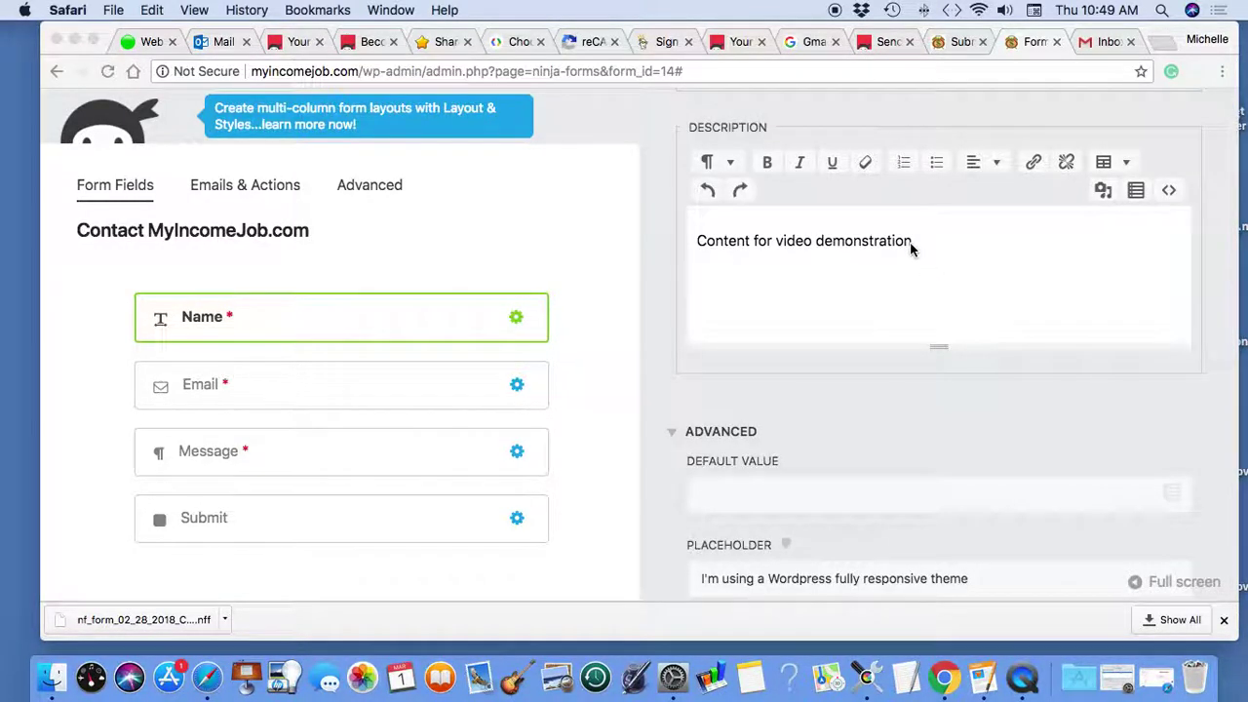
{"action": "left_click", "coordinate": [915, 243]}
{"action": "left_click_drag", "start_coordinate": [915, 243], "coordinate": [666, 240]}
{"action": "key", "text": "BackSpace"}
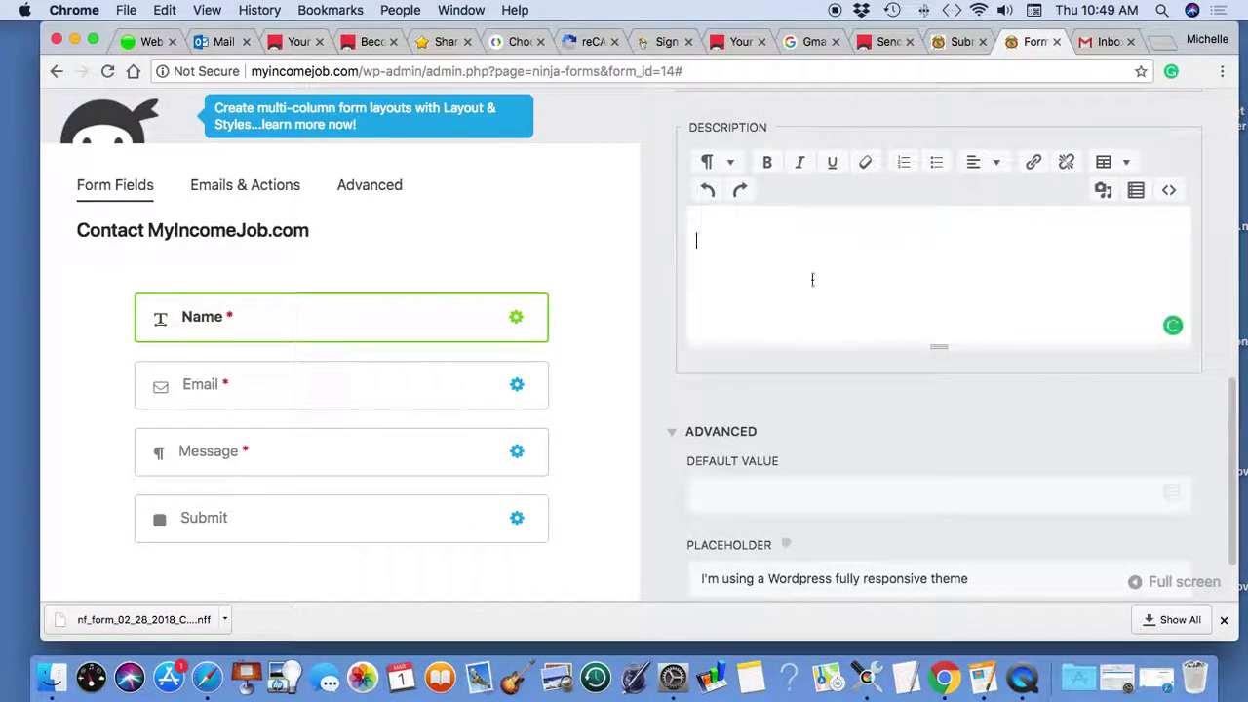
- Clear the Name field's placeholder text, close its settings and publish the form
{"action": "left_click_drag", "start_coordinate": [966, 579], "coordinate": [626, 578]}
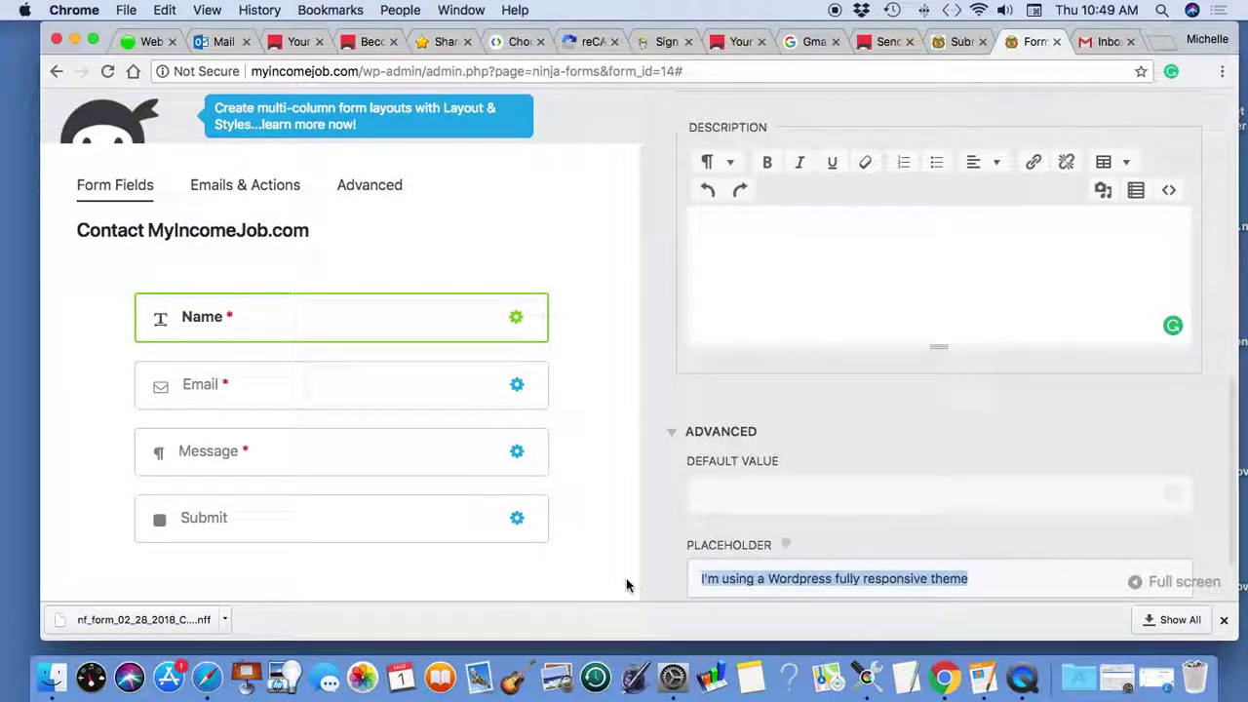
{"action": "key", "text": "BackSpace"}
{"action": "scroll", "coordinate": [1076, 229], "scroll_direction": "up", "scroll_amount": 10}
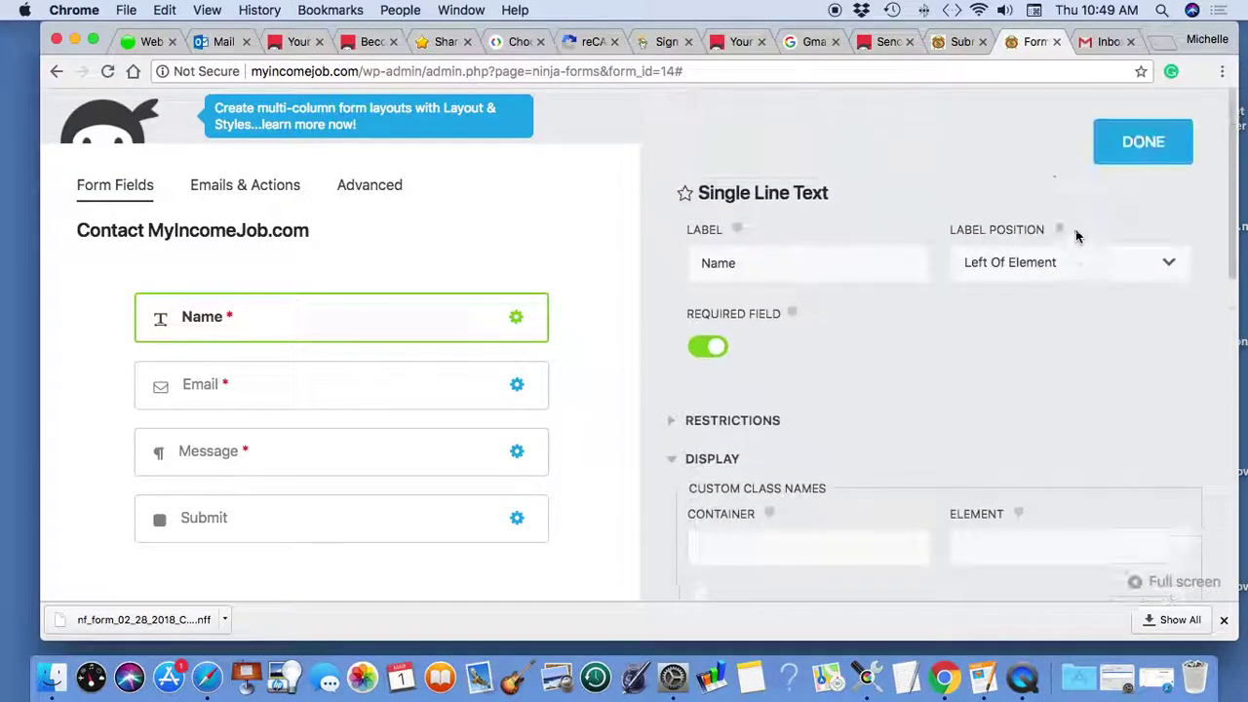
{"action": "left_click", "coordinate": [1135, 156]}
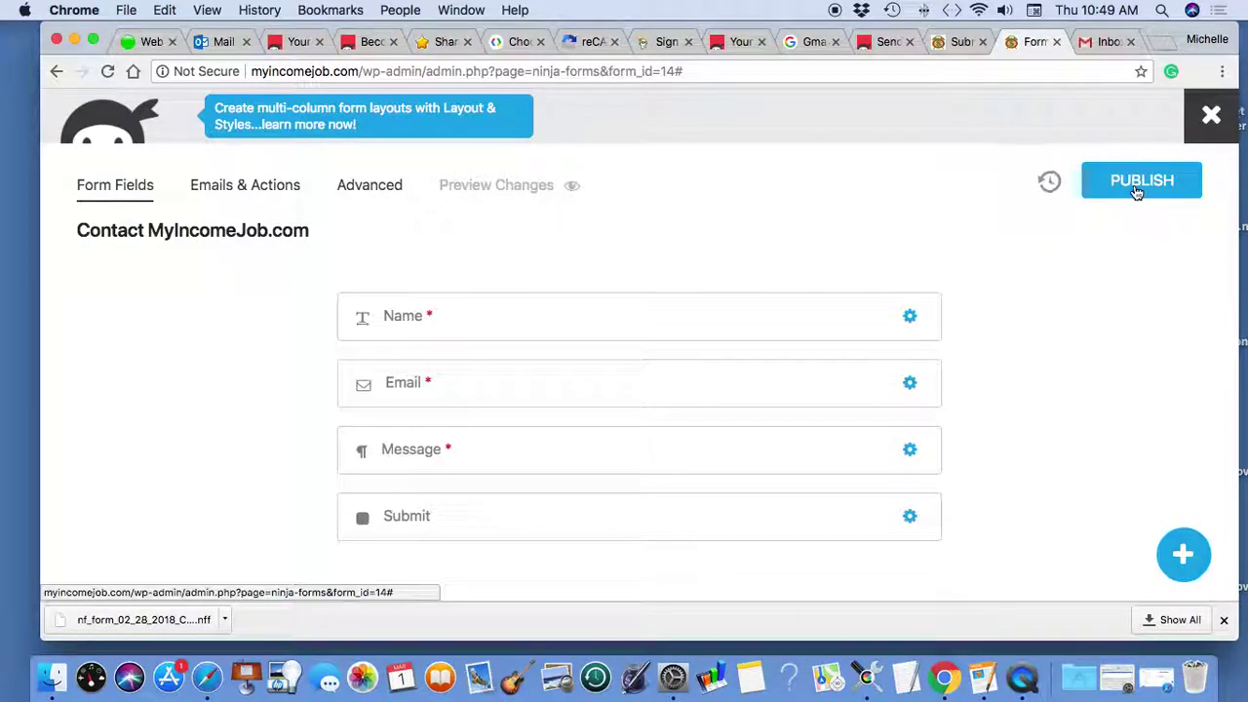
{"action": "left_click", "coordinate": [1136, 192]}
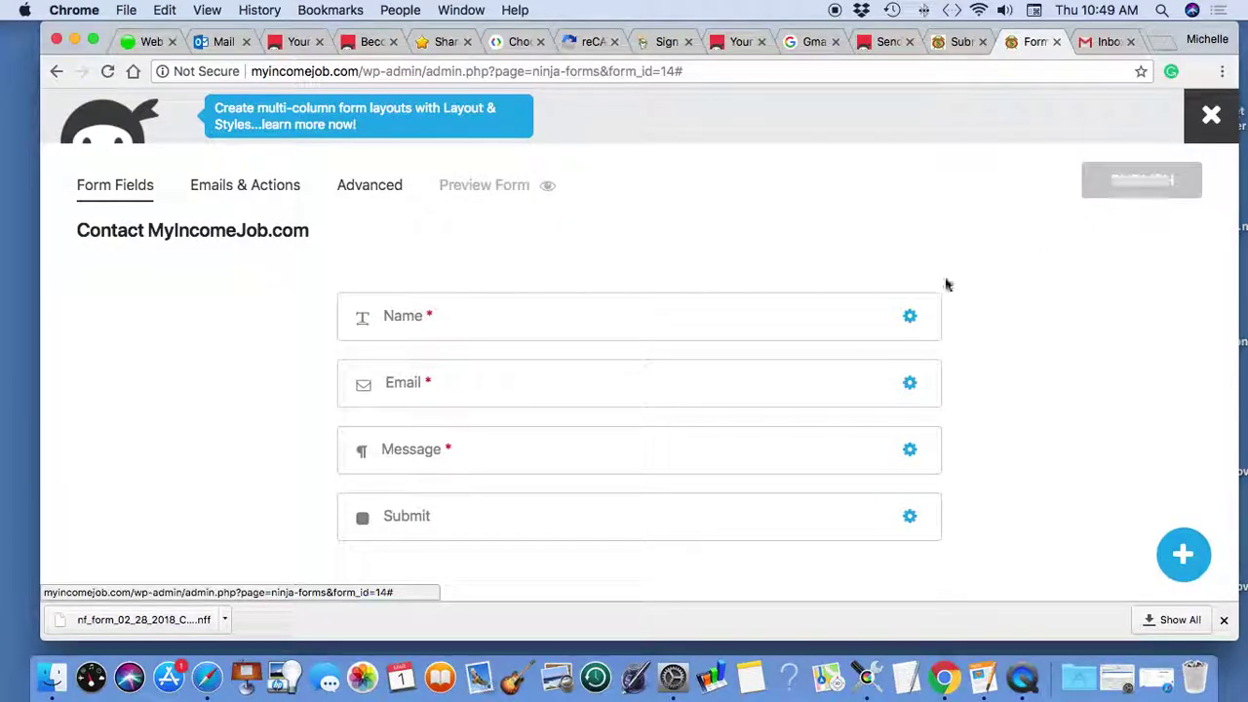
- Open the Email field's Display settings and compare its SPAM folder help line on the live page
{"action": "left_click", "coordinate": [409, 384]}
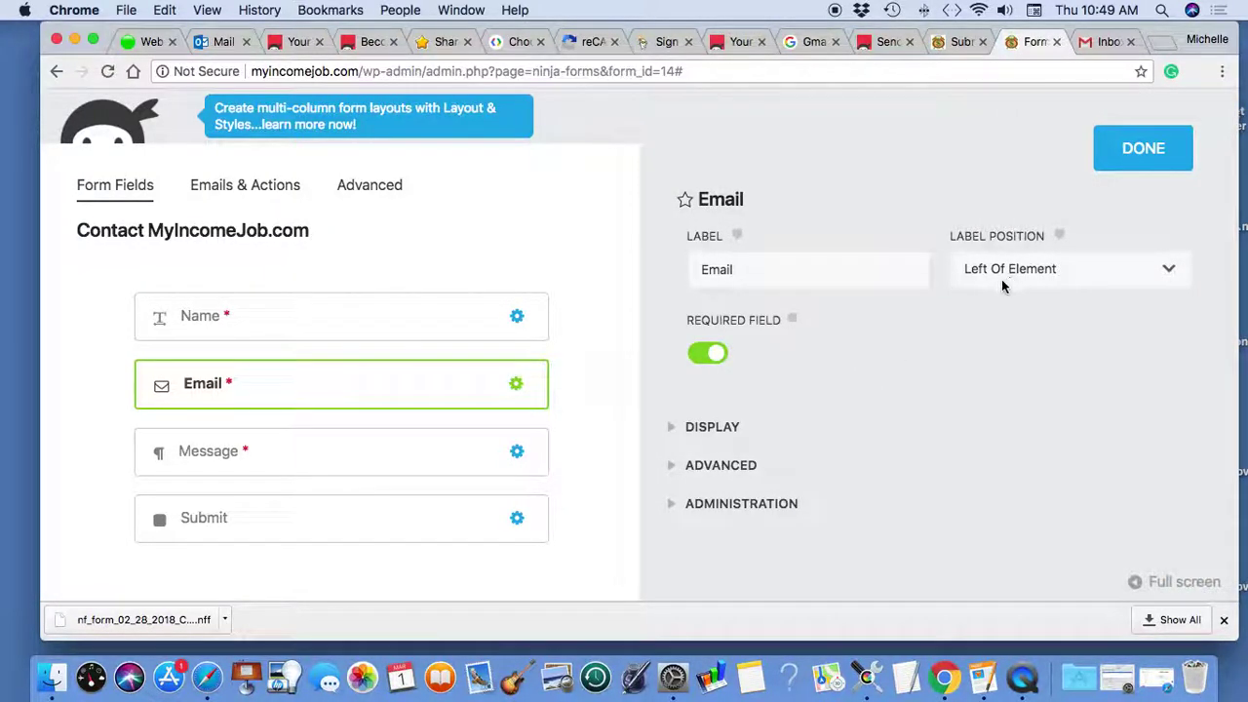
{"action": "left_click", "coordinate": [713, 429]}
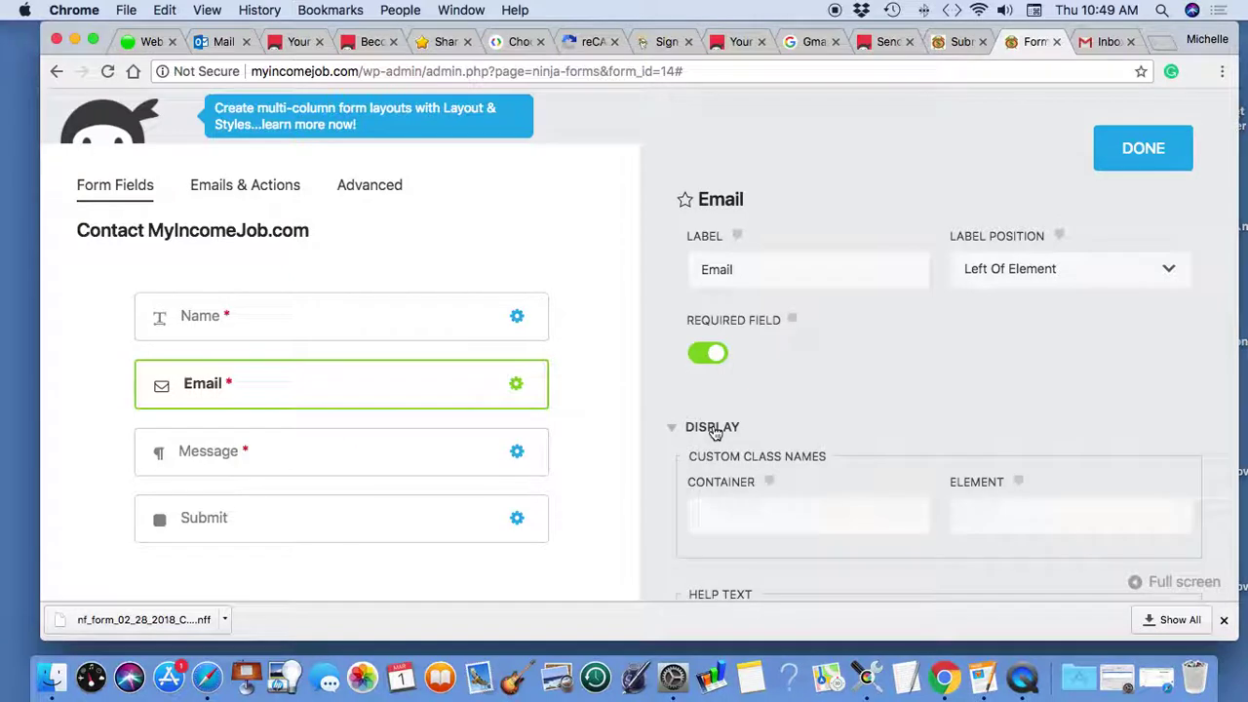
{"action": "scroll", "coordinate": [872, 420], "scroll_direction": "down", "scroll_amount": 10}
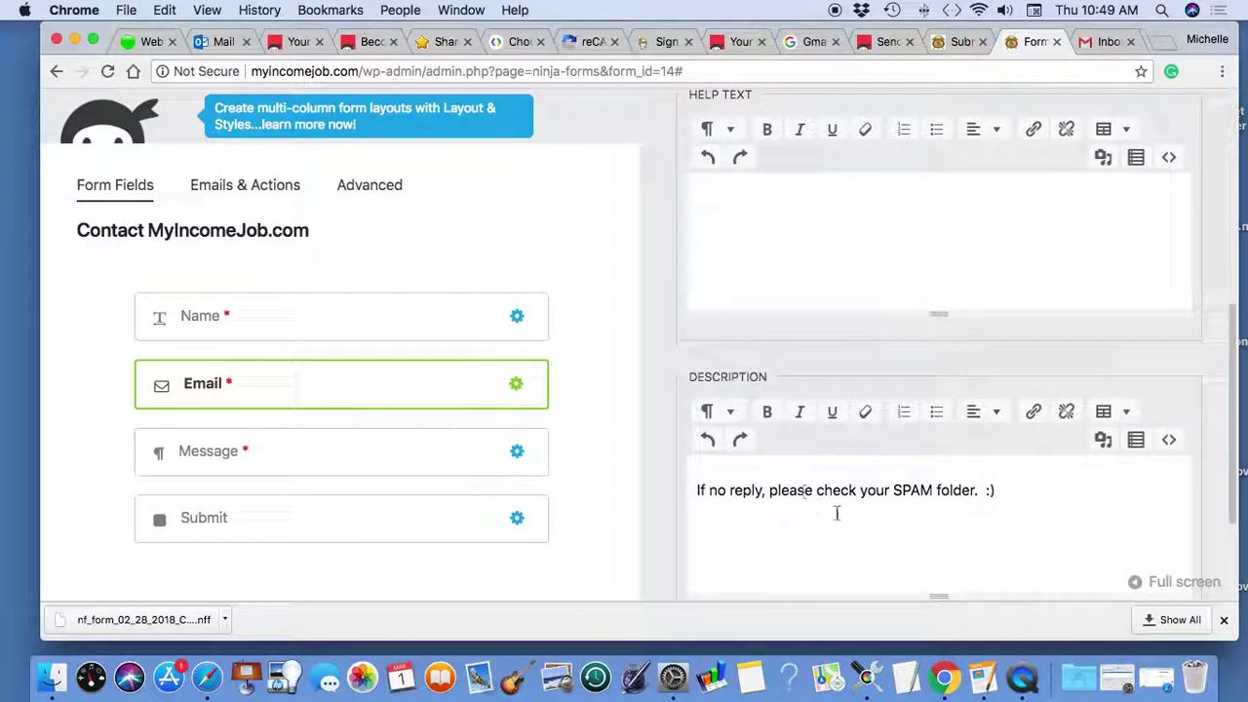
{"action": "left_click", "coordinate": [1117, 678]}
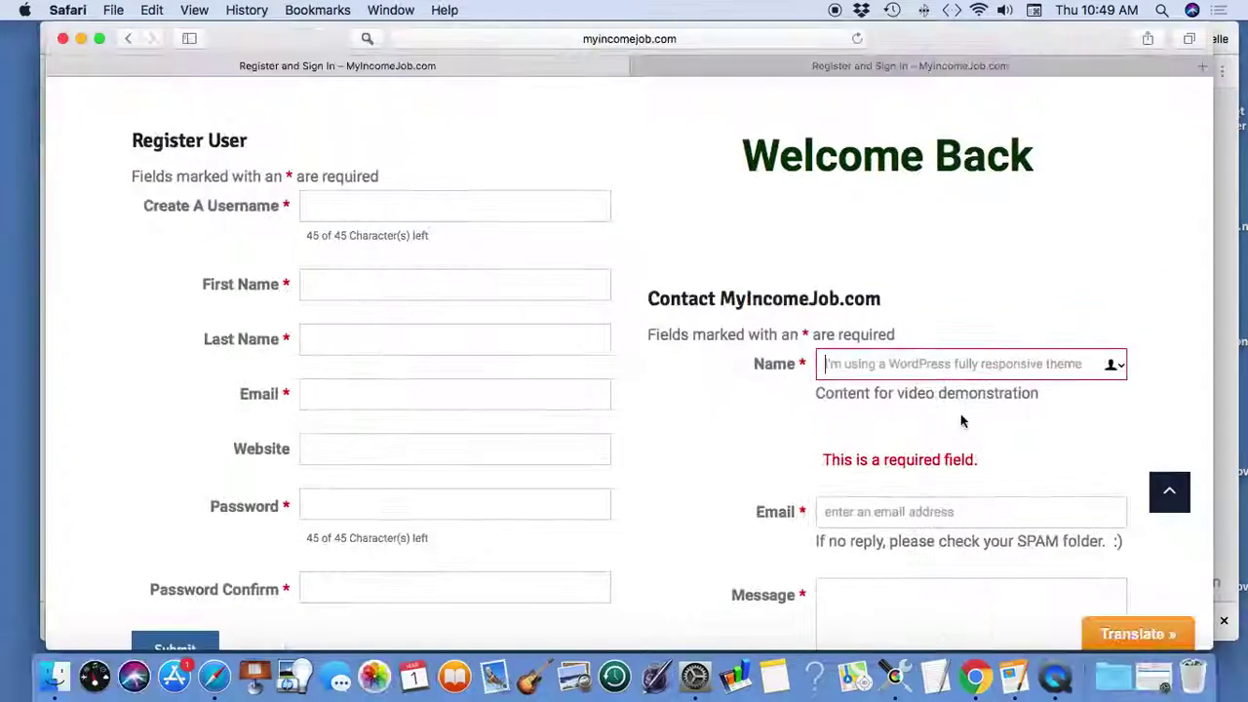
{"action": "scroll", "coordinate": [1068, 423], "scroll_direction": "down", "scroll_amount": 3}
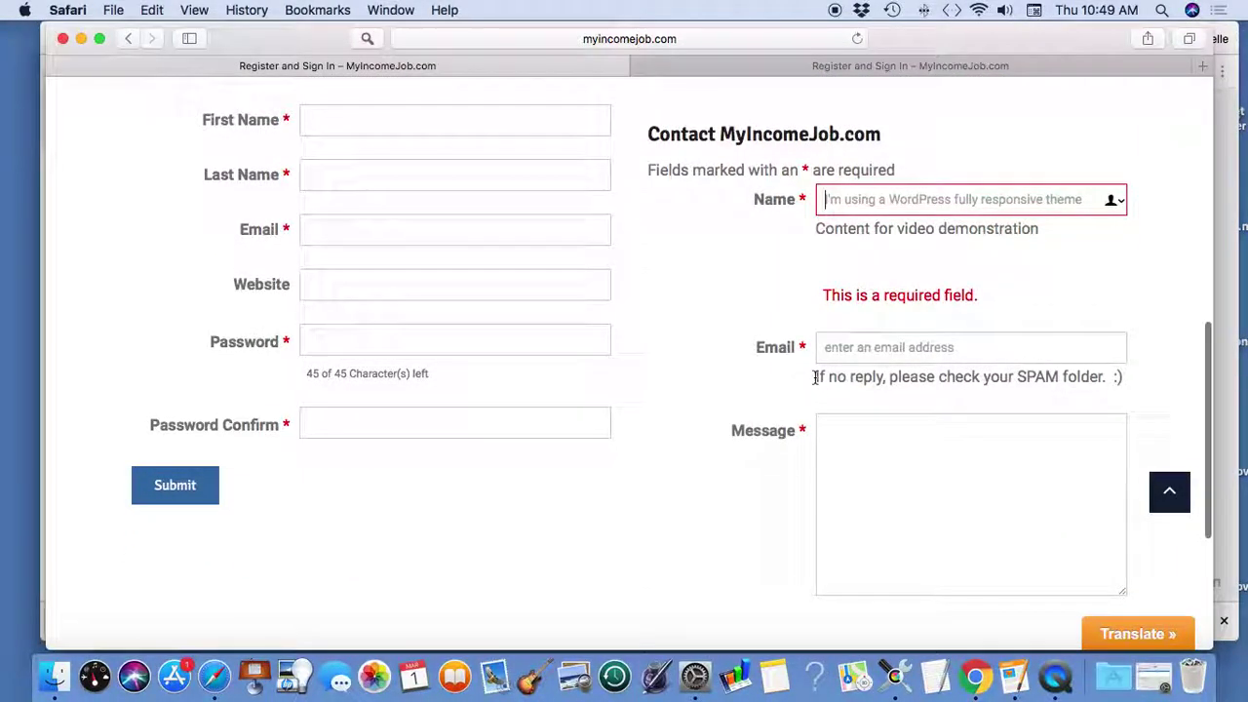
{"action": "left_click_drag", "start_coordinate": [816, 378], "coordinate": [1151, 383]}
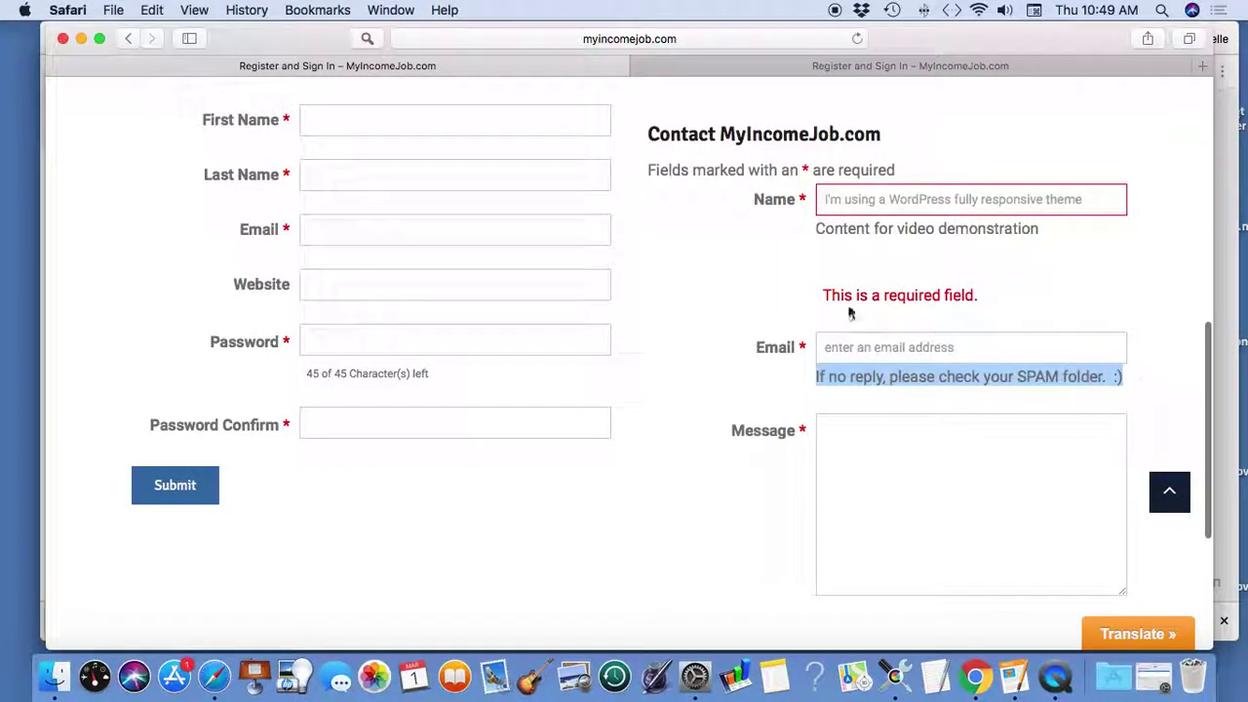
{"action": "left_click", "coordinate": [81, 39]}
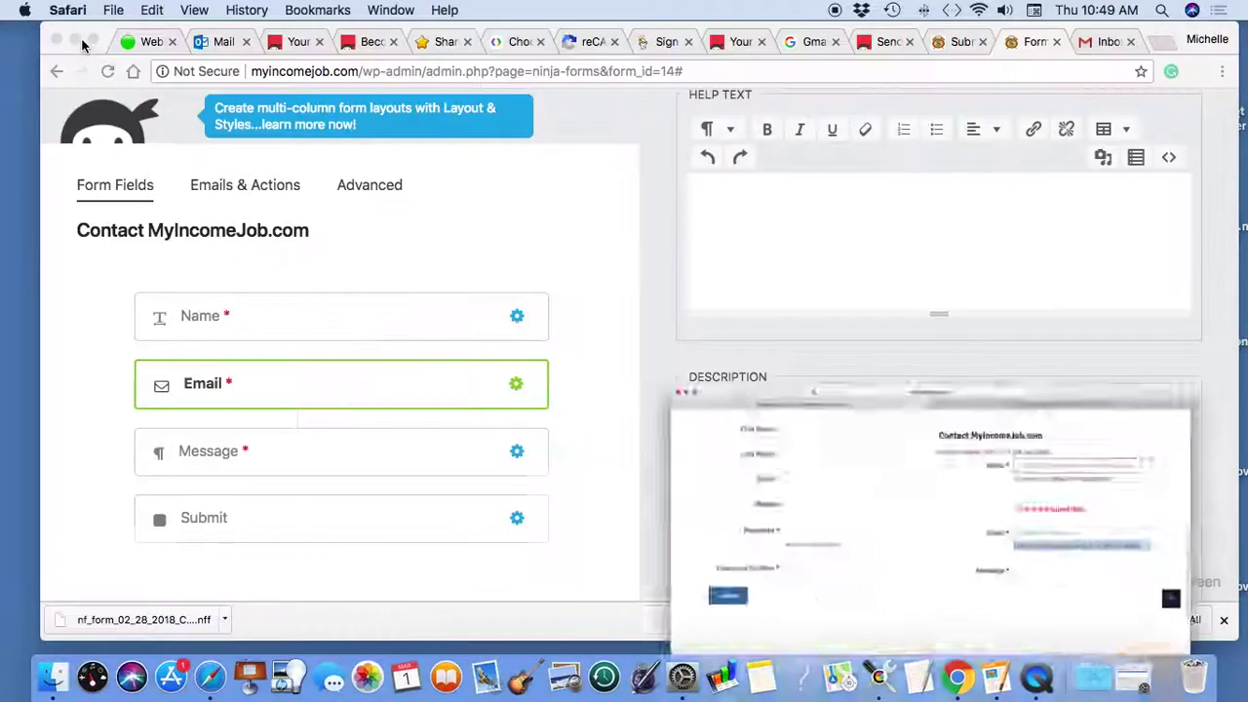
- Delete the Email placeholder 'enter an email address' under Advanced, then publish the form
{"action": "scroll", "coordinate": [772, 354], "scroll_direction": "down", "scroll_amount": 5}
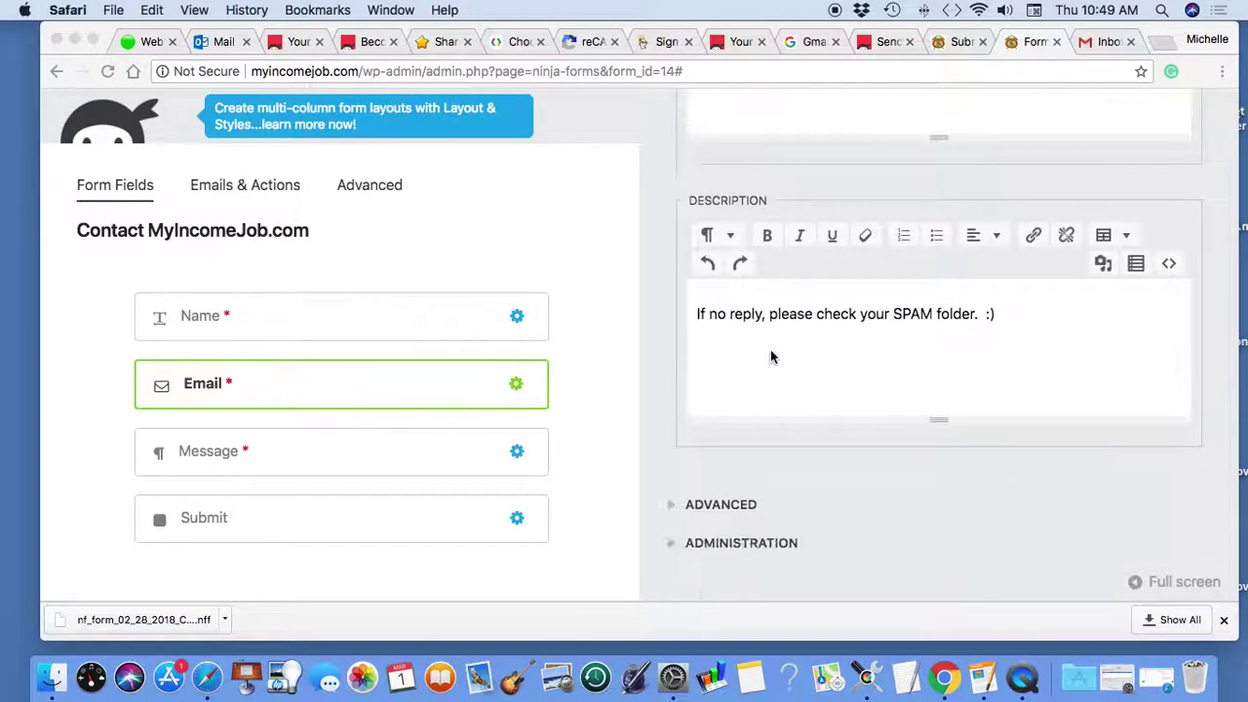
{"action": "left_click", "coordinate": [719, 504]}
{"action": "scroll", "coordinate": [829, 424], "scroll_direction": "down", "scroll_amount": 3}
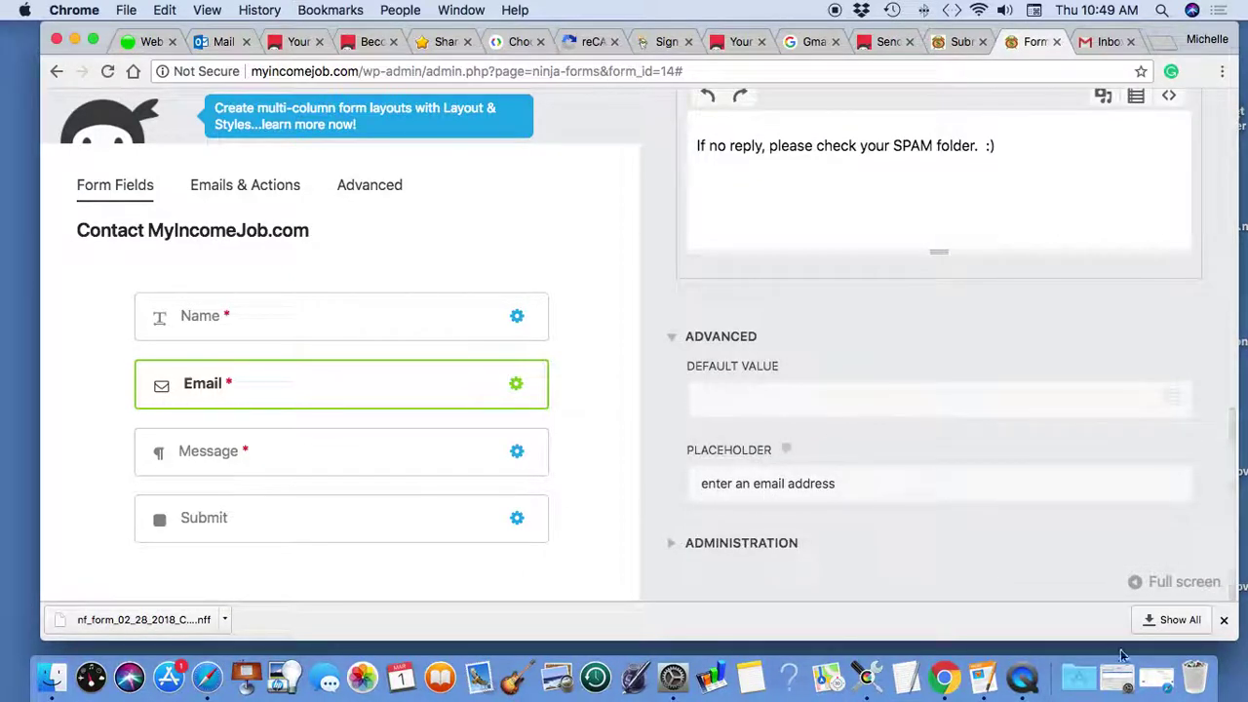
{"action": "left_click", "coordinate": [1117, 678]}
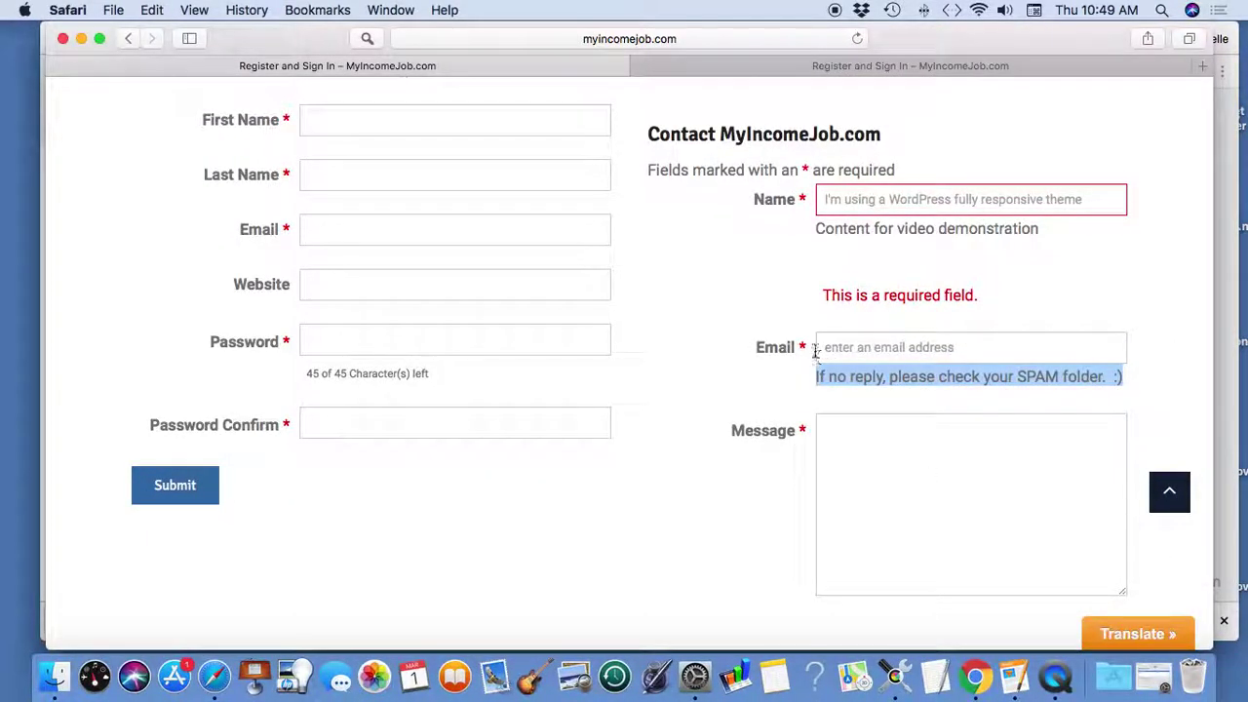
{"action": "left_click", "coordinate": [81, 39]}
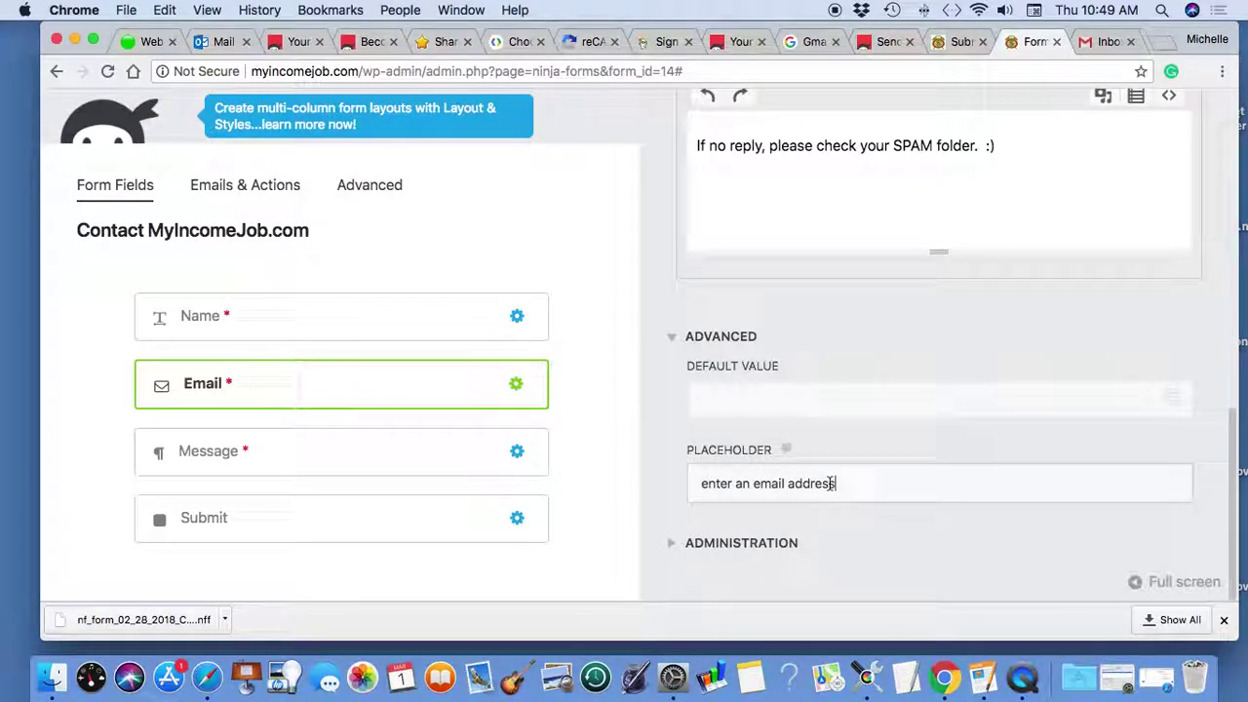
{"action": "left_click_drag", "start_coordinate": [832, 484], "coordinate": [697, 485]}
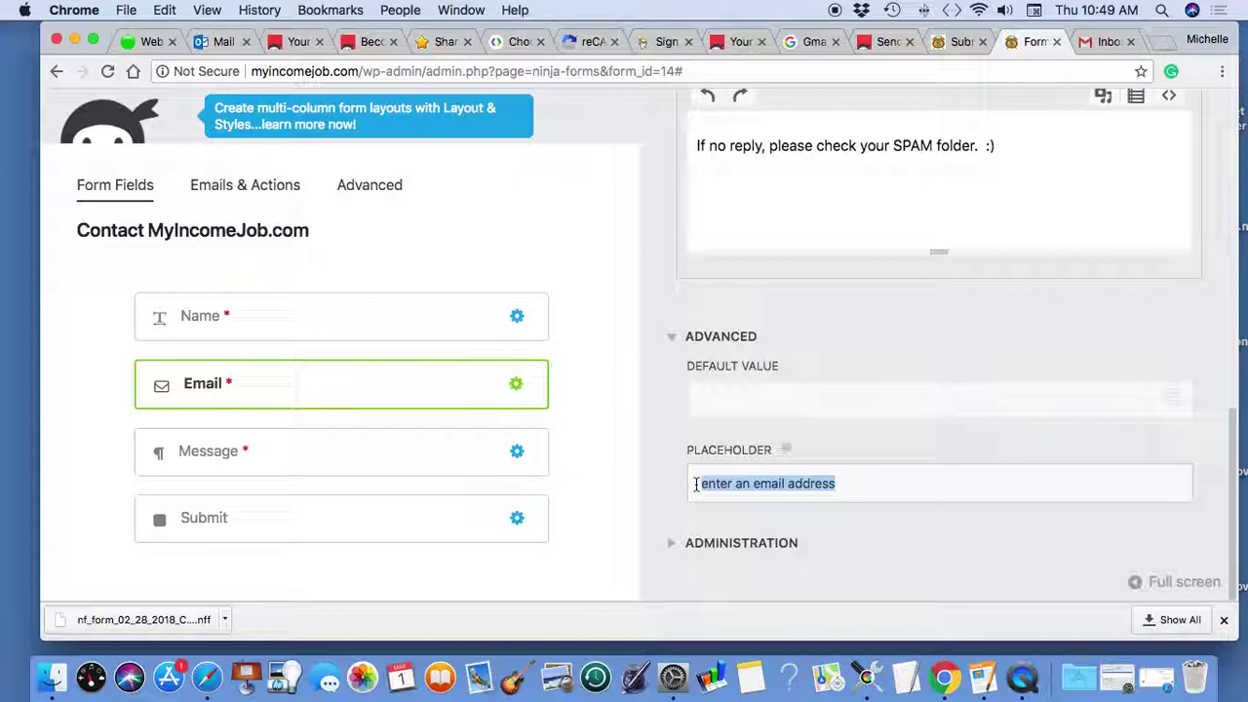
{"action": "key", "text": "BackSpace"}
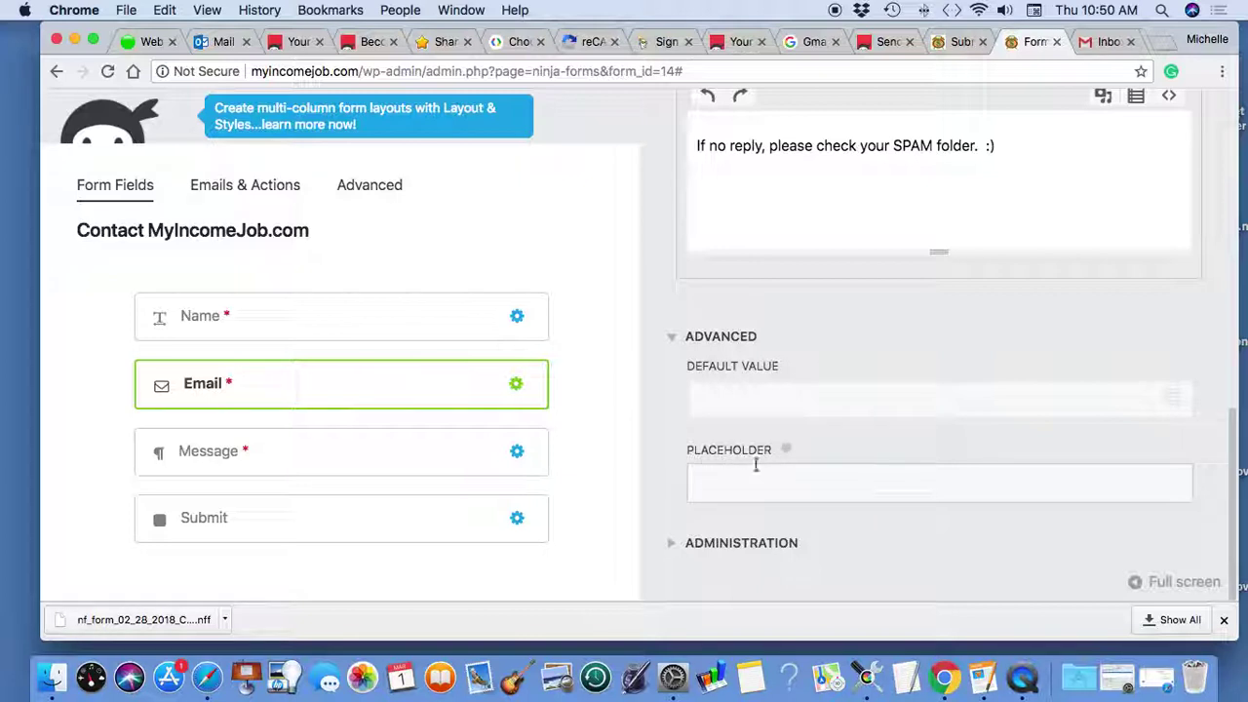
{"action": "scroll", "coordinate": [981, 318], "scroll_direction": "up", "scroll_amount": 10}
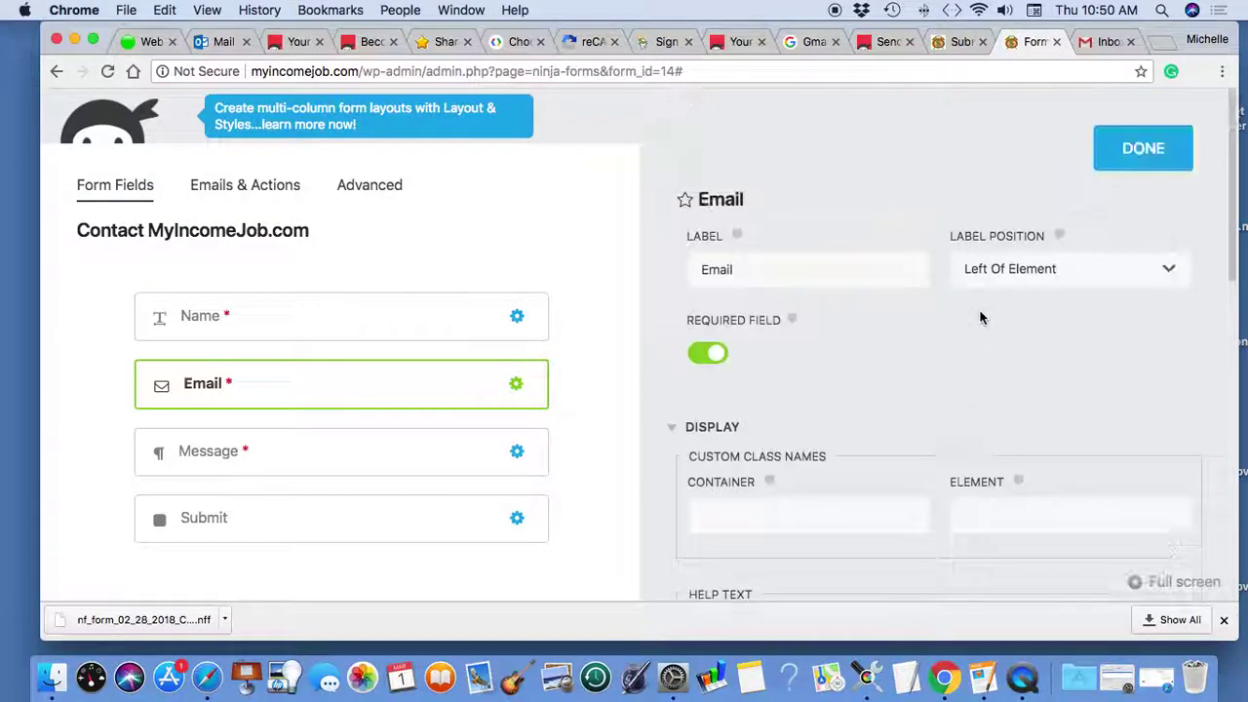
{"action": "left_click", "coordinate": [1149, 147]}
{"action": "left_click", "coordinate": [1145, 181]}
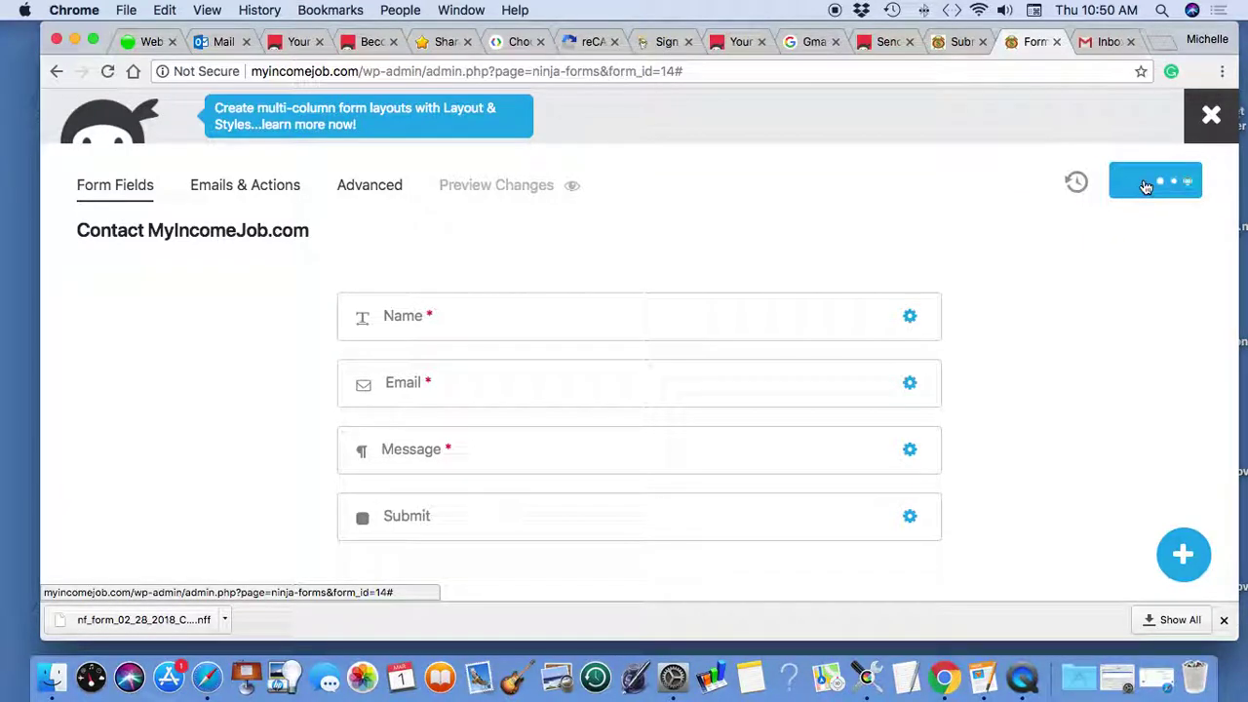
{"action": "left_click", "coordinate": [404, 457]}
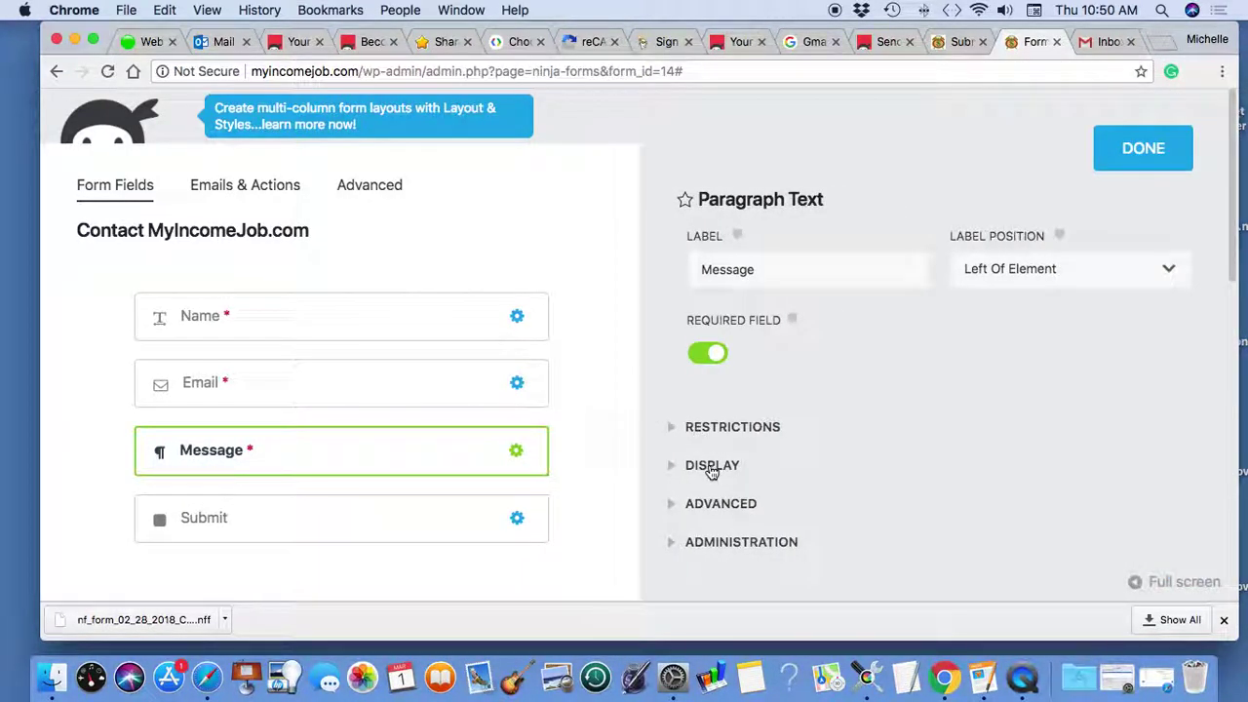
{"action": "left_click", "coordinate": [712, 466]}
{"action": "scroll", "coordinate": [858, 395], "scroll_direction": "down", "scroll_amount": 6}
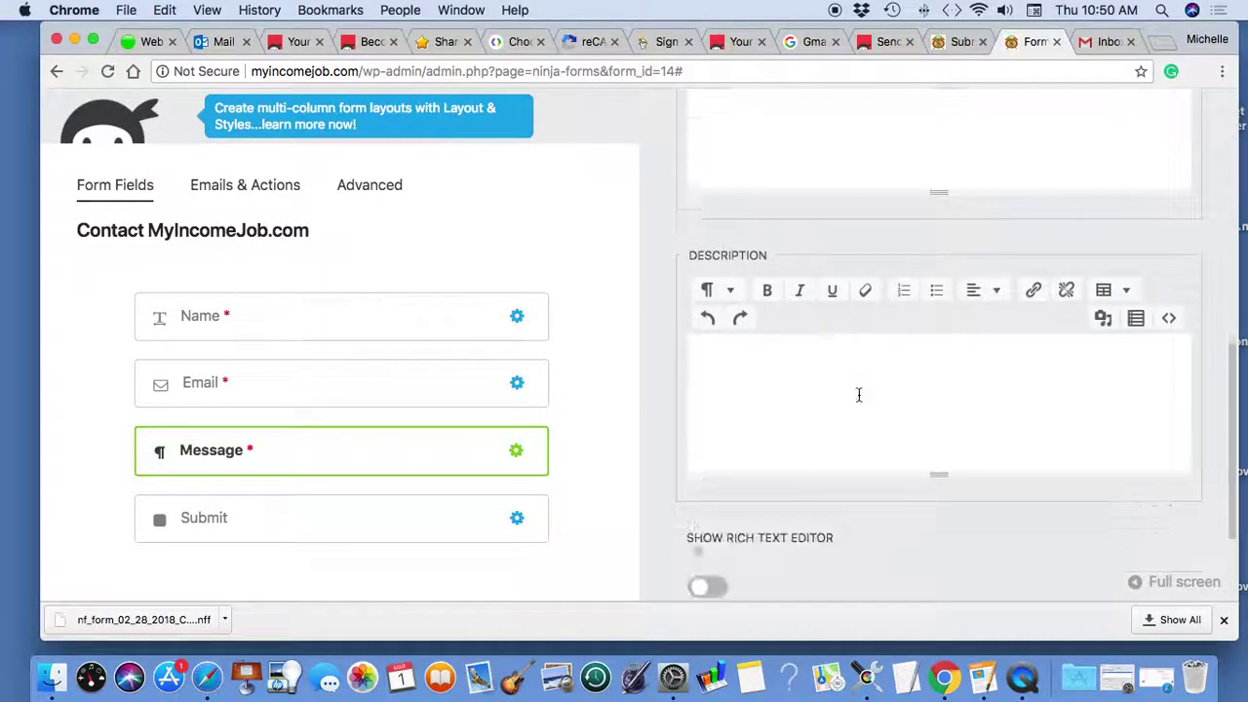
{"action": "scroll", "coordinate": [858, 395], "scroll_direction": "down", "scroll_amount": 3}
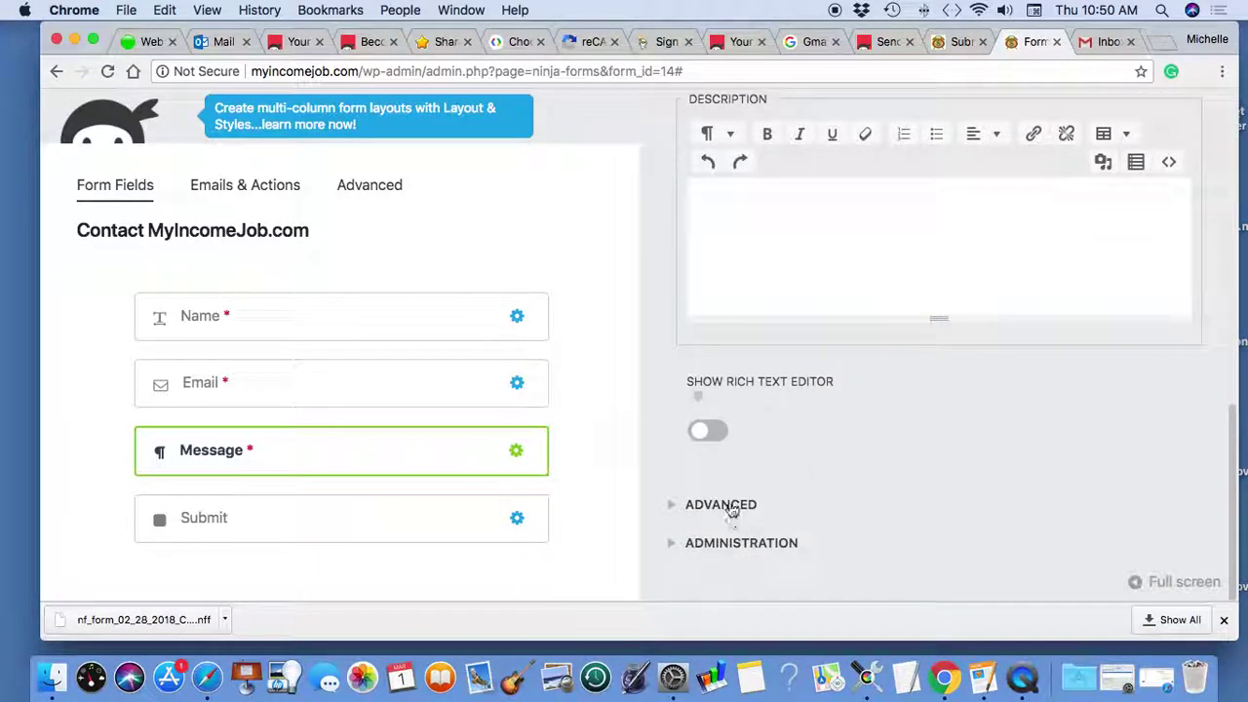
{"action": "left_click", "coordinate": [731, 511]}
{"action": "scroll", "coordinate": [857, 445], "scroll_direction": "down", "scroll_amount": 4}
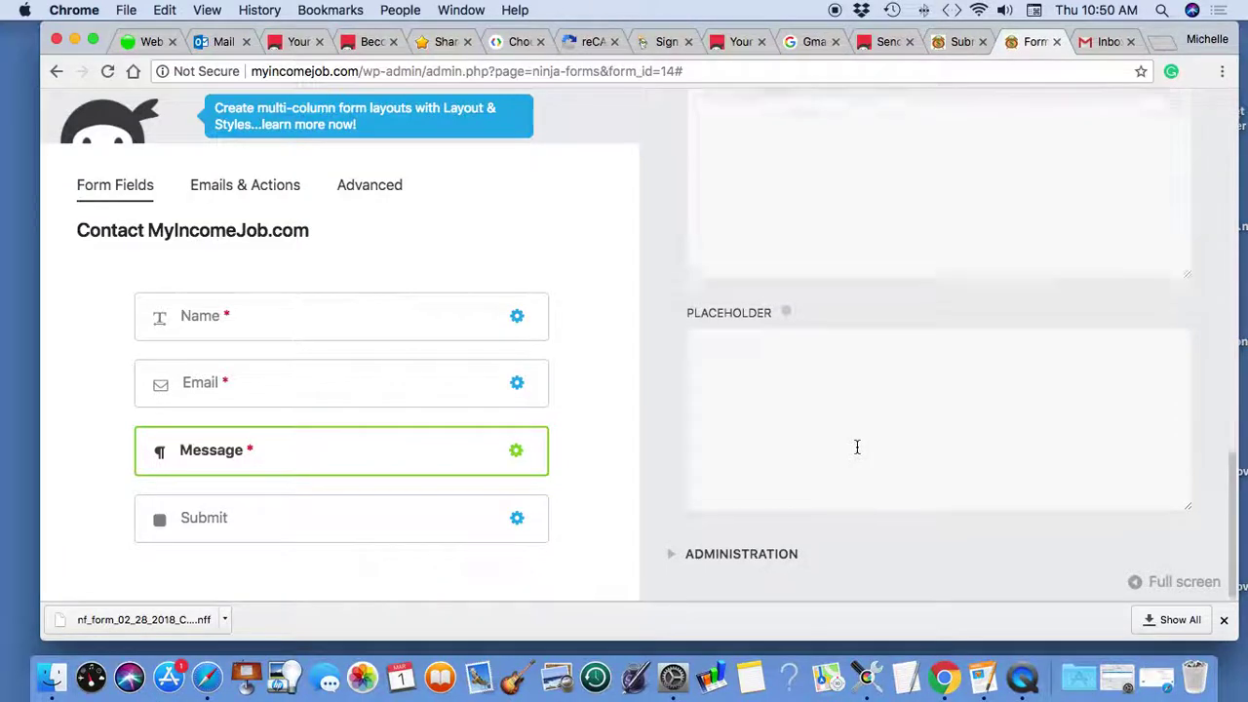
{"action": "scroll", "coordinate": [858, 447], "scroll_direction": "up", "scroll_amount": 12}
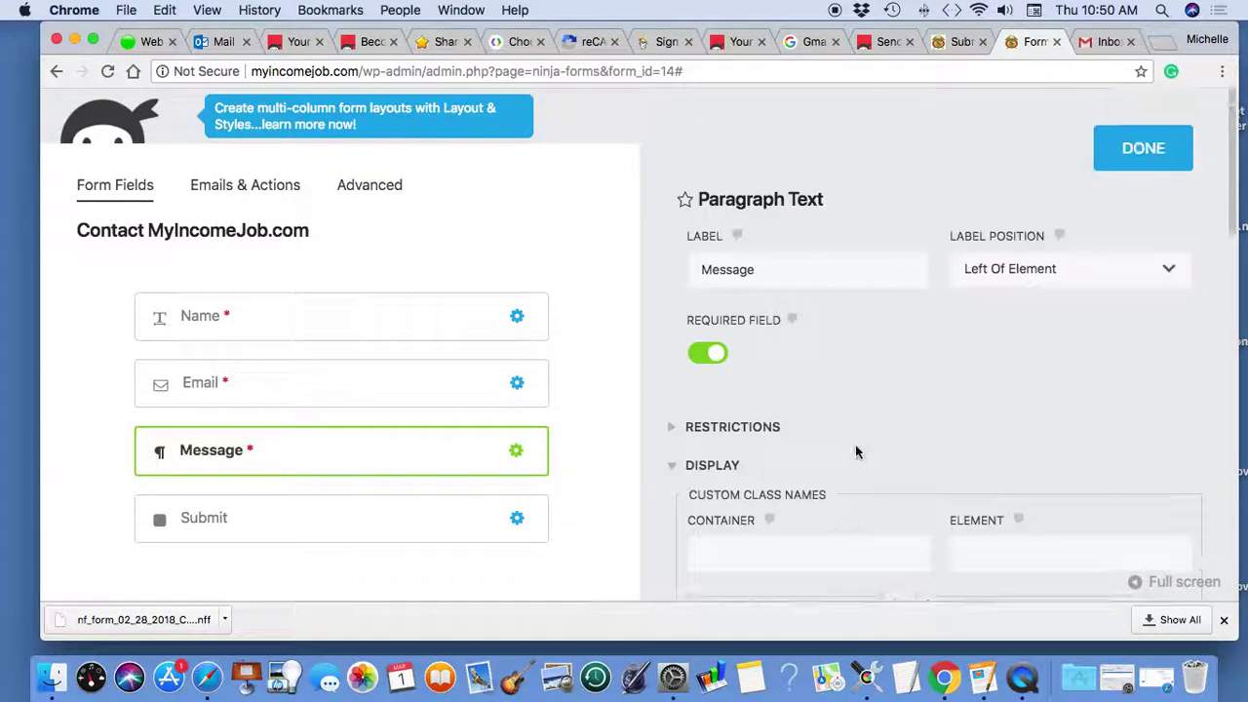
{"action": "left_click", "coordinate": [1138, 153]}
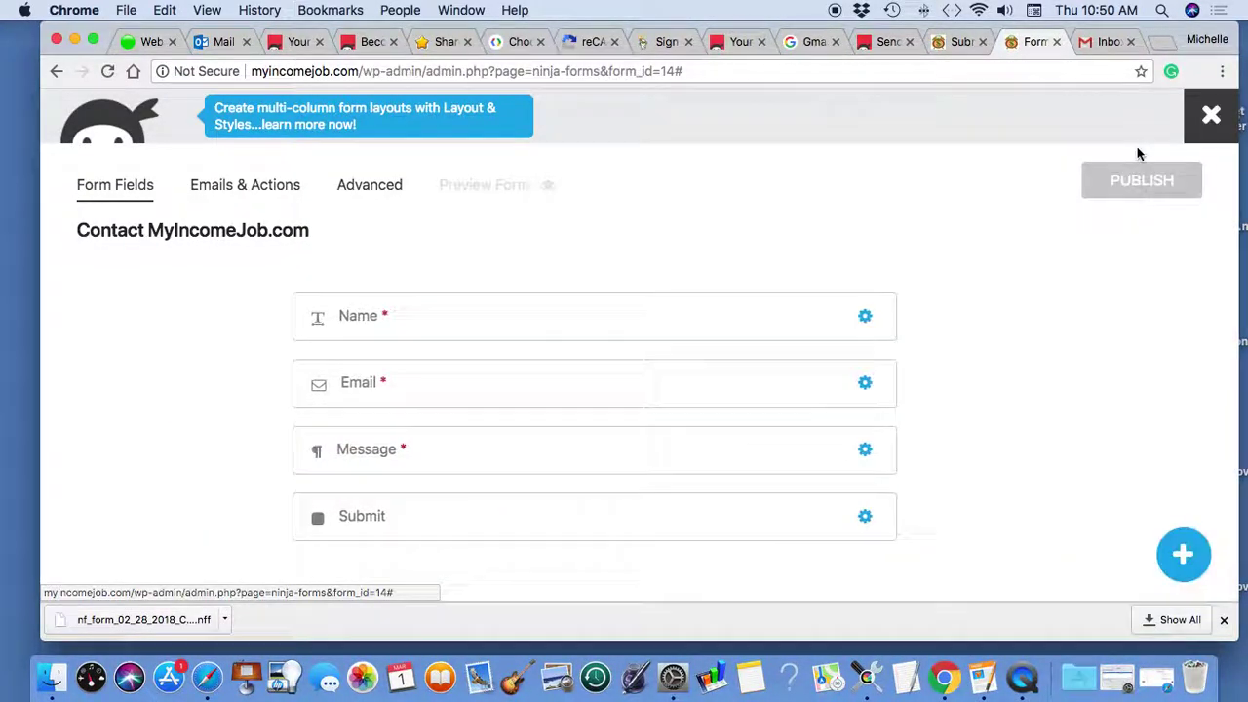
{"action": "left_click", "coordinate": [409, 516]}
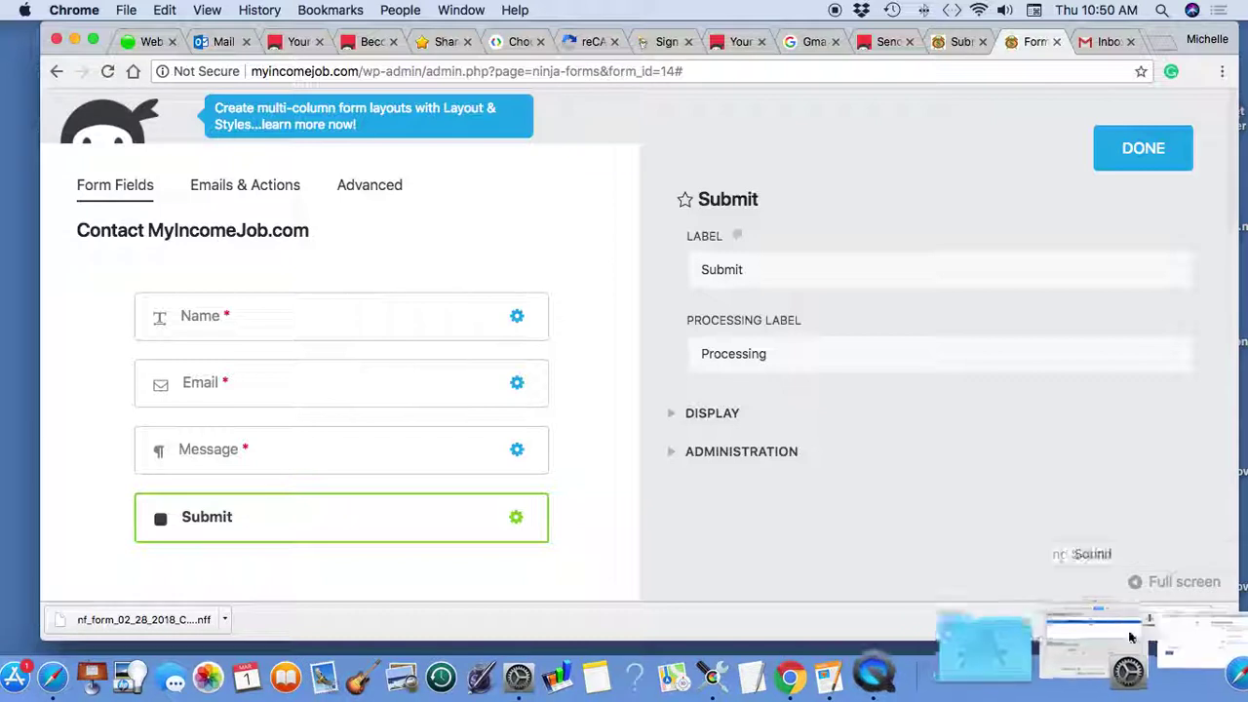
{"action": "left_click", "coordinate": [717, 413]}
{"action": "scroll", "coordinate": [890, 390], "scroll_direction": "down", "scroll_amount": 1}
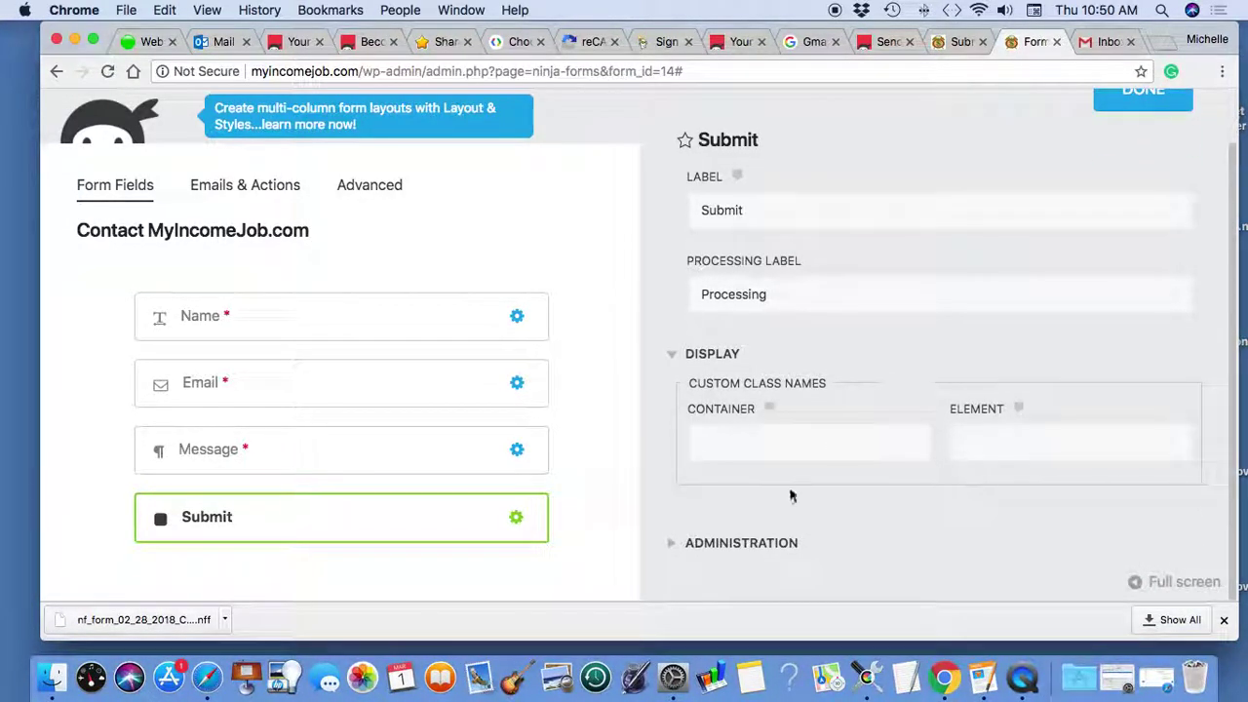
{"action": "left_click", "coordinate": [744, 543]}
{"action": "scroll", "coordinate": [865, 435], "scroll_direction": "down", "scroll_amount": 2}
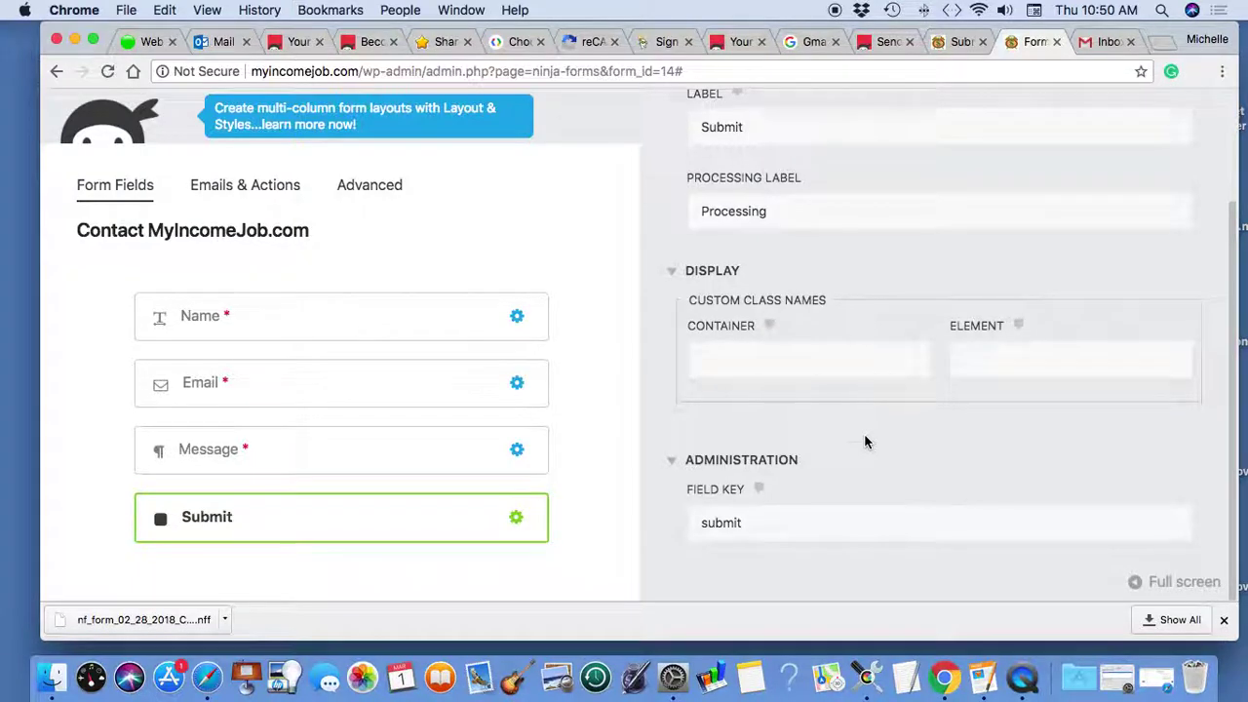
{"action": "scroll", "coordinate": [864, 440], "scroll_direction": "up", "scroll_amount": 3}
{"action": "left_click", "coordinate": [1137, 151]}
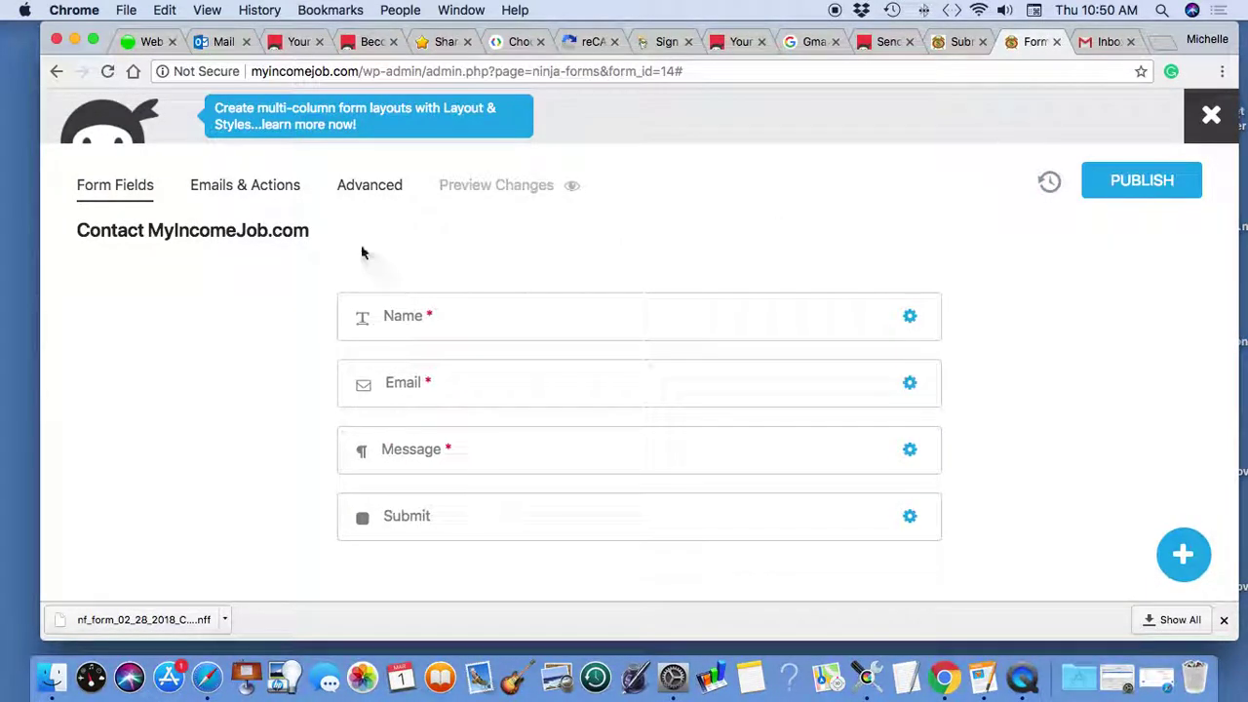
- Review the Store Submission and Success Message actions under Emails & Actions
{"action": "left_click", "coordinate": [246, 187]}
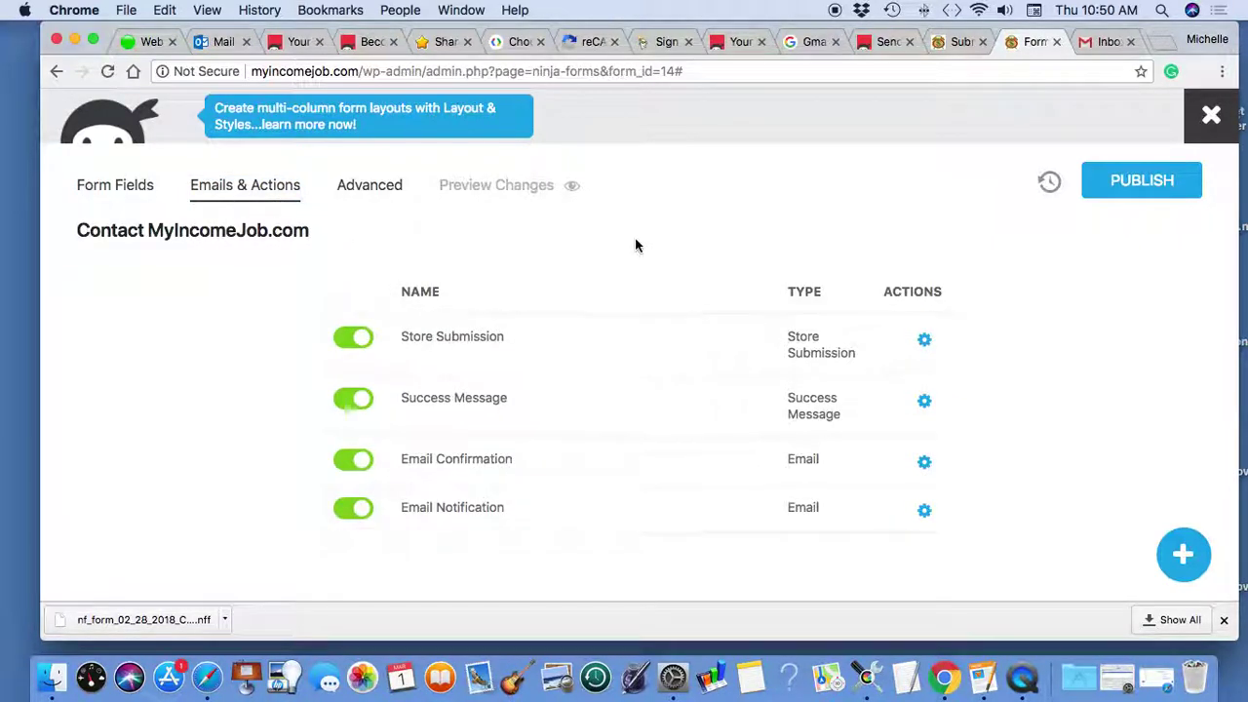
{"action": "left_click", "coordinate": [431, 340]}
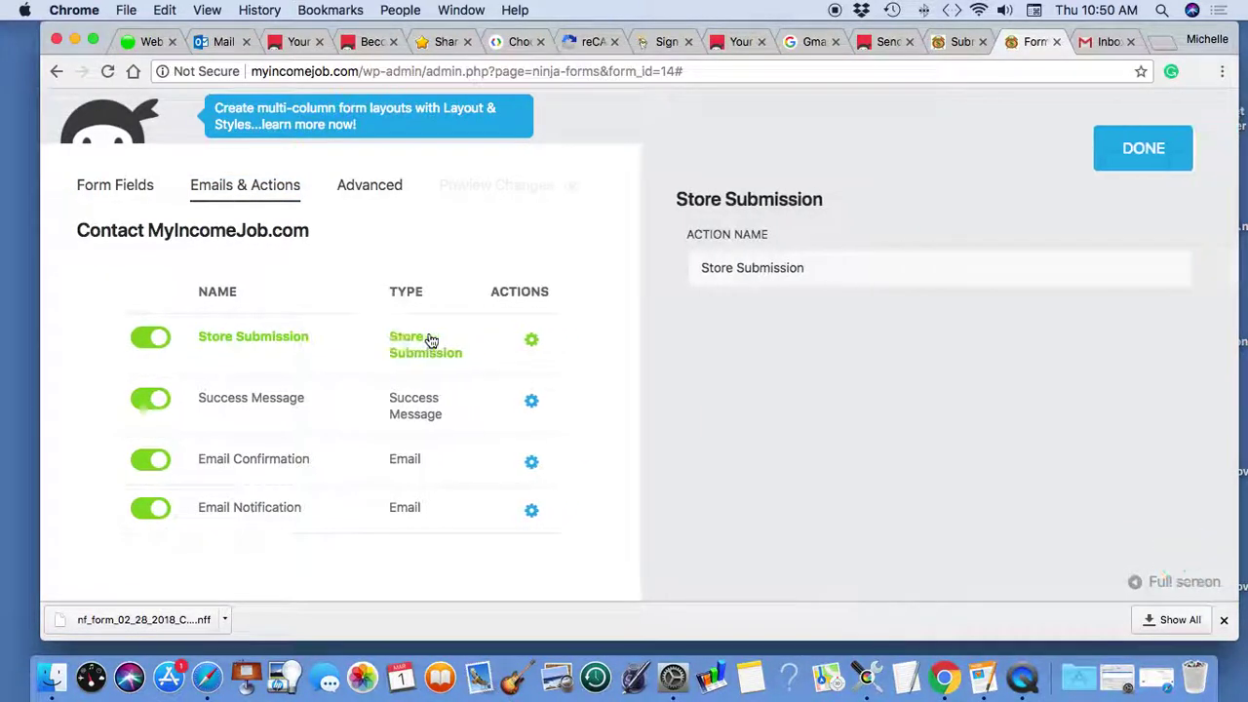
{"action": "left_click", "coordinate": [1143, 151]}
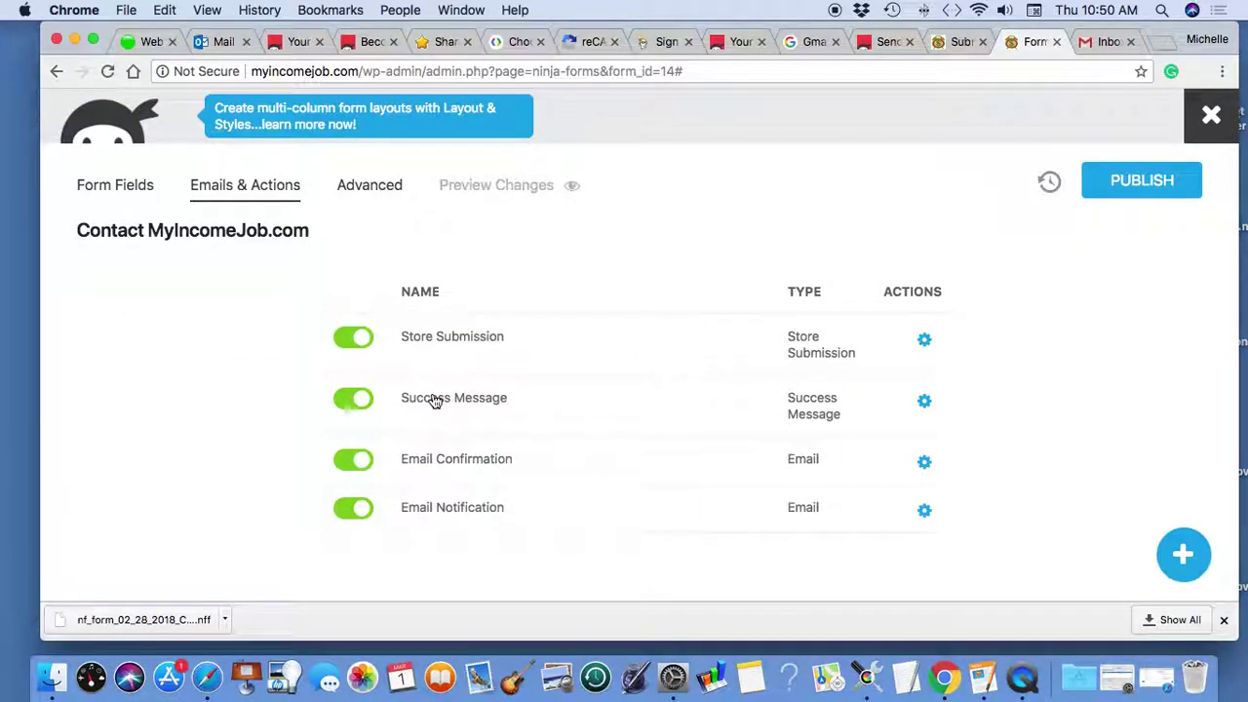
{"action": "left_click", "coordinate": [435, 401]}
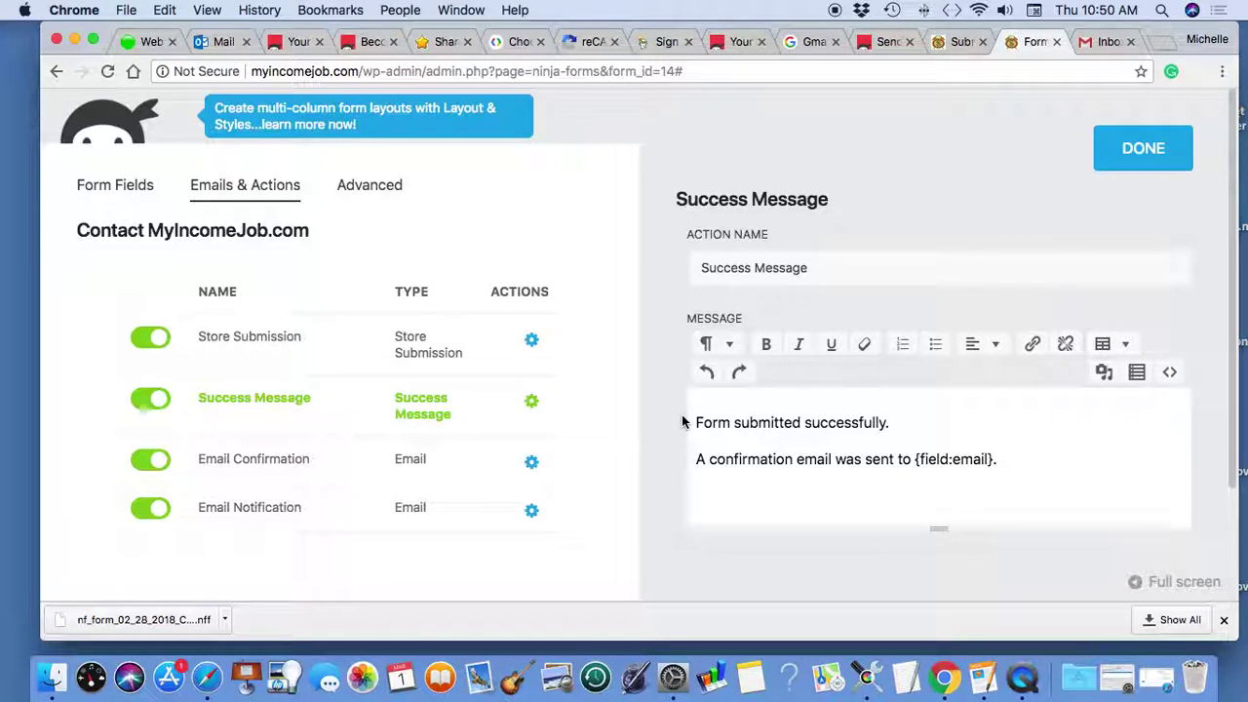
{"action": "left_click", "coordinate": [1118, 678]}
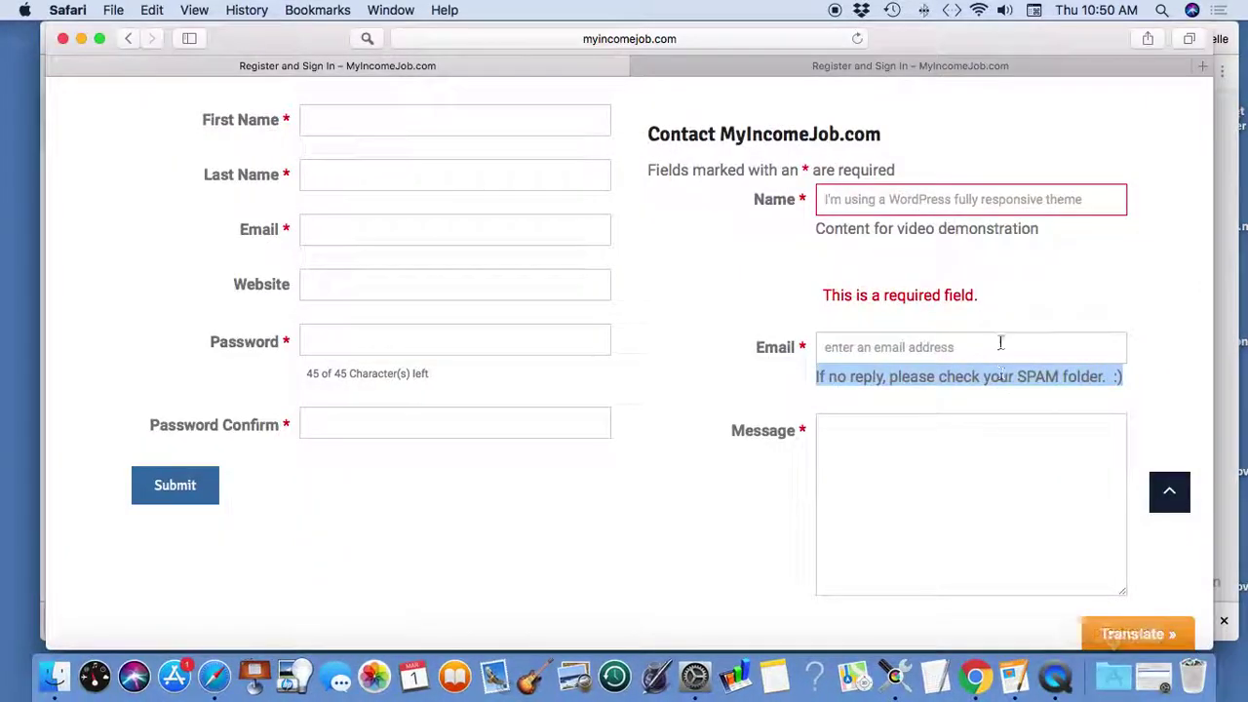
{"action": "left_click", "coordinate": [1010, 300]}
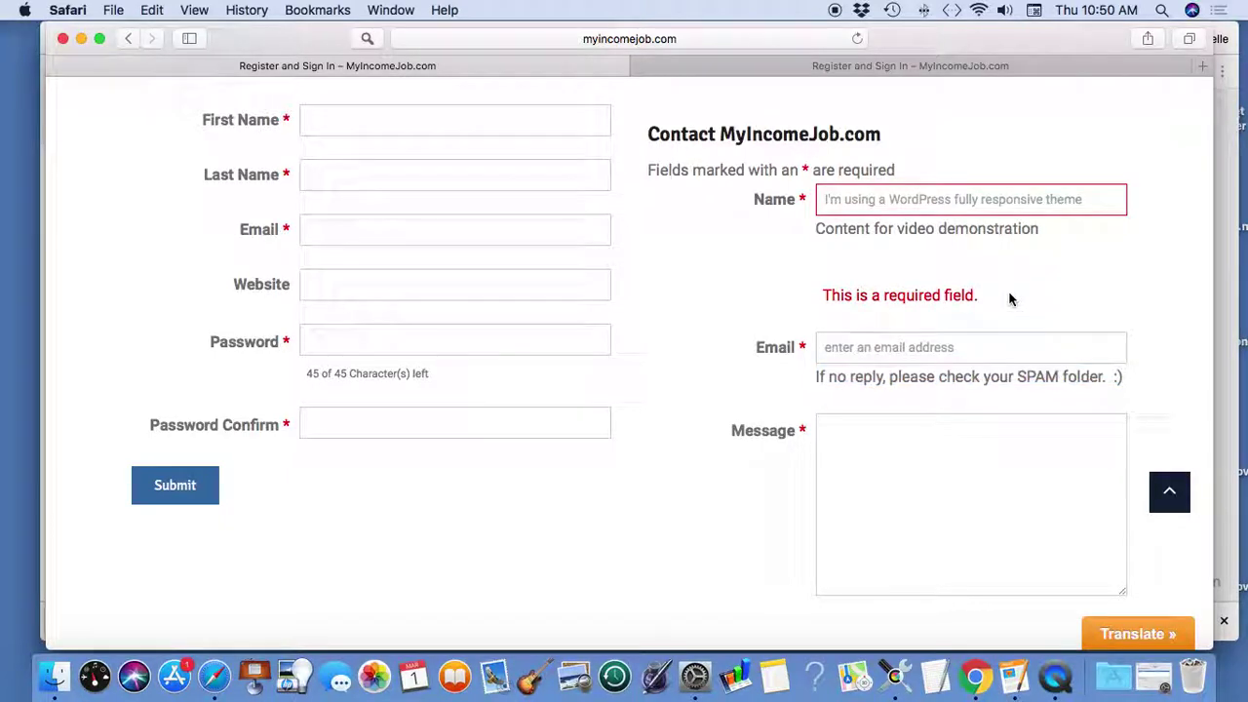
{"action": "left_click", "coordinate": [81, 39]}
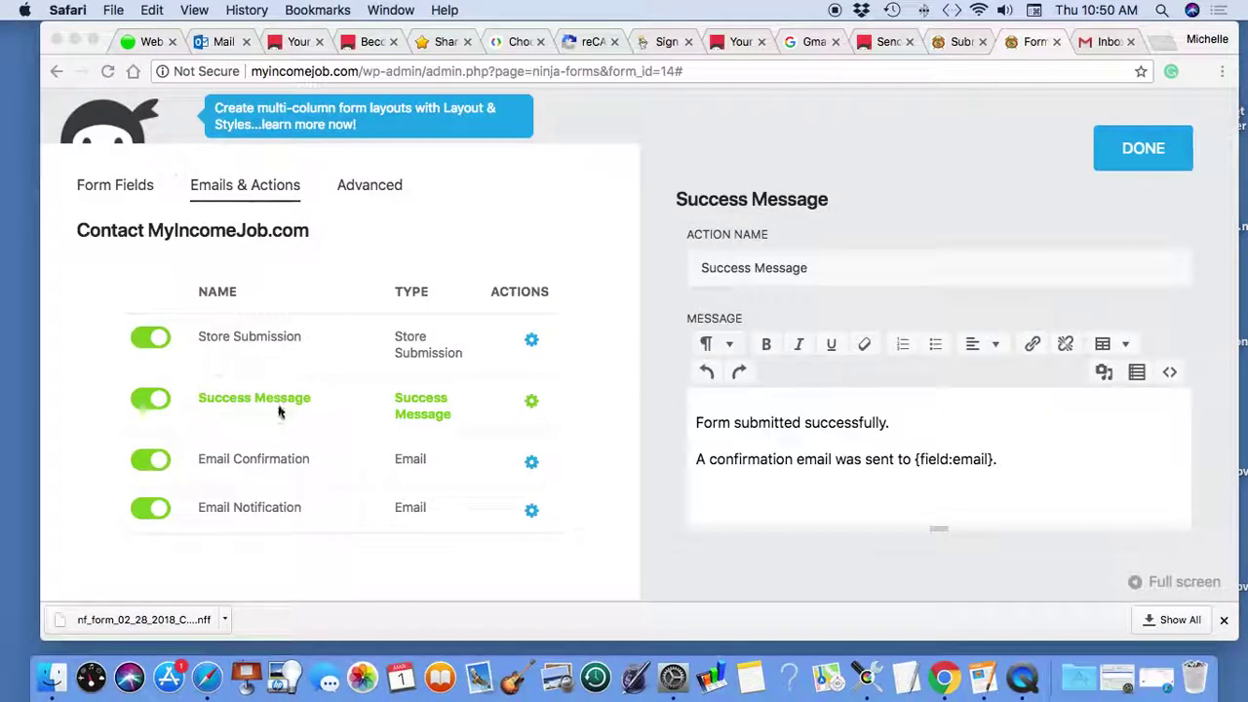
{"action": "left_click", "coordinate": [1102, 168]}
- Remove the extra words after {all_fields_table} in the Email Confirmation message
{"action": "left_click", "coordinate": [455, 469]}
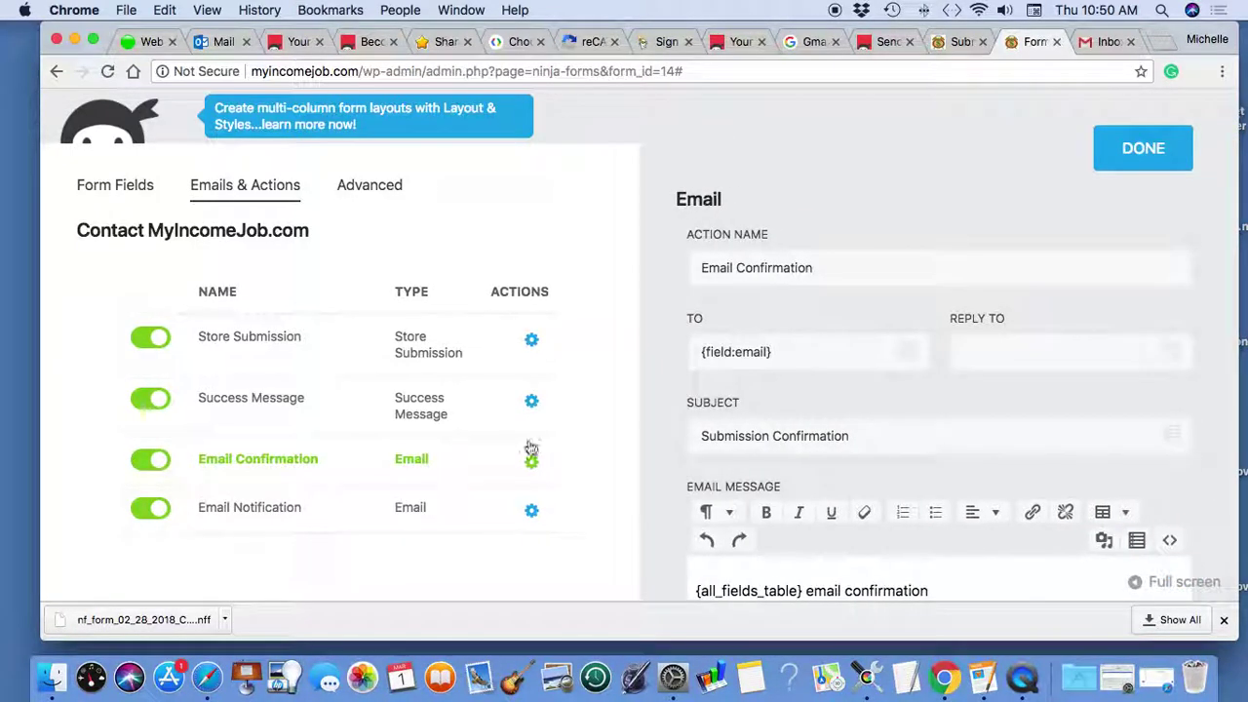
{"action": "scroll", "coordinate": [1108, 386], "scroll_direction": "down", "scroll_amount": 3}
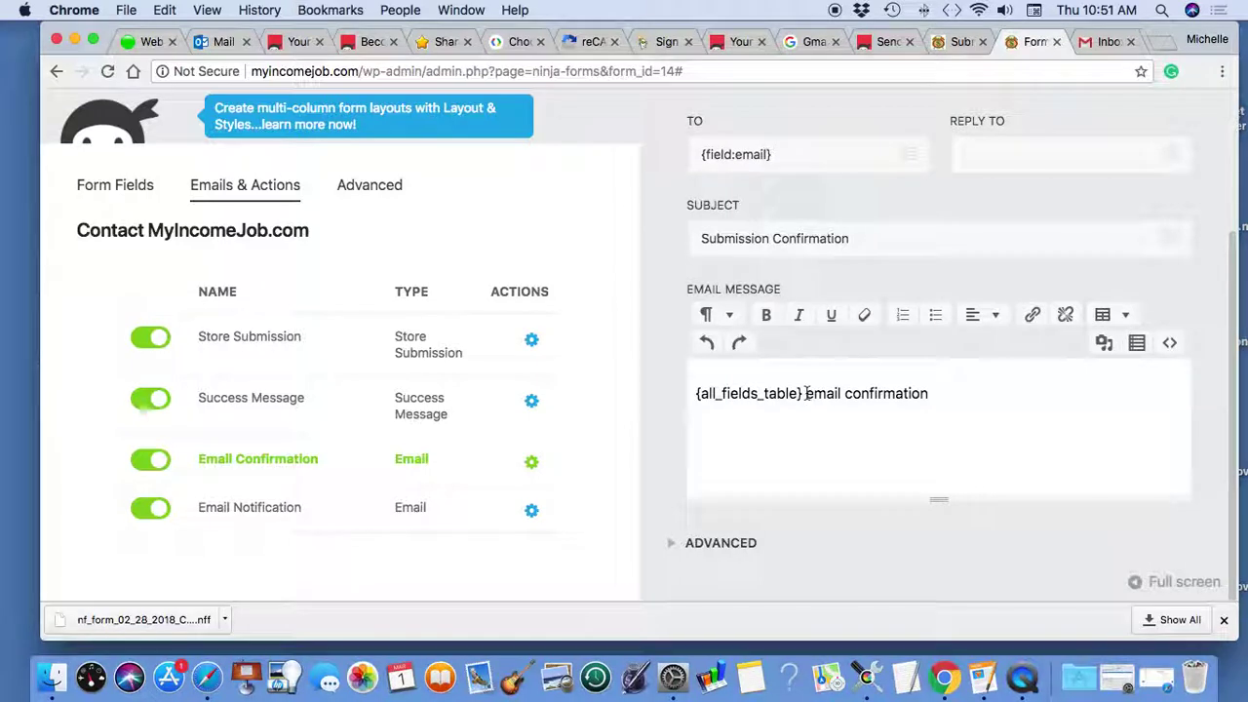
{"action": "left_click_drag", "start_coordinate": [805, 393], "coordinate": [959, 393]}
{"action": "key", "text": "BackSpace"}
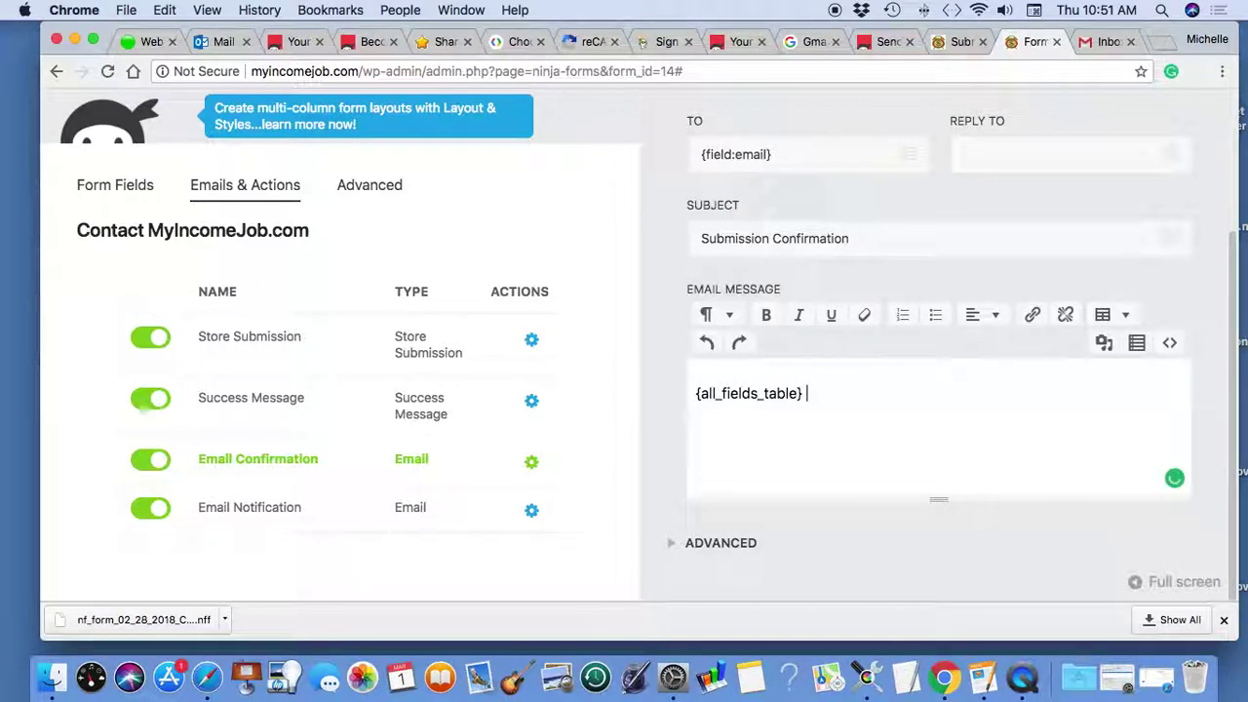
{"action": "type", "text": "*&^&**(((*&&"}
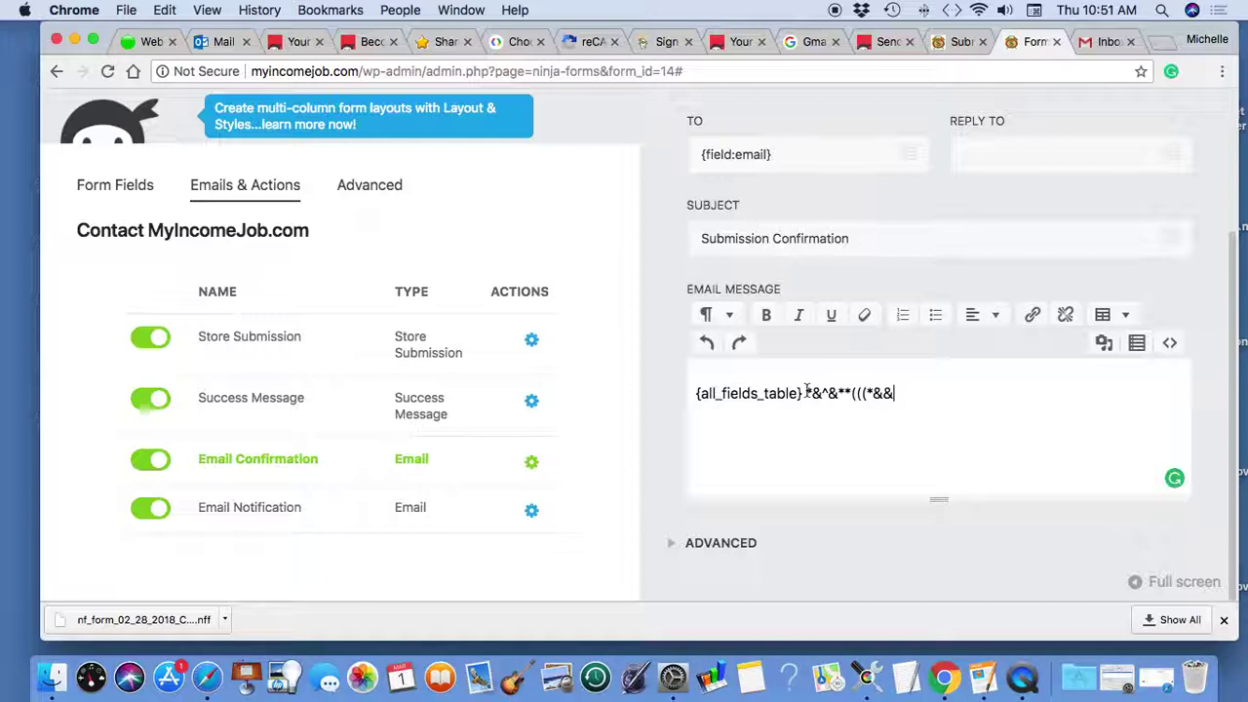
{"action": "left_click_drag", "start_coordinate": [806, 393], "coordinate": [895, 393]}
{"action": "key", "text": "BackSpace"}
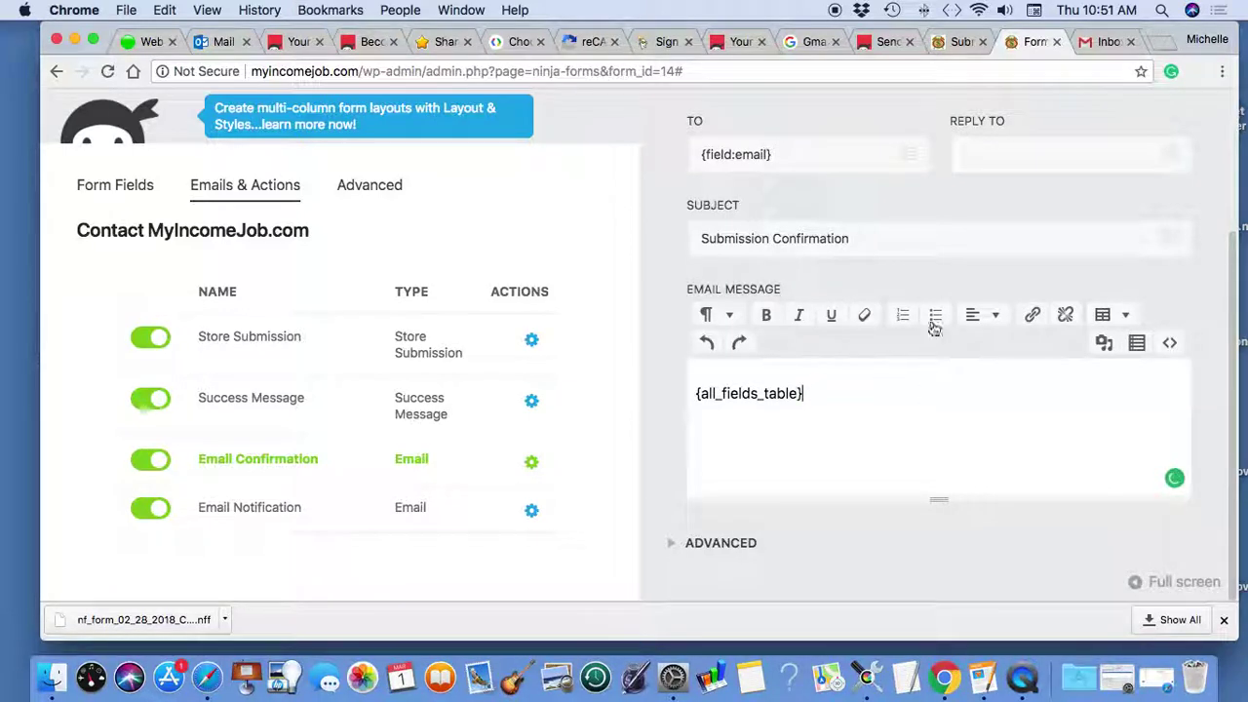
{"action": "scroll", "coordinate": [934, 327], "scroll_direction": "up", "scroll_amount": 3}
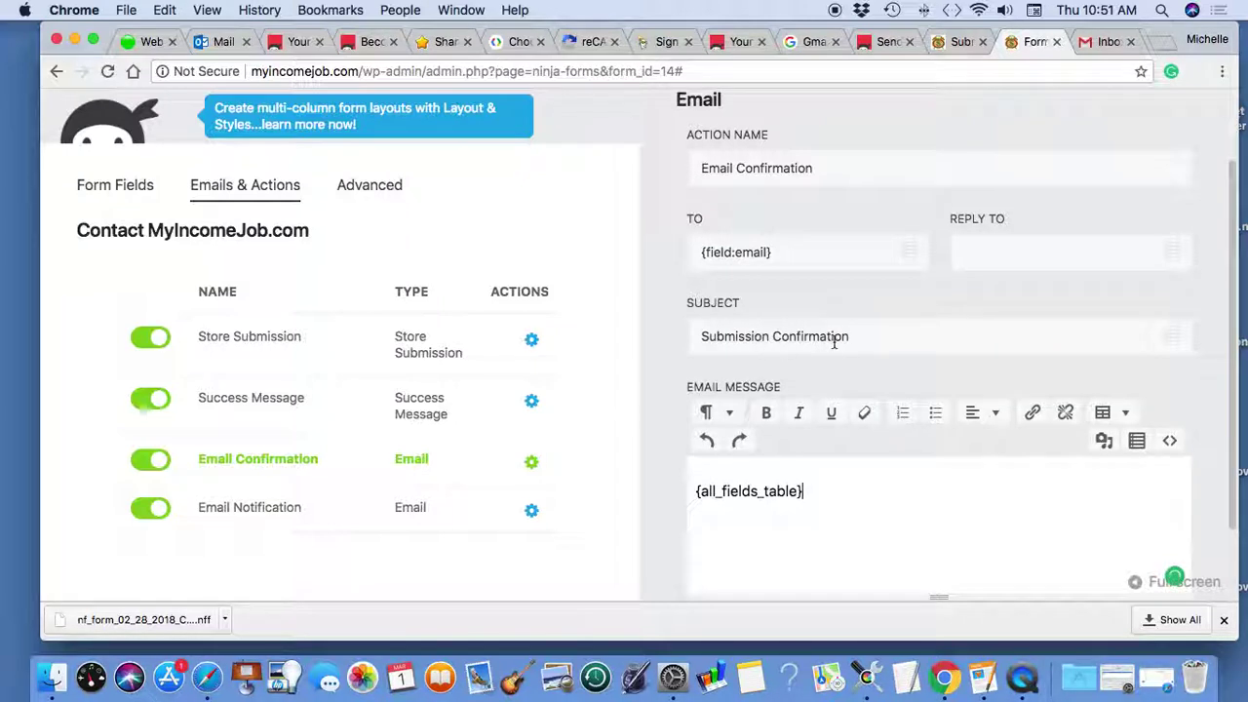
- Open the Email Notification action and check its recipient and the site name in its subject
{"action": "scroll", "coordinate": [834, 344], "scroll_direction": "up", "scroll_amount": 2}
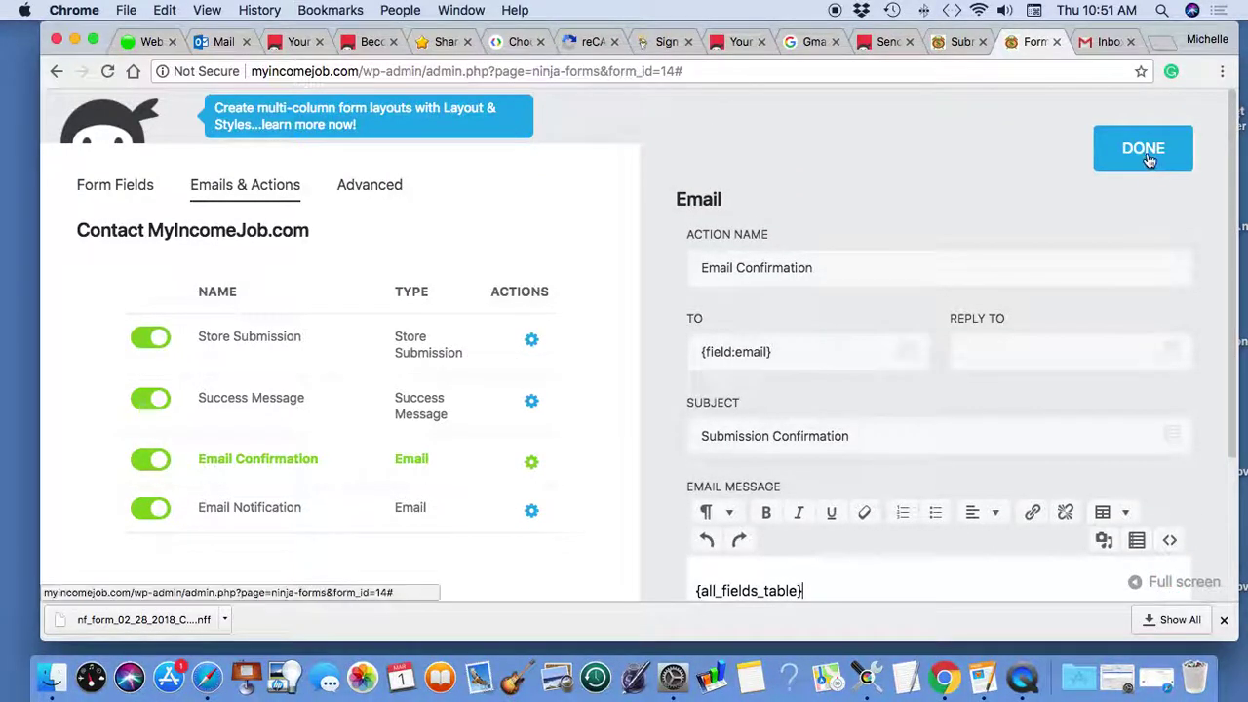
{"action": "left_click", "coordinate": [1148, 156]}
{"action": "left_click", "coordinate": [477, 511]}
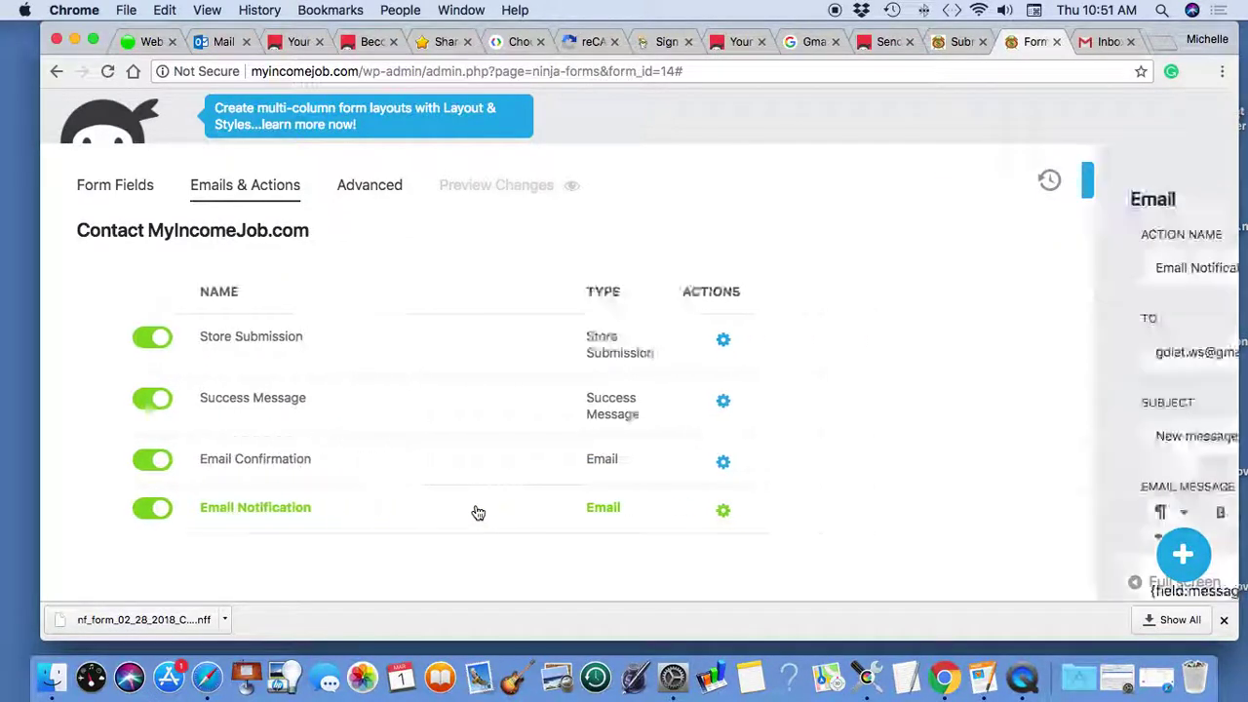
{"action": "scroll", "coordinate": [651, 459], "scroll_direction": "down", "scroll_amount": 3}
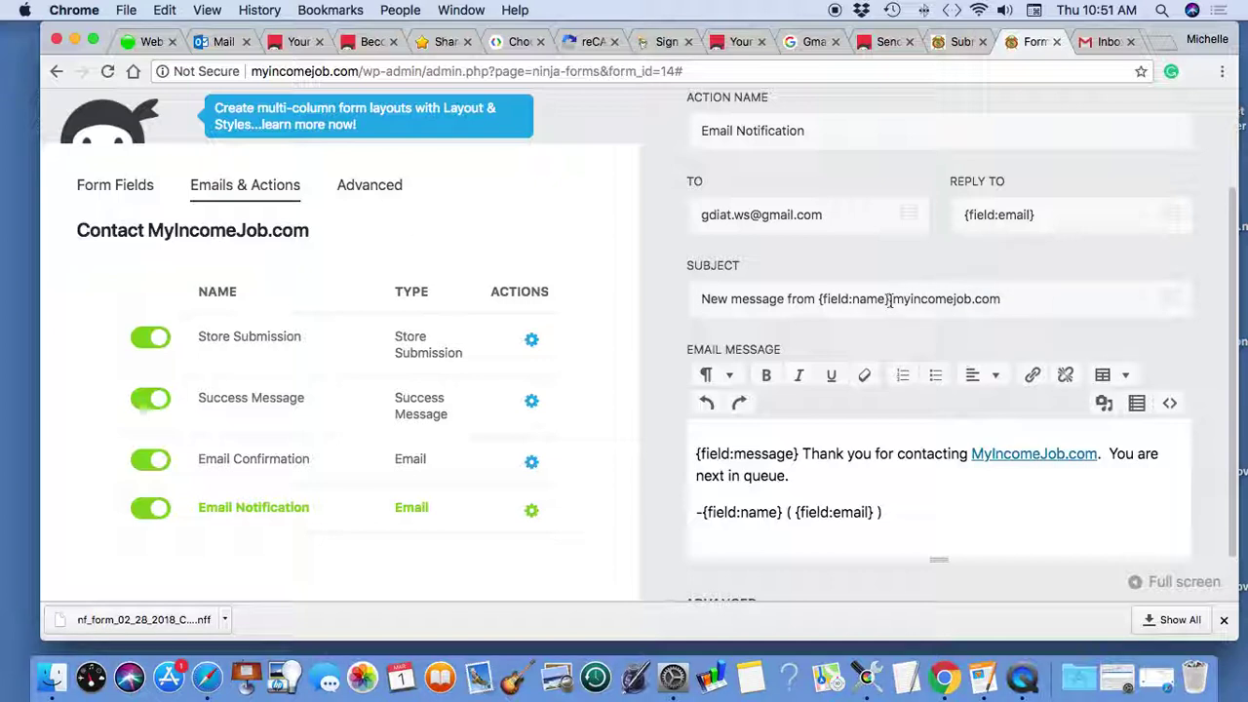
{"action": "left_click_drag", "start_coordinate": [891, 301], "coordinate": [1004, 300]}
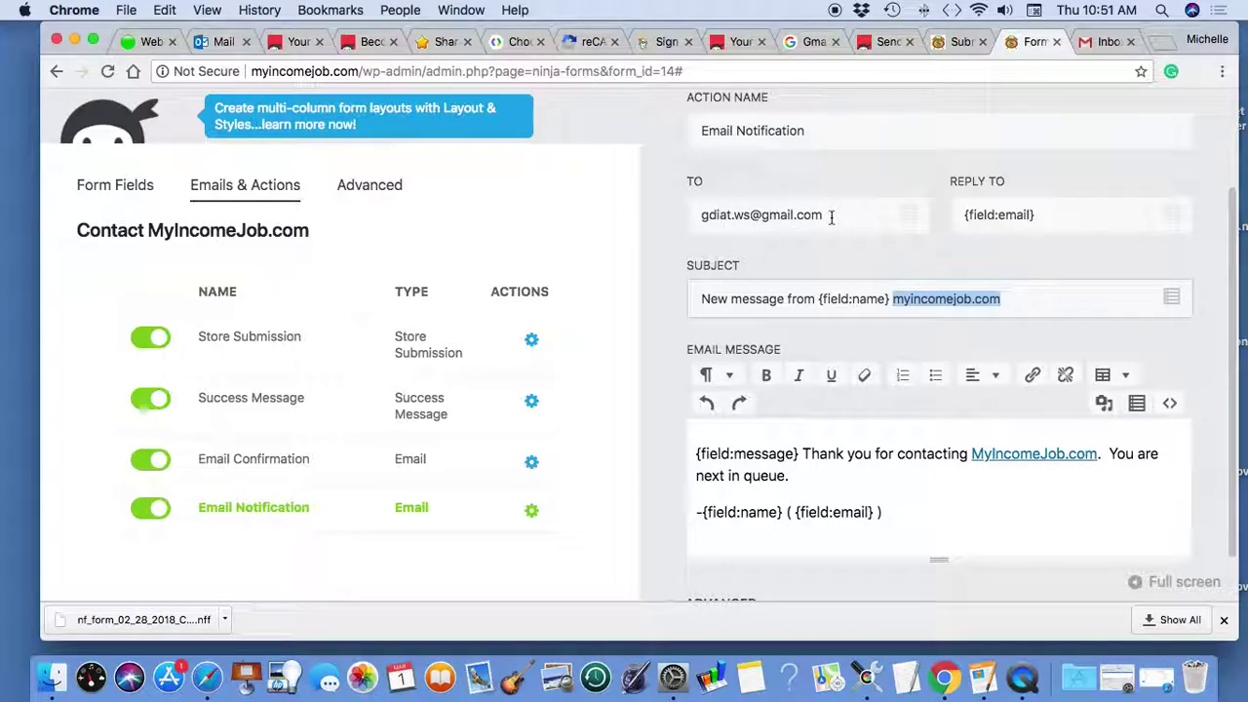
- Check the notification message's thank-you sentence, close the action and publish the form
{"action": "scroll", "coordinate": [864, 354], "scroll_direction": "down", "scroll_amount": 2}
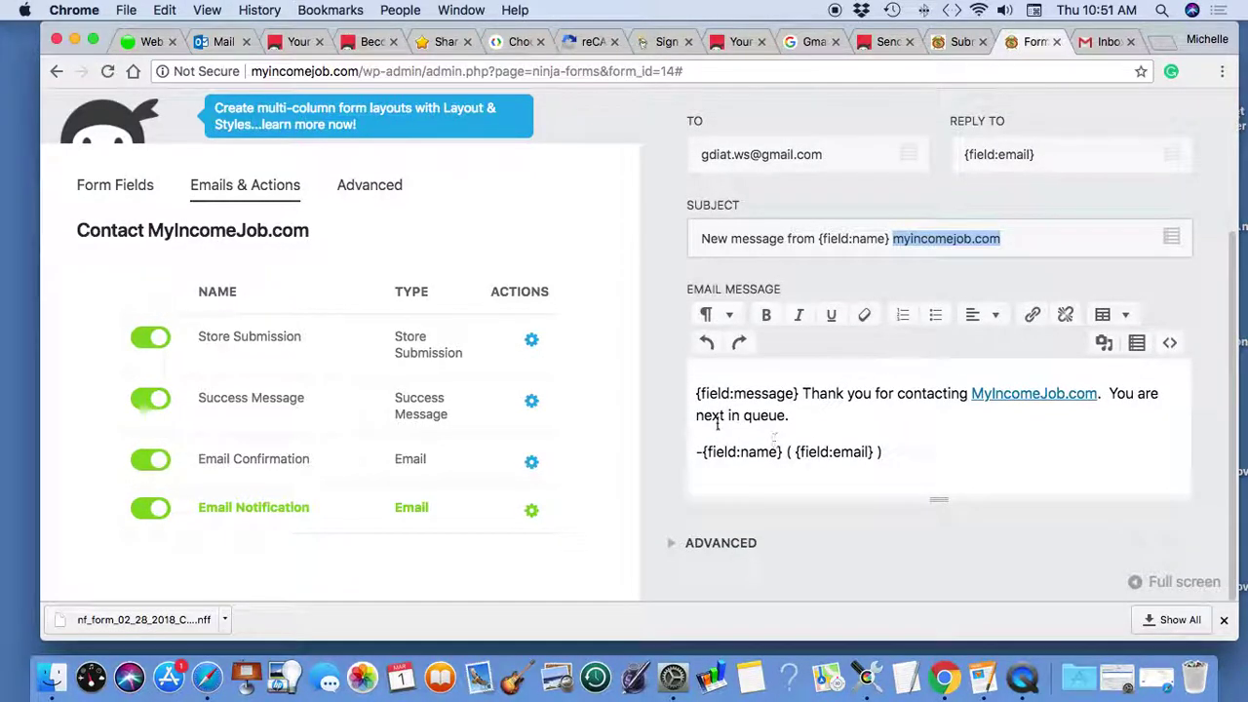
{"action": "scroll", "coordinate": [806, 396], "scroll_direction": "up", "scroll_amount": 2}
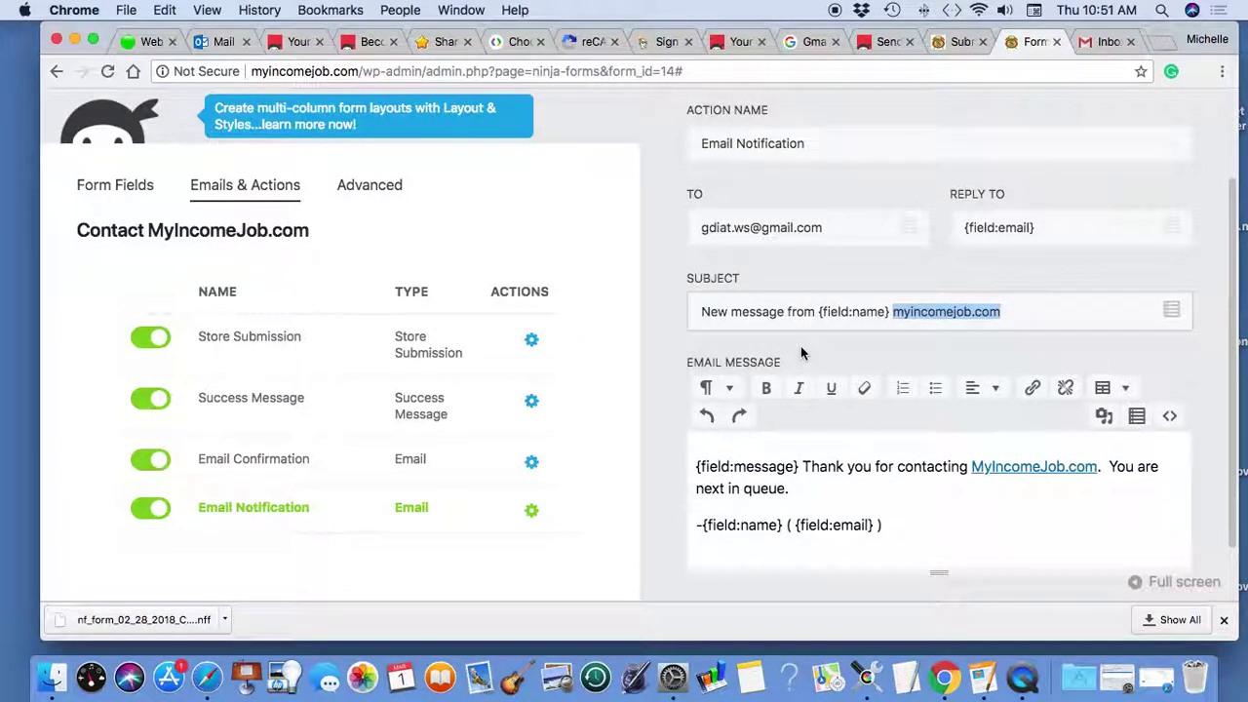
{"action": "scroll", "coordinate": [803, 354], "scroll_direction": "down", "scroll_amount": 2}
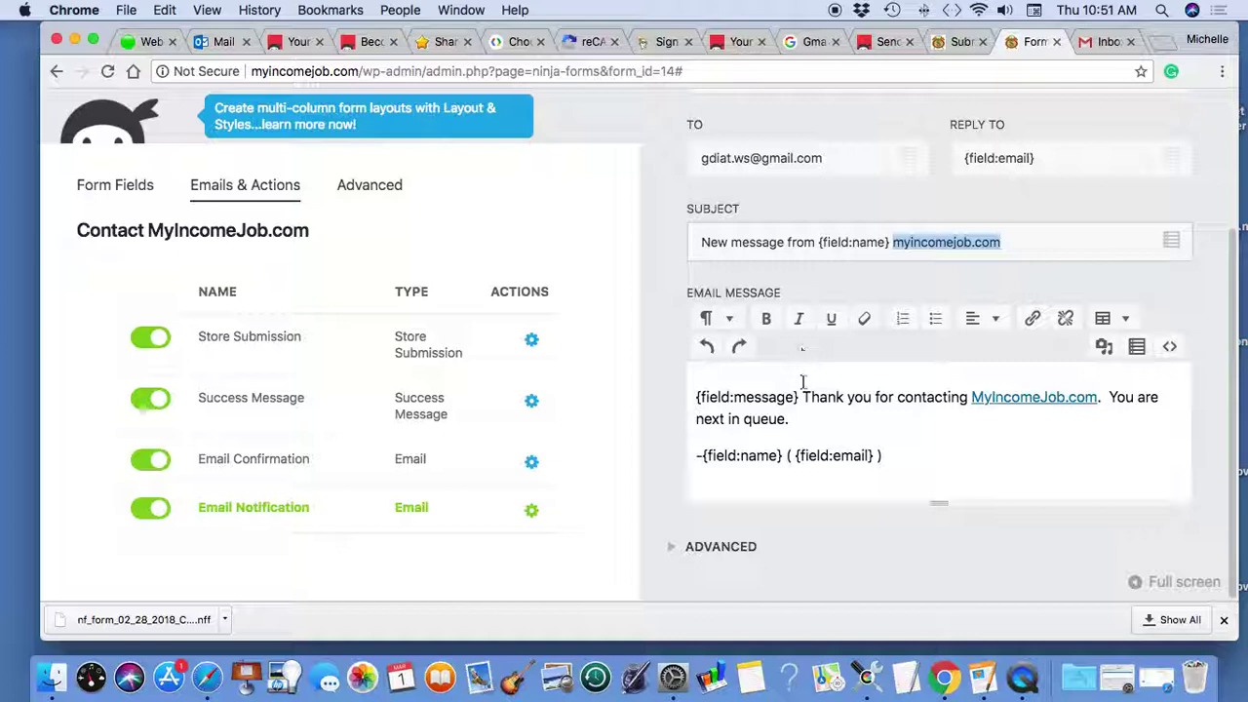
{"action": "left_click_drag", "start_coordinate": [806, 402], "coordinate": [853, 421]}
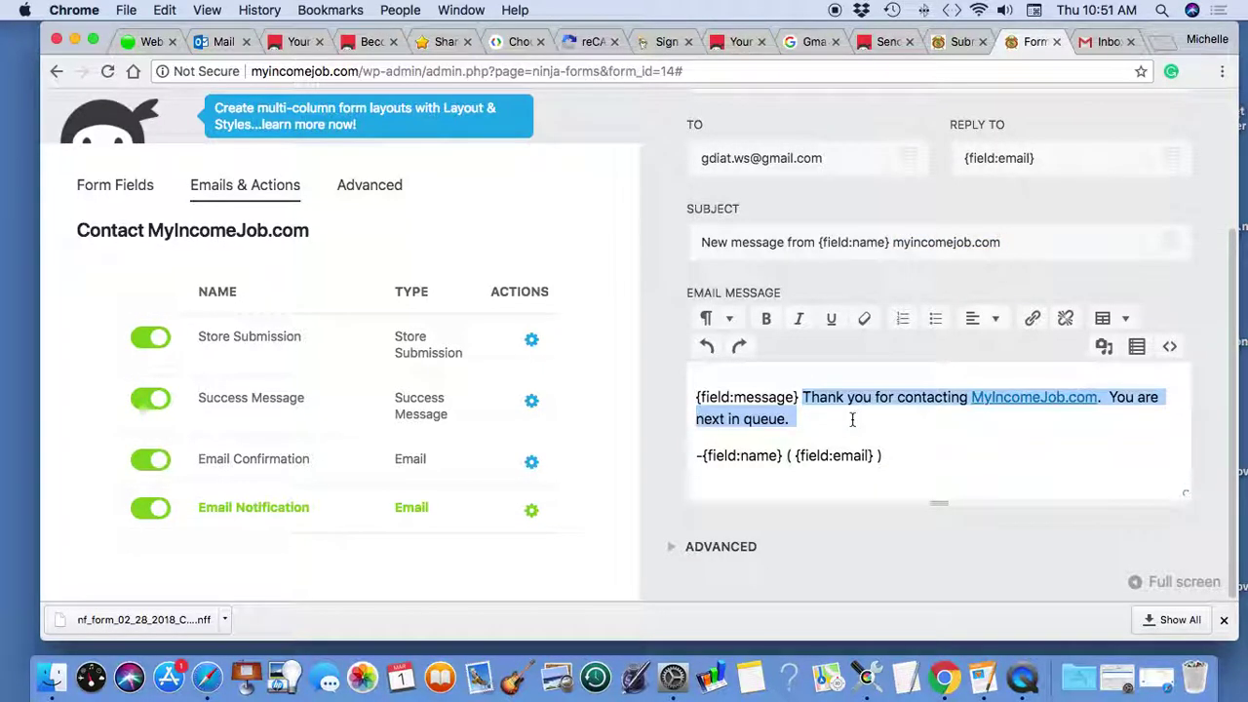
{"action": "left_click", "coordinate": [852, 420]}
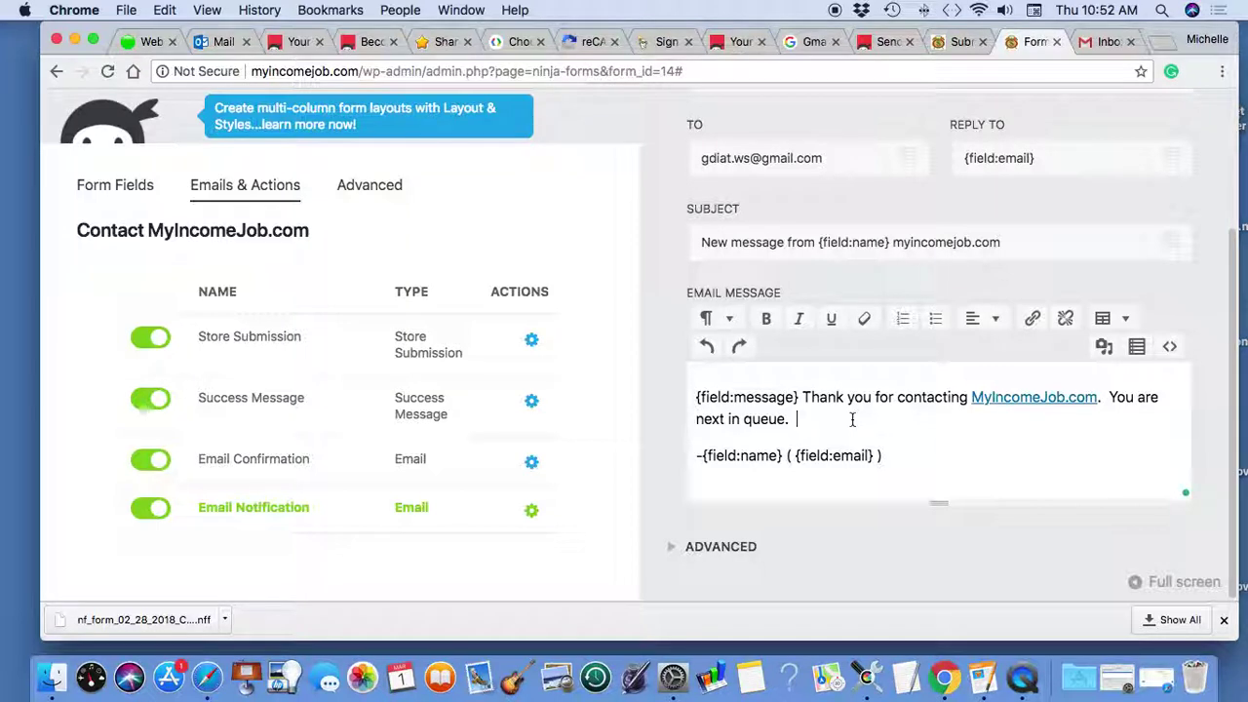
{"action": "scroll", "coordinate": [852, 419], "scroll_direction": "down", "scroll_amount": 1}
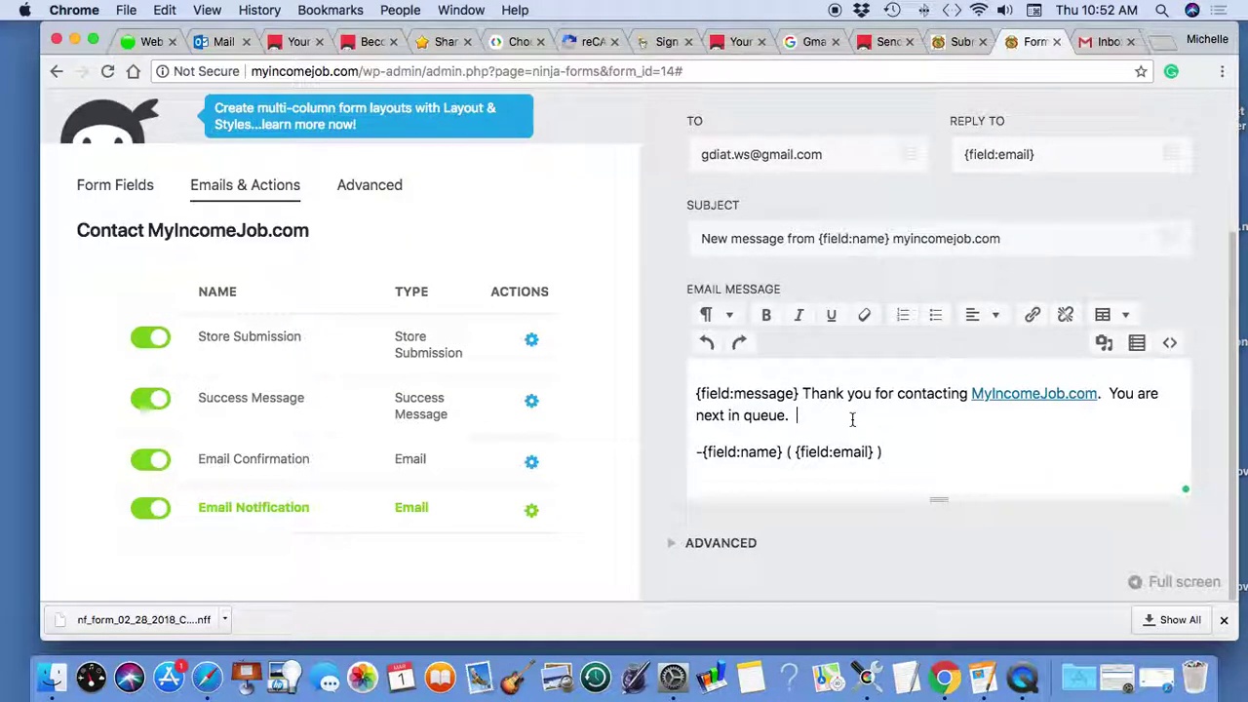
{"action": "scroll", "coordinate": [853, 419], "scroll_direction": "up", "scroll_amount": 5}
{"action": "left_click", "coordinate": [1136, 151]}
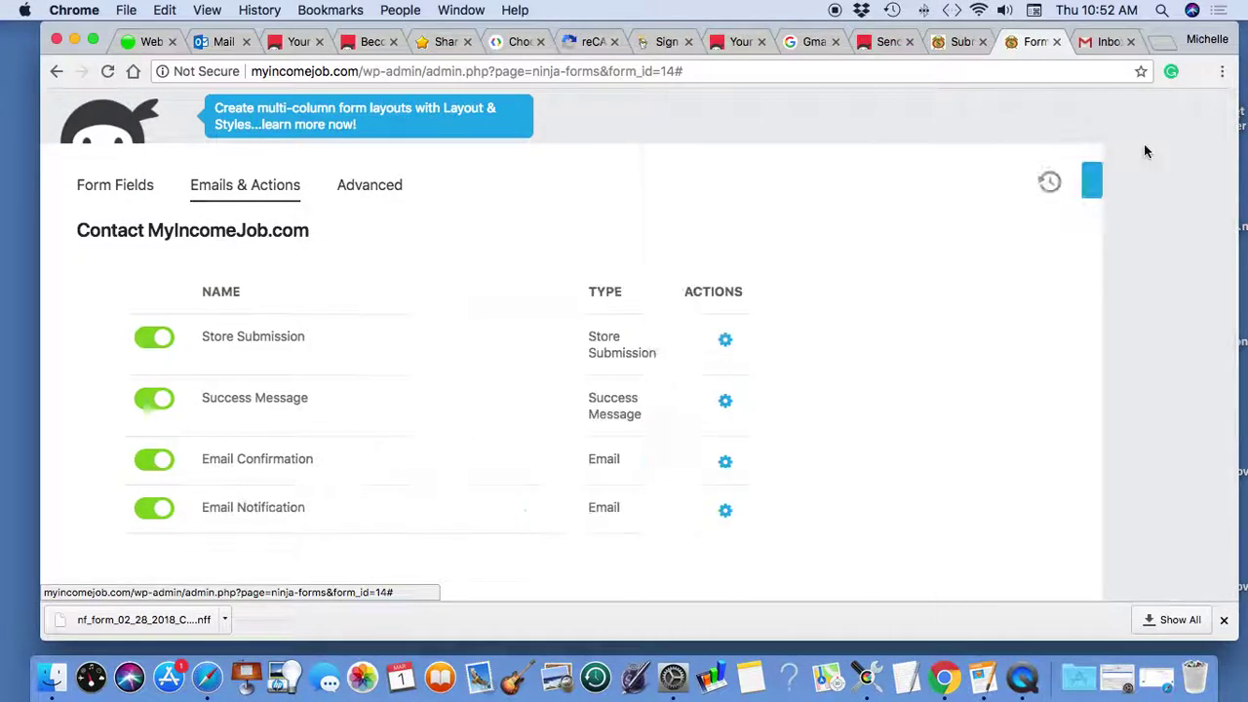
{"action": "left_click", "coordinate": [1137, 183]}
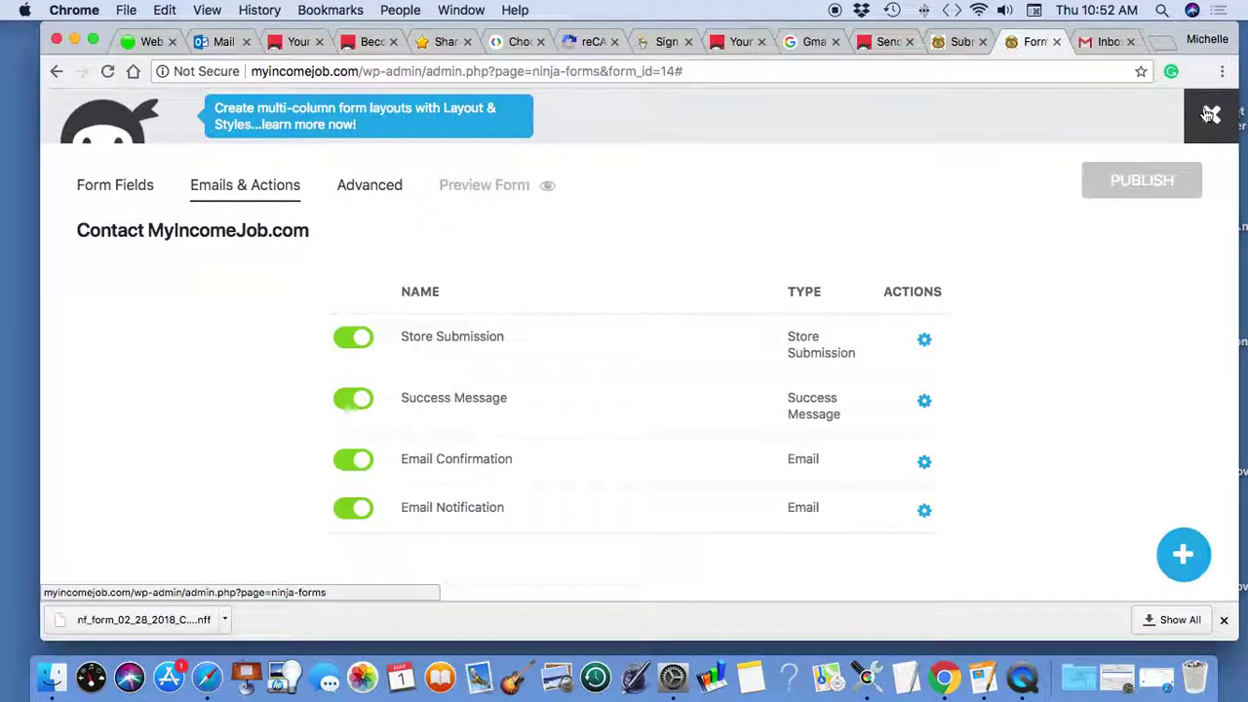
- Close the form builder and reload the live Register and Sign In page in Safari to check the updated form
{"action": "left_click", "coordinate": [1212, 115]}
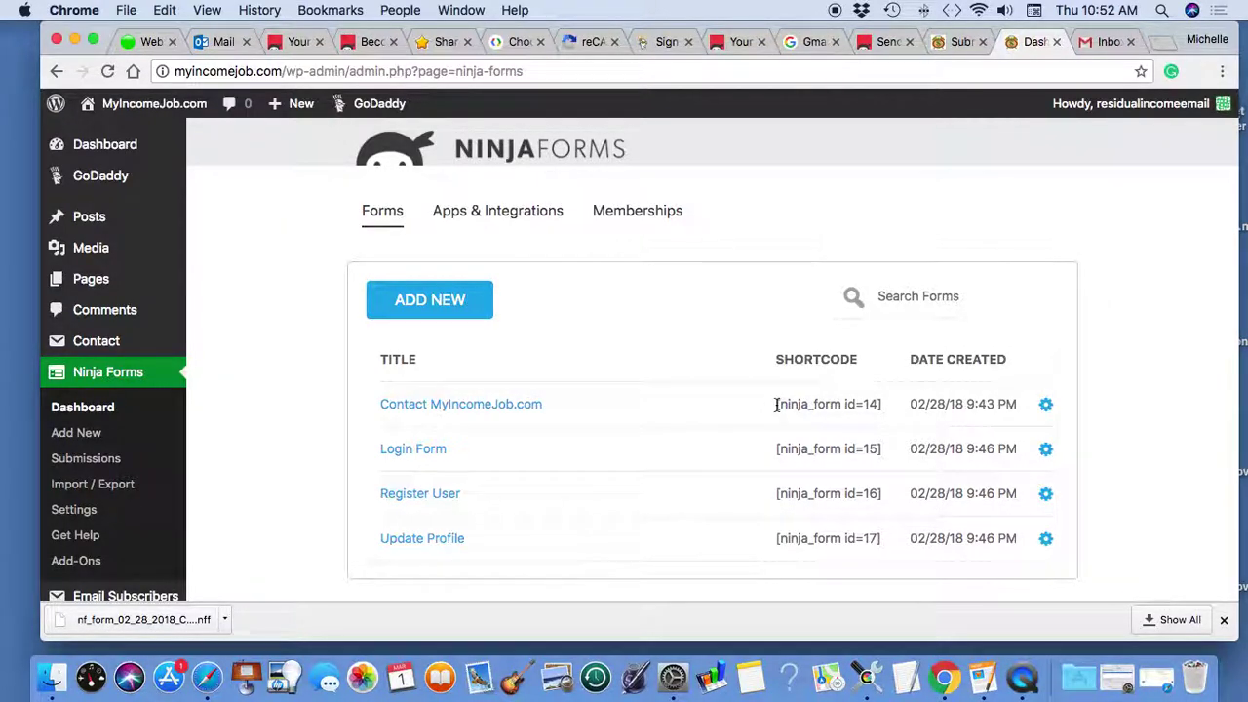
{"action": "left_click", "coordinate": [1118, 678]}
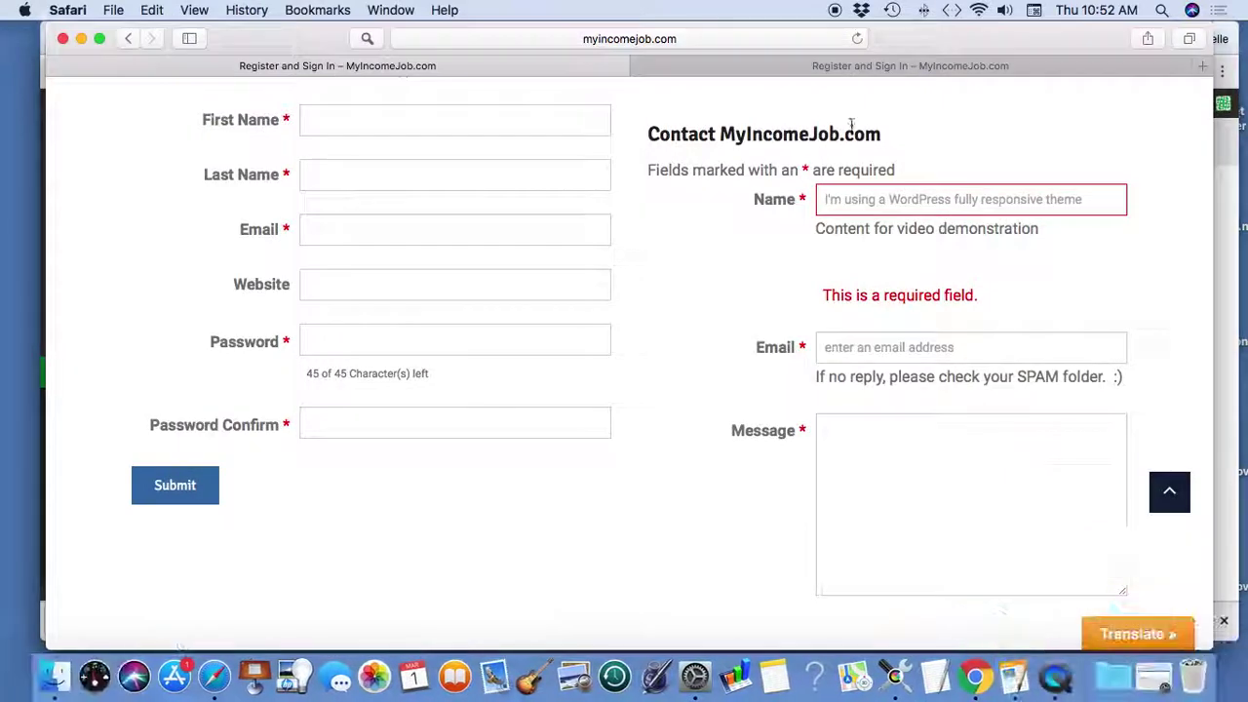
{"action": "left_click", "coordinate": [857, 40]}
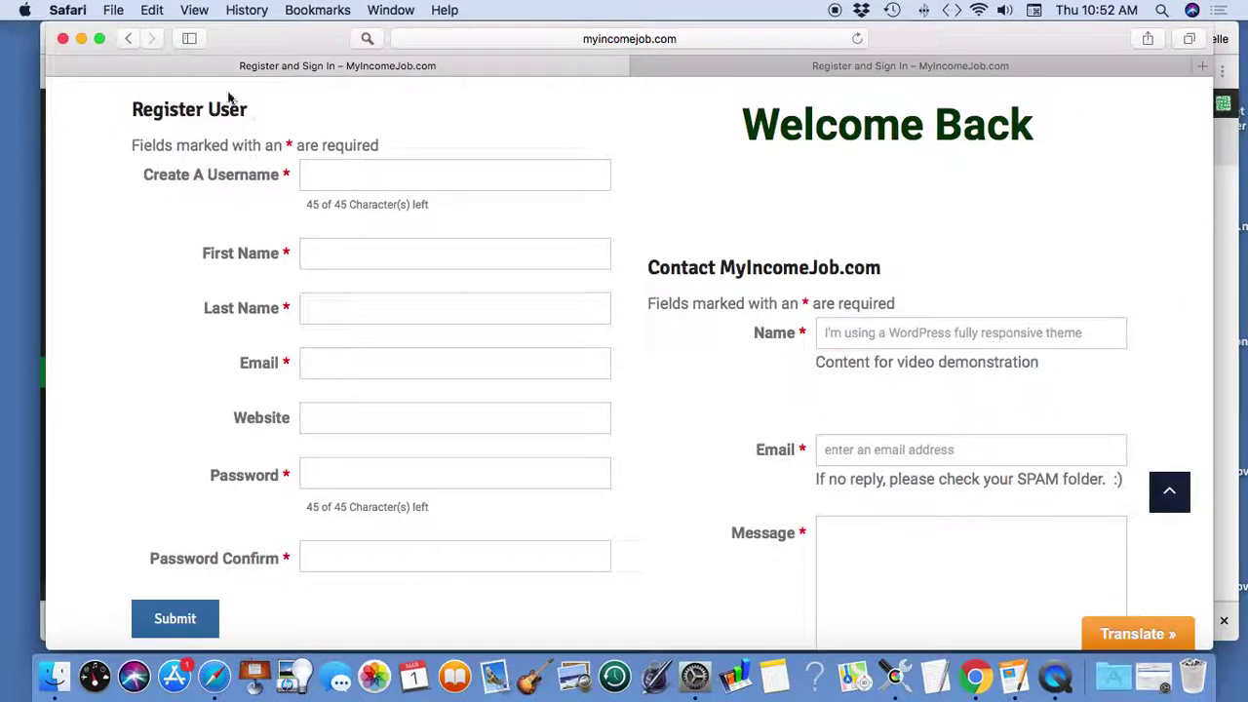
{"action": "left_click", "coordinate": [81, 39]}
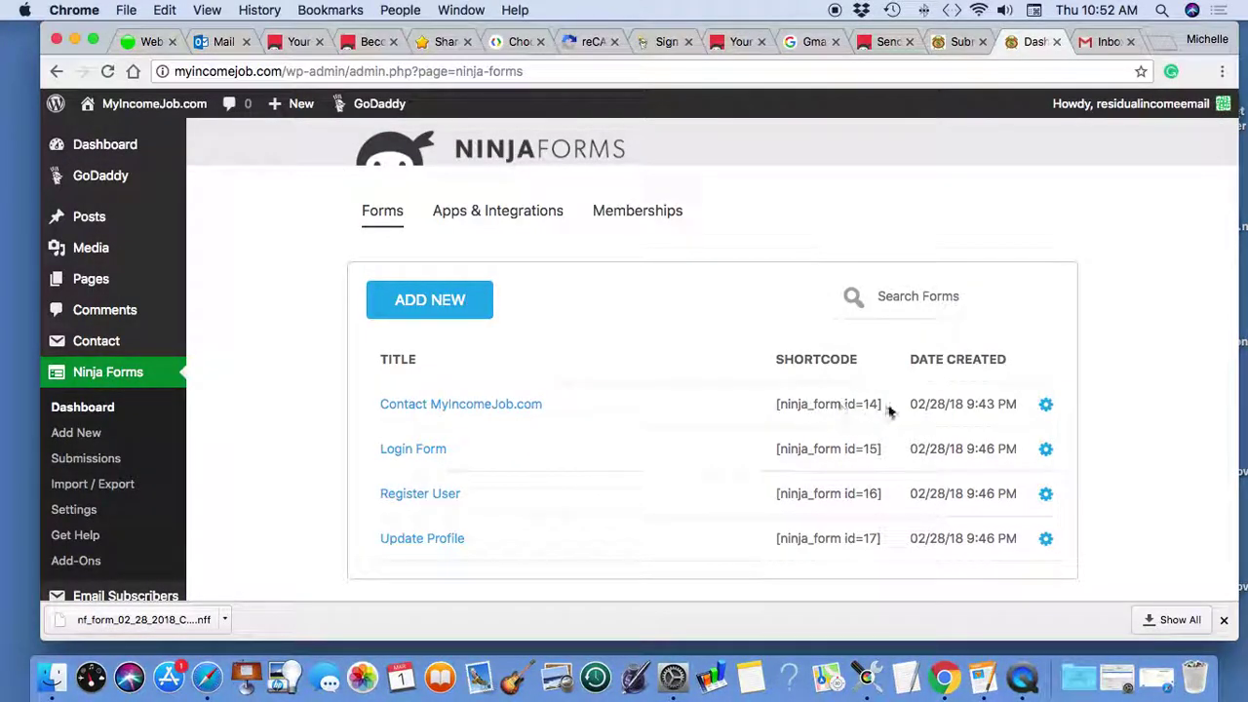
- Copy the [ninja_form id=14] shortcode from the forms list and go to the Pages list
{"action": "left_click_drag", "start_coordinate": [880, 404], "coordinate": [776, 404]}
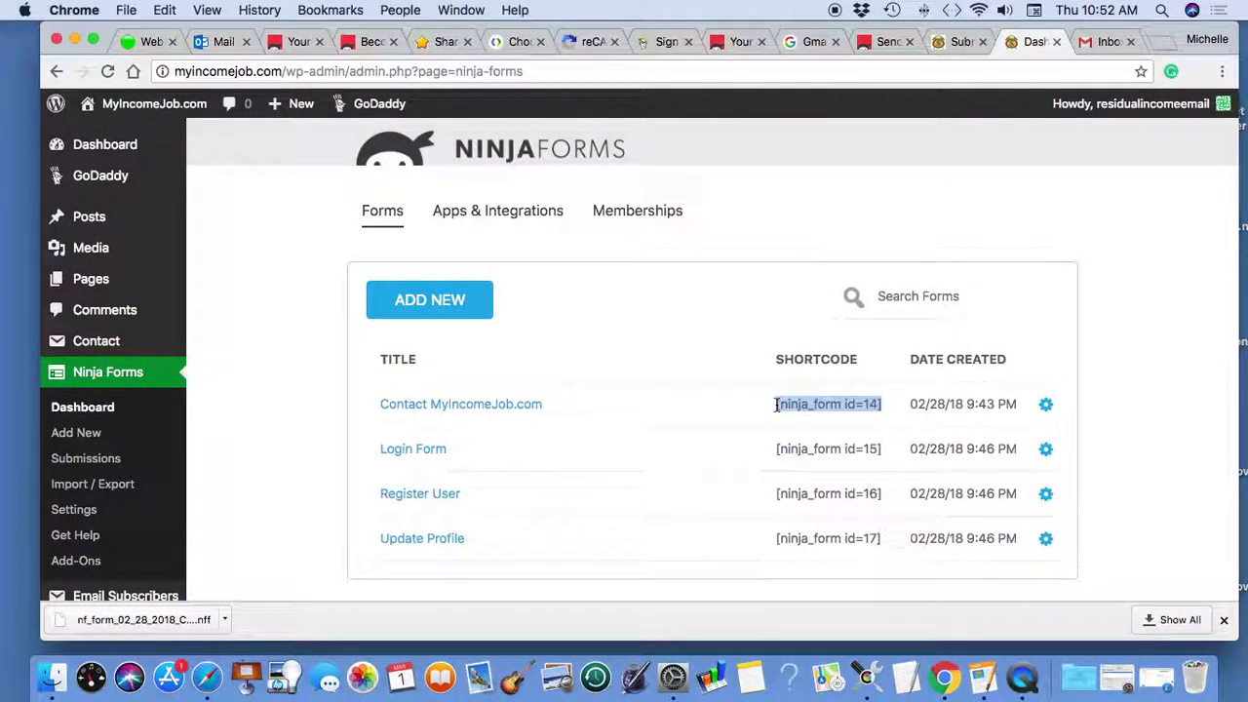
{"action": "right_click", "coordinate": [792, 404]}
{"action": "left_click", "coordinate": [828, 445]}
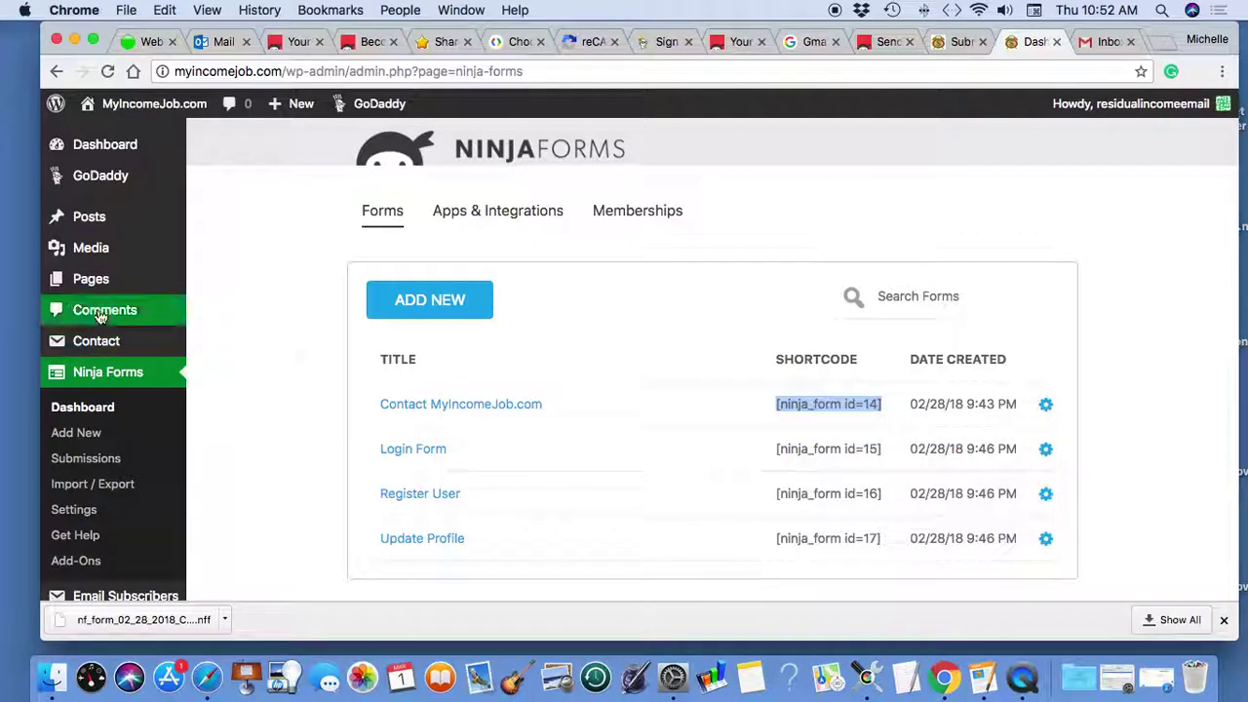
{"action": "mouse_move", "coordinate": [84, 281]}
{"action": "left_click", "coordinate": [213, 283]}
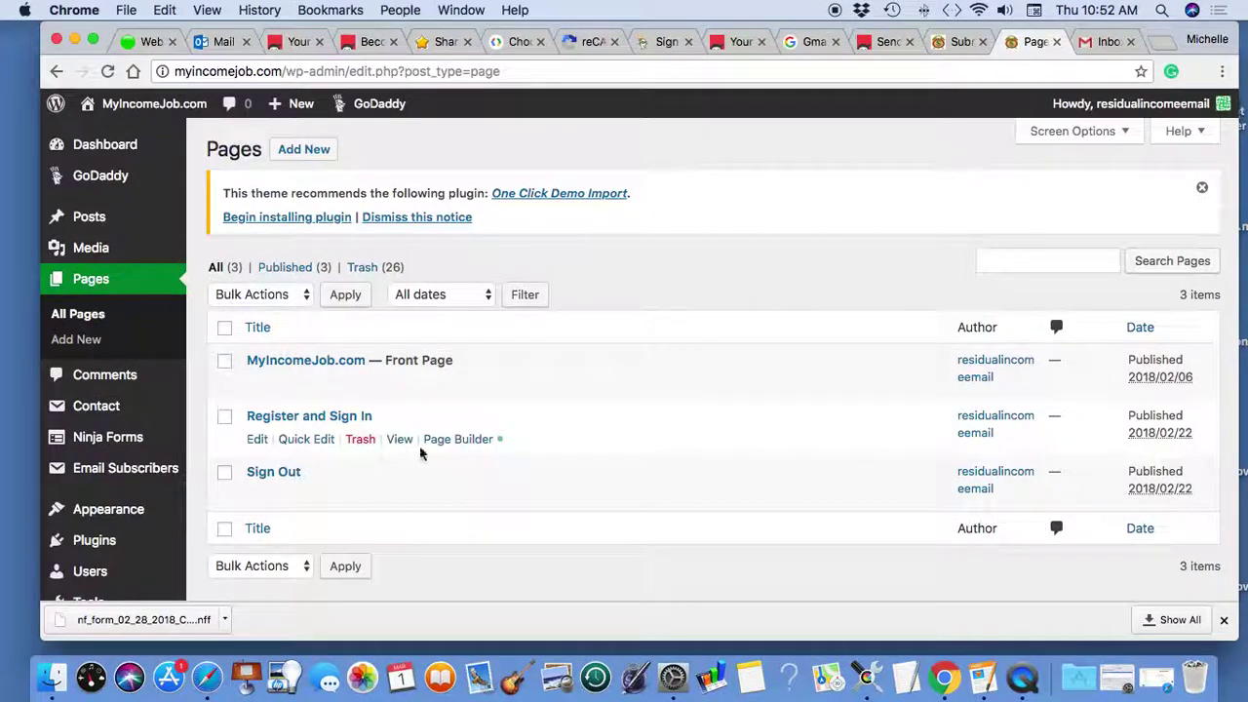
- Delete the old contact form module from Register and Sign In in Beaver Builder
{"action": "left_click", "coordinate": [451, 440]}
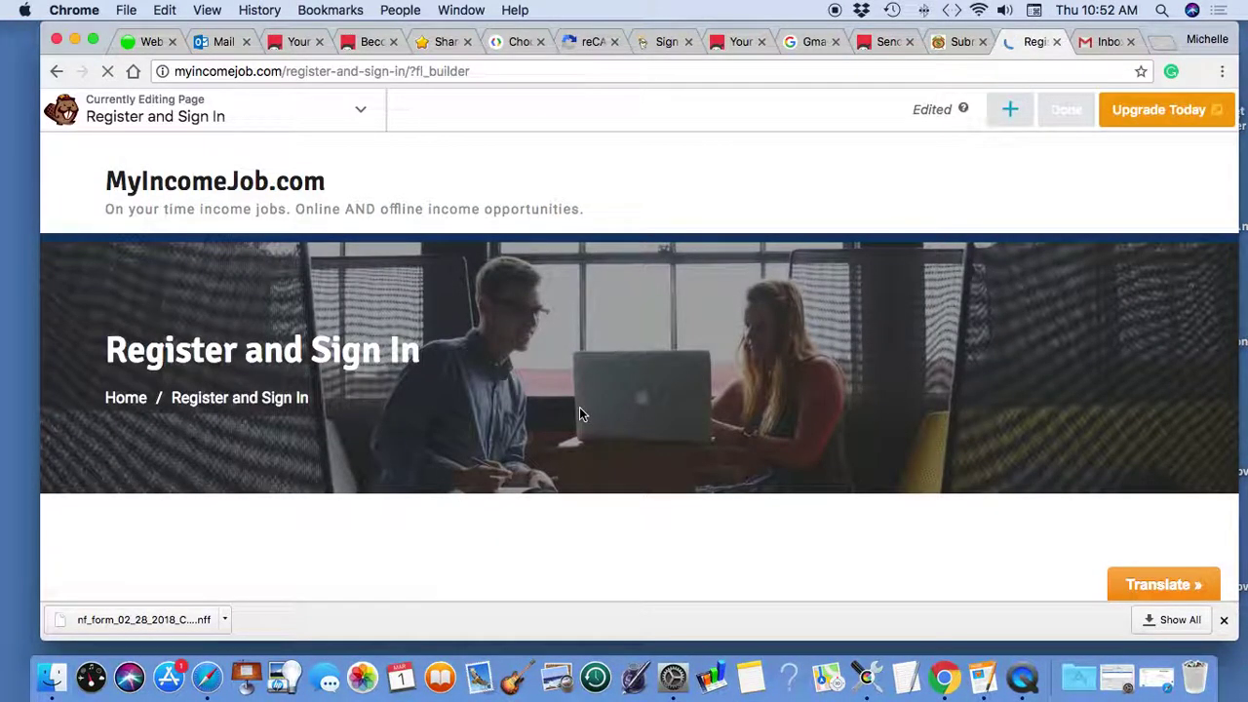
{"action": "scroll", "coordinate": [882, 346], "scroll_direction": "down", "scroll_amount": 10}
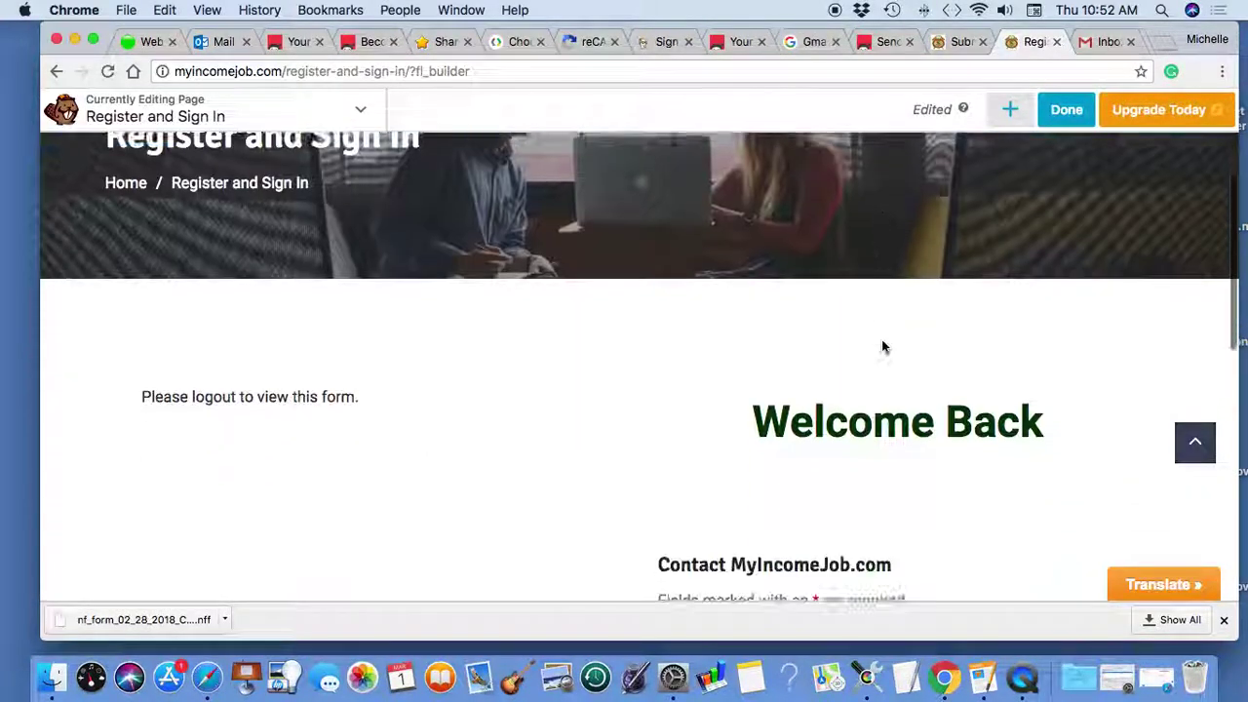
{"action": "scroll", "coordinate": [882, 346], "scroll_direction": "down", "scroll_amount": 1}
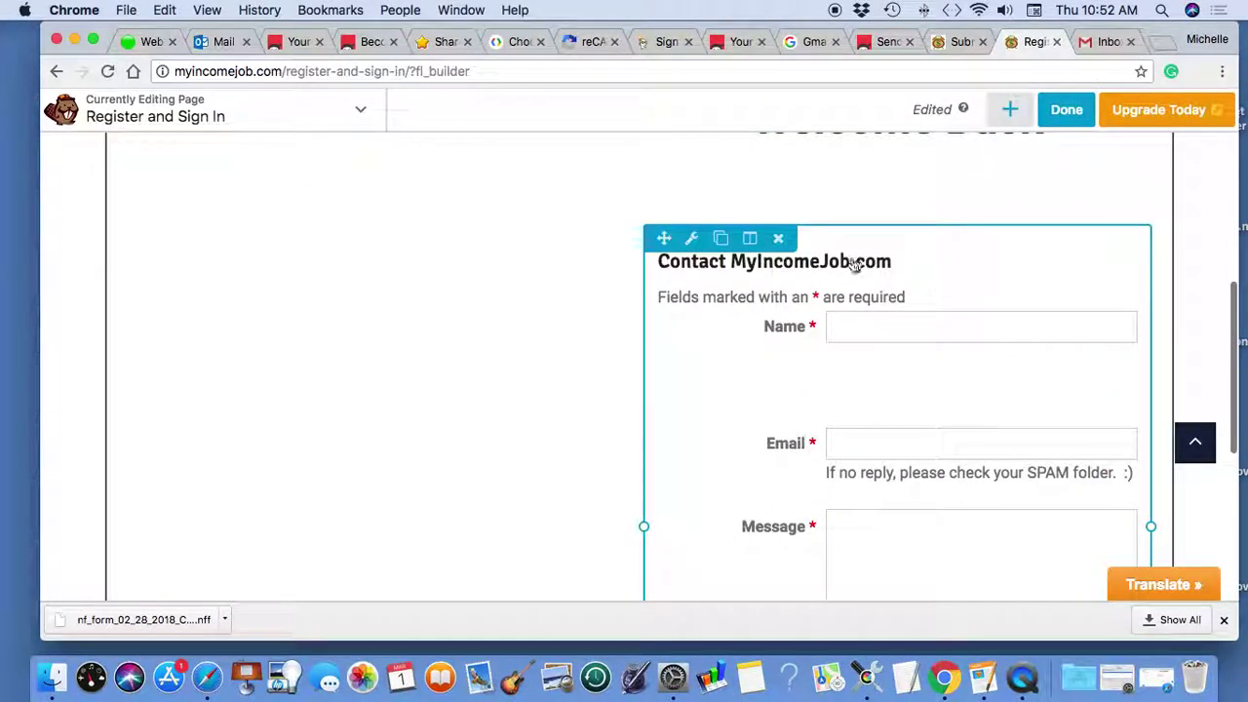
{"action": "left_click", "coordinate": [778, 239]}
{"action": "left_click", "coordinate": [805, 185]}
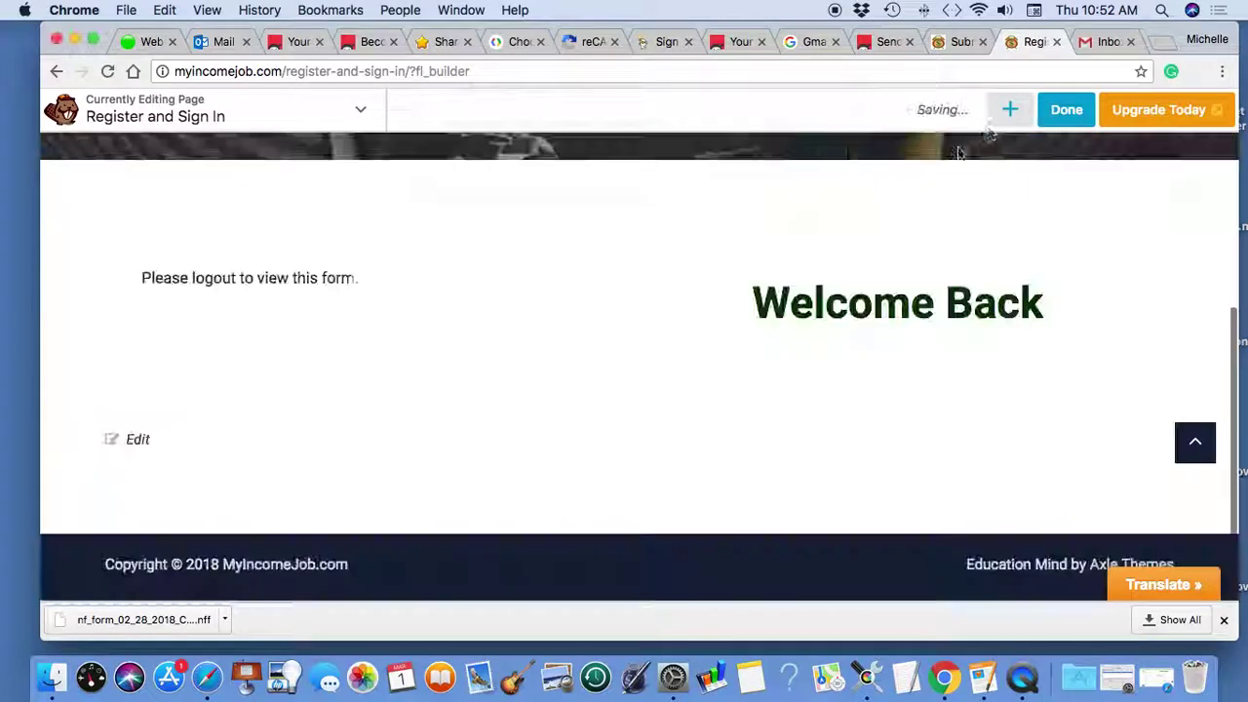
- Add a Text Editor module containing [ninja_form id=14], save it, and publish the page
{"action": "left_click", "coordinate": [1009, 113]}
{"action": "left_click_drag", "start_coordinate": [953, 371], "coordinate": [798, 441]}
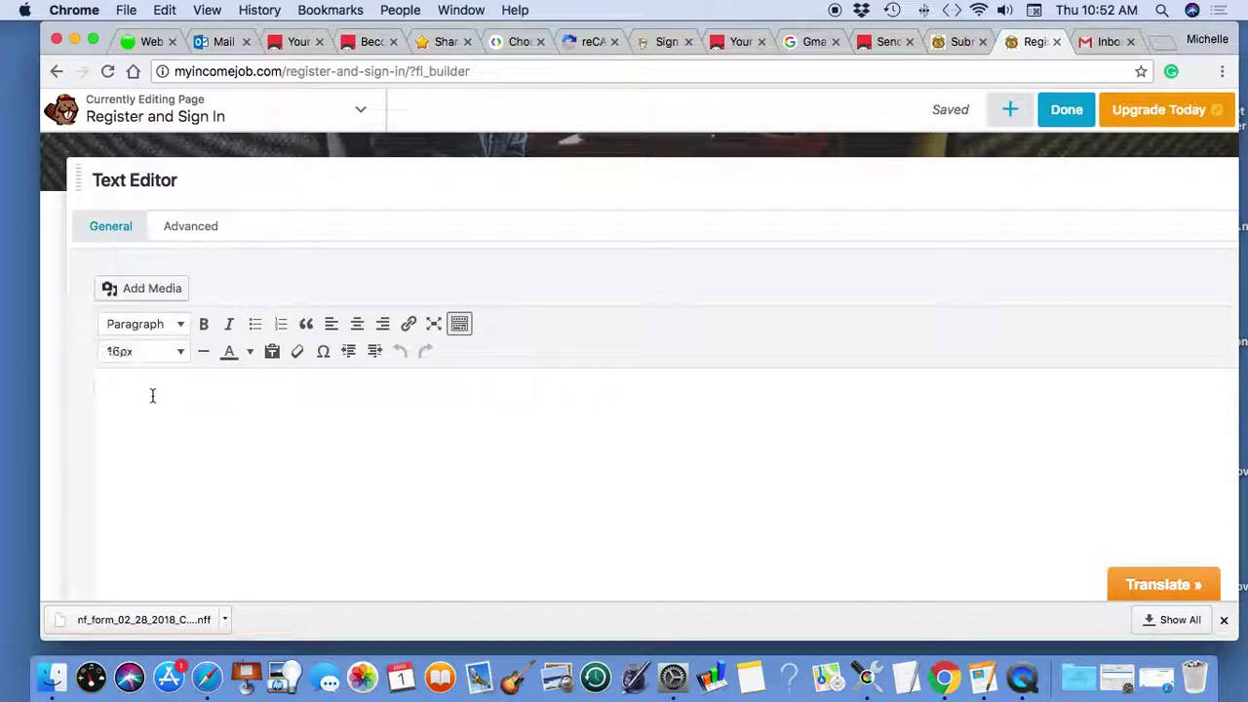
{"action": "key", "text": "super+v"}
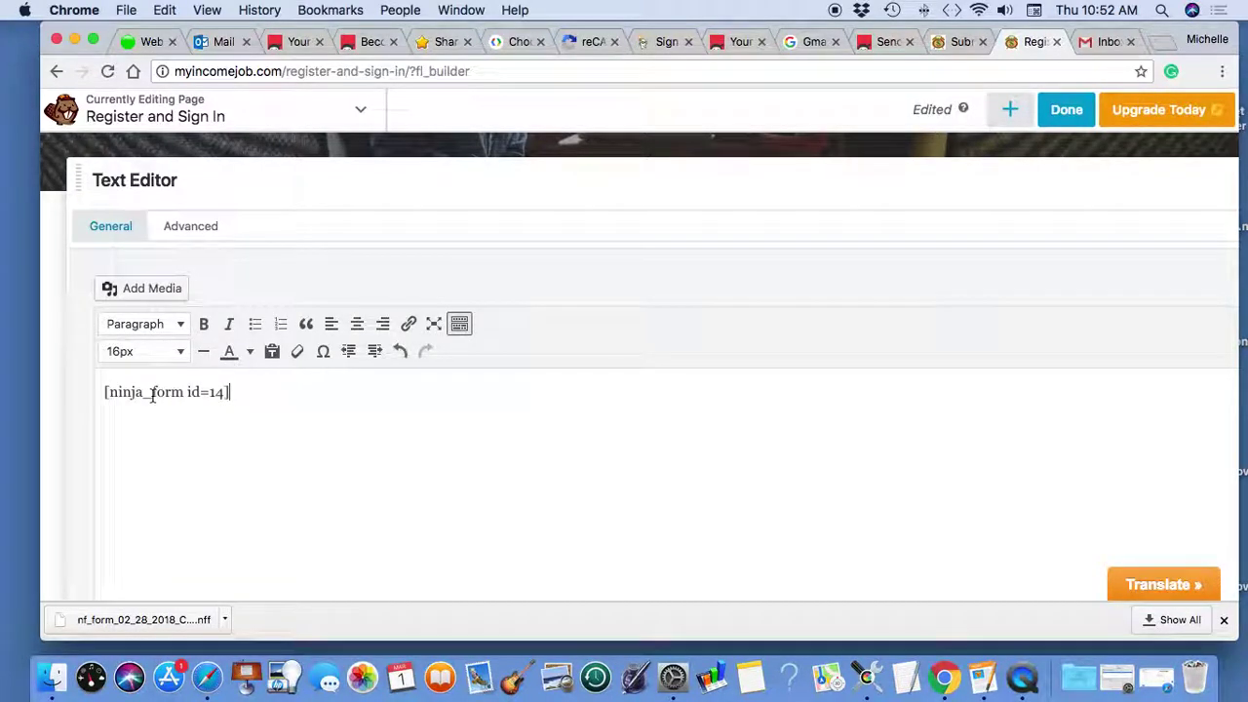
{"action": "scroll", "coordinate": [1050, 410], "scroll_direction": "down", "scroll_amount": 5}
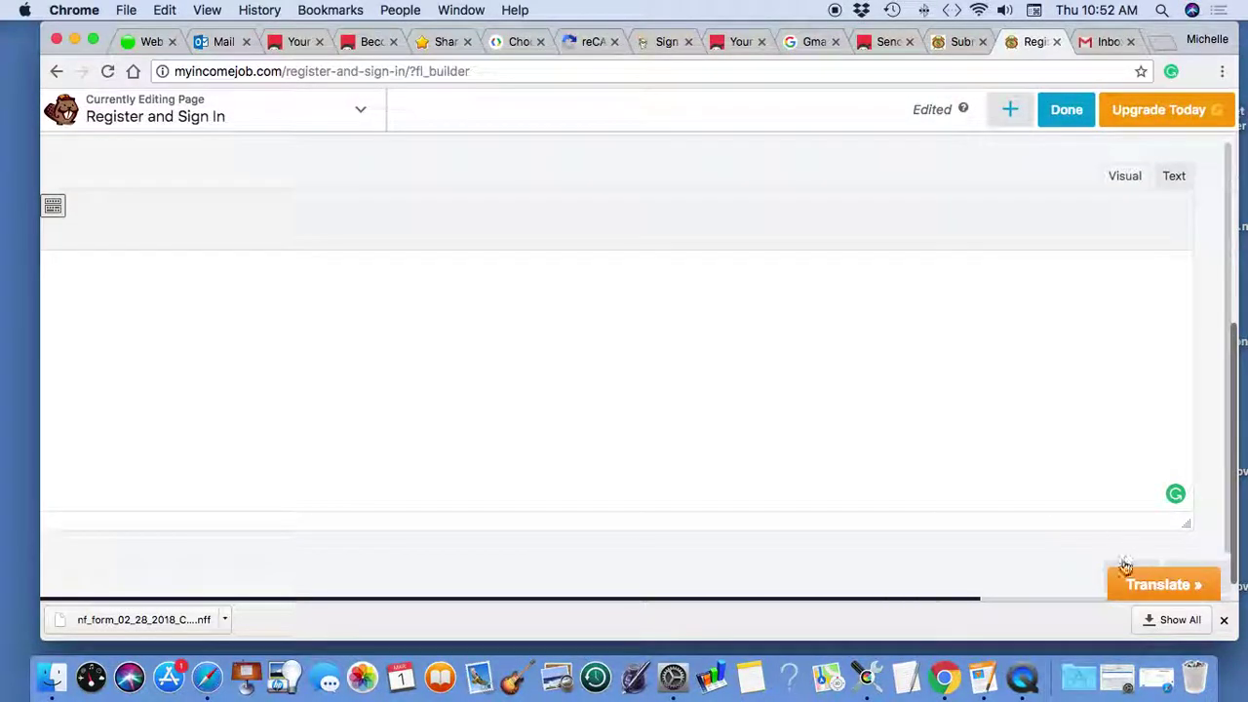
{"action": "left_click", "coordinate": [1123, 571]}
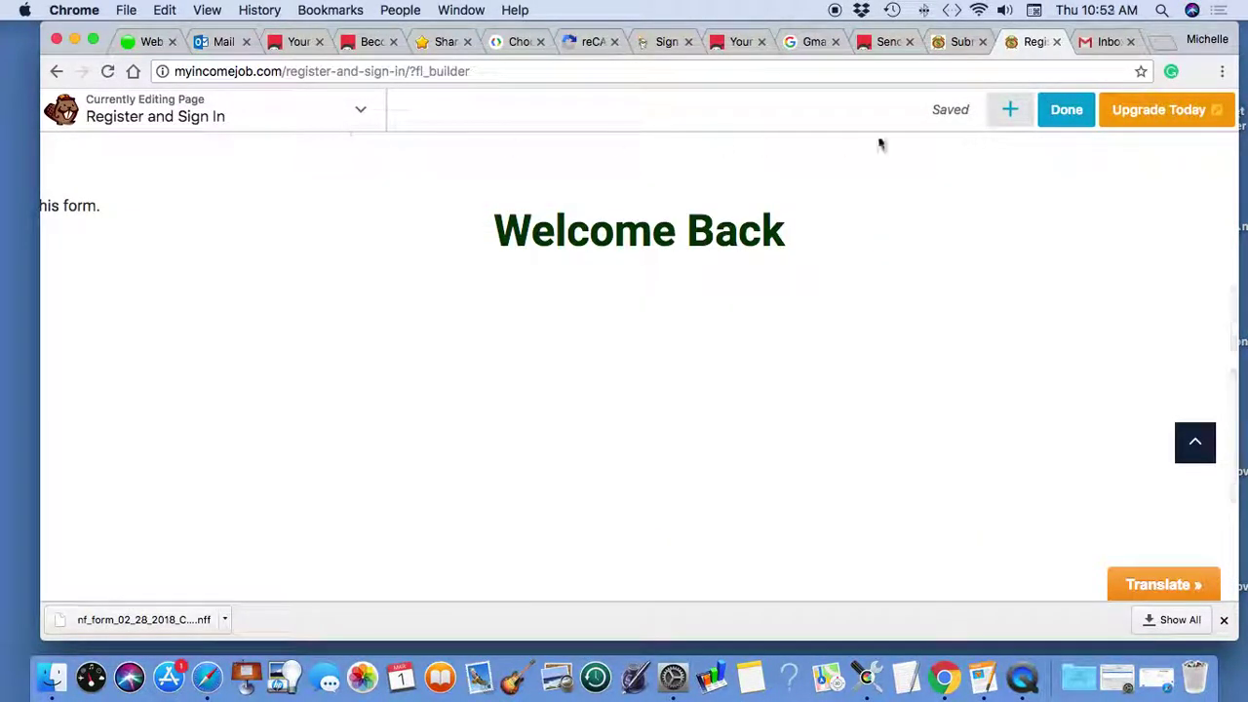
{"action": "left_click", "coordinate": [1067, 109]}
{"action": "left_click", "coordinate": [1118, 110]}
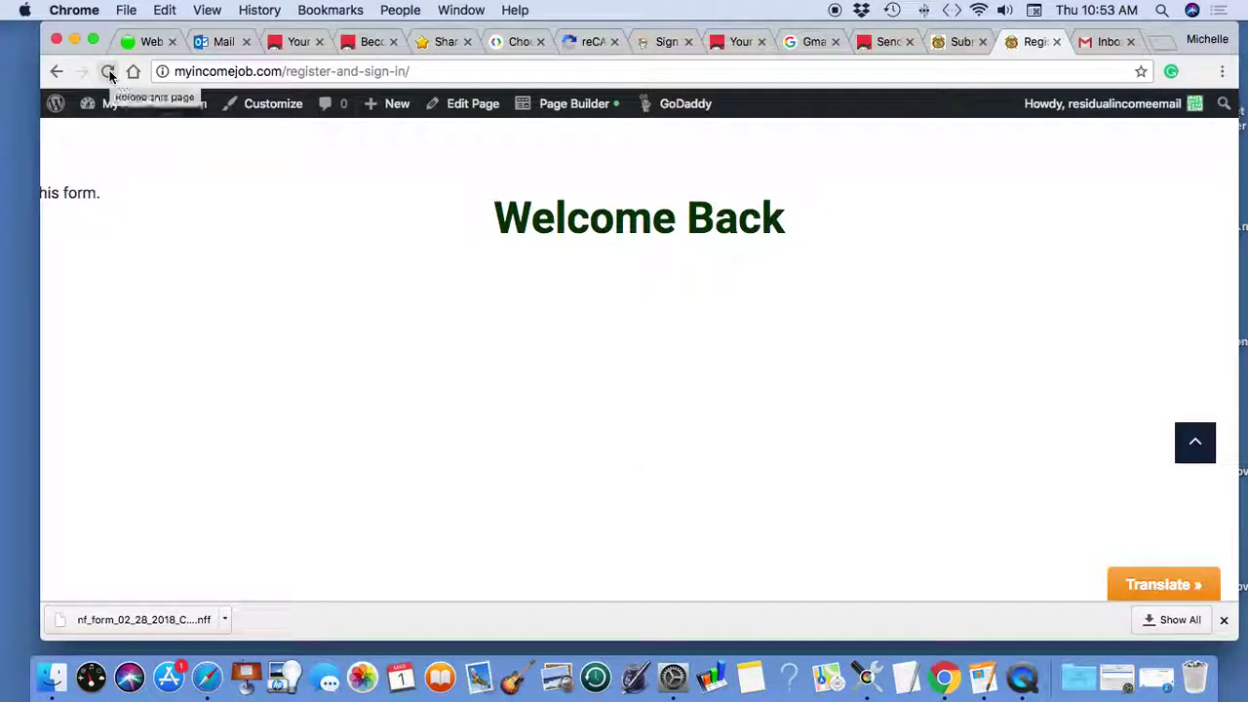
- Reload the logged-out Register and Sign In page in Safari to view the contact form, then return to Gmail
{"action": "left_click", "coordinate": [107, 73]}
{"action": "left_click", "coordinate": [1156, 670]}
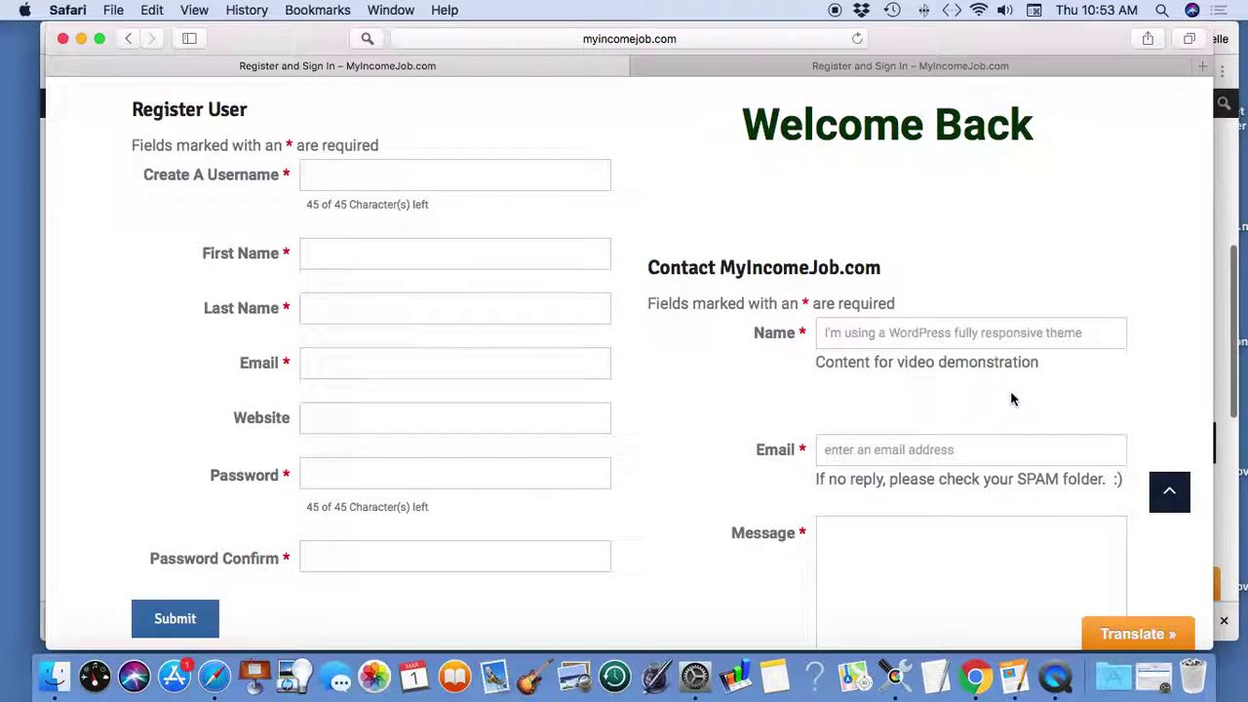
{"action": "scroll", "coordinate": [910, 164], "scroll_direction": "down", "scroll_amount": 3}
{"action": "left_click", "coordinate": [857, 38]}
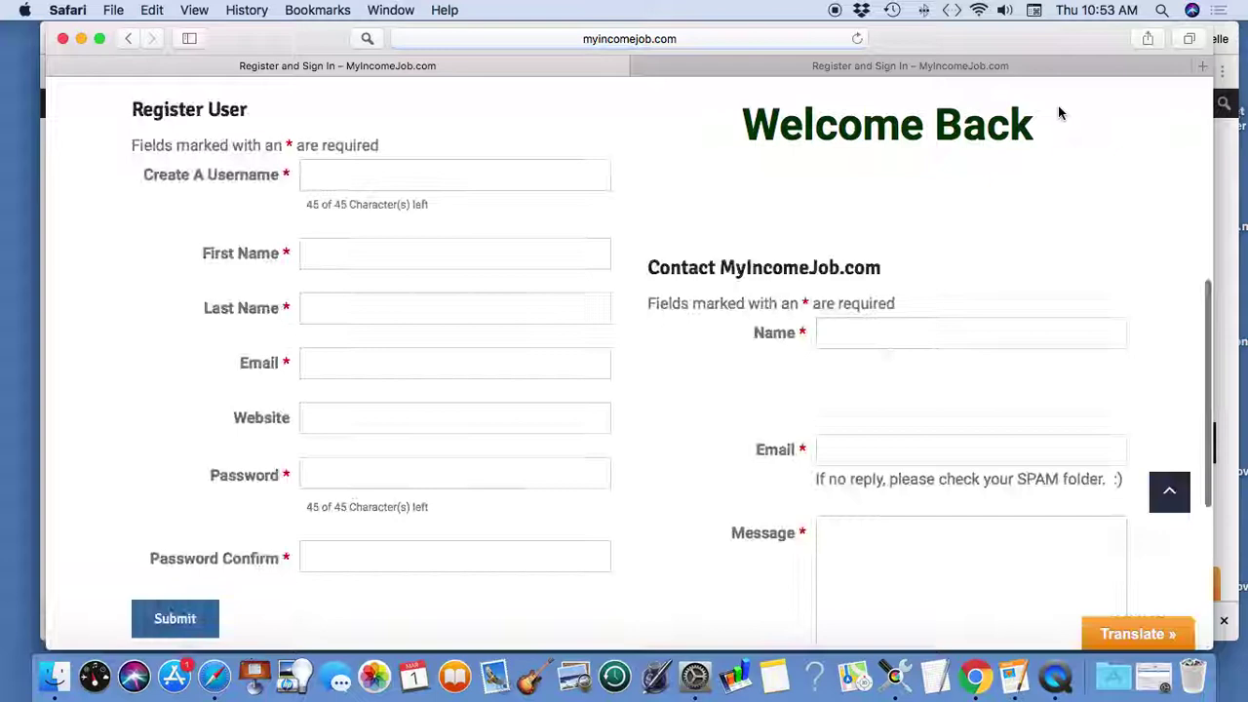
{"action": "scroll", "coordinate": [1149, 256], "scroll_direction": "down", "scroll_amount": 5}
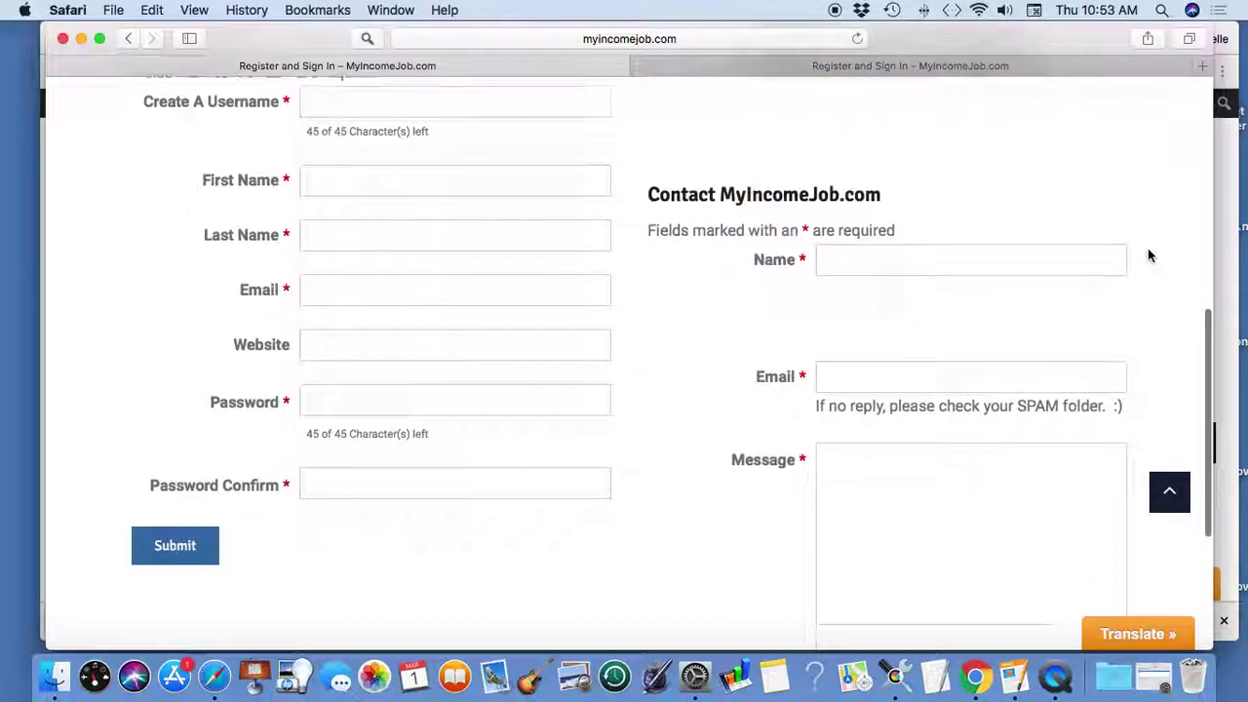
{"action": "scroll", "coordinate": [1149, 255], "scroll_direction": "up", "scroll_amount": 3}
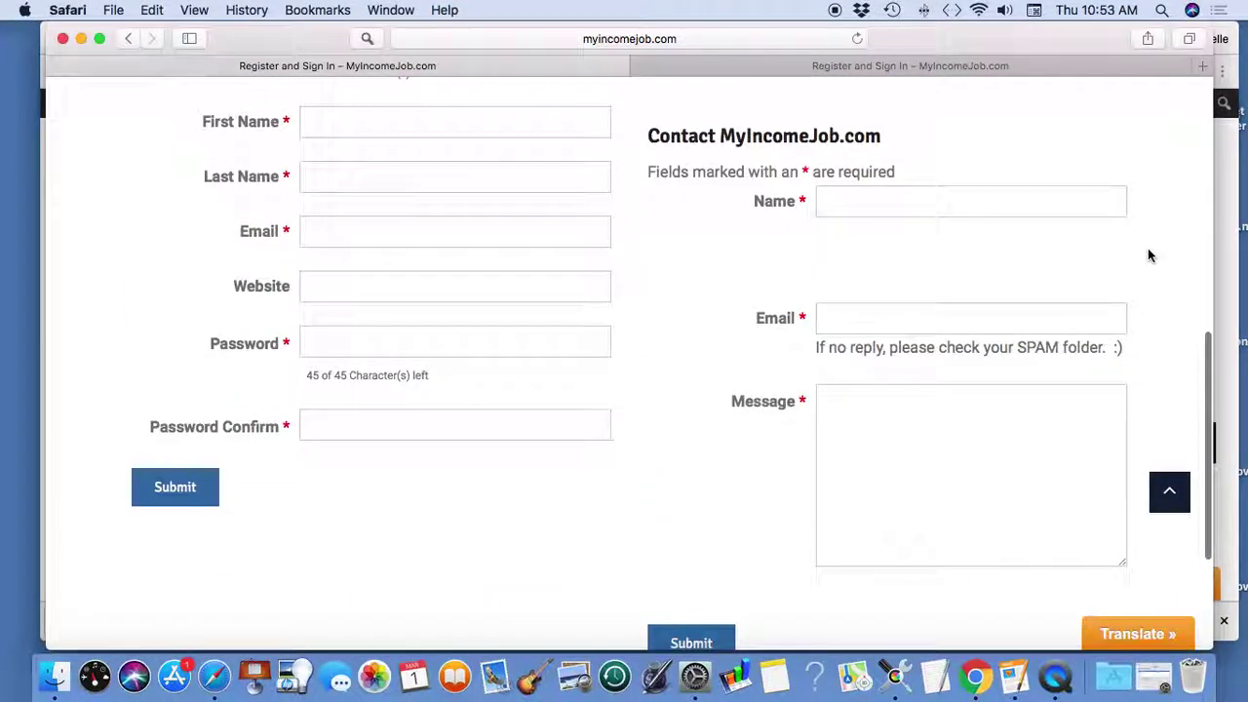
{"action": "left_click", "coordinate": [80, 38]}
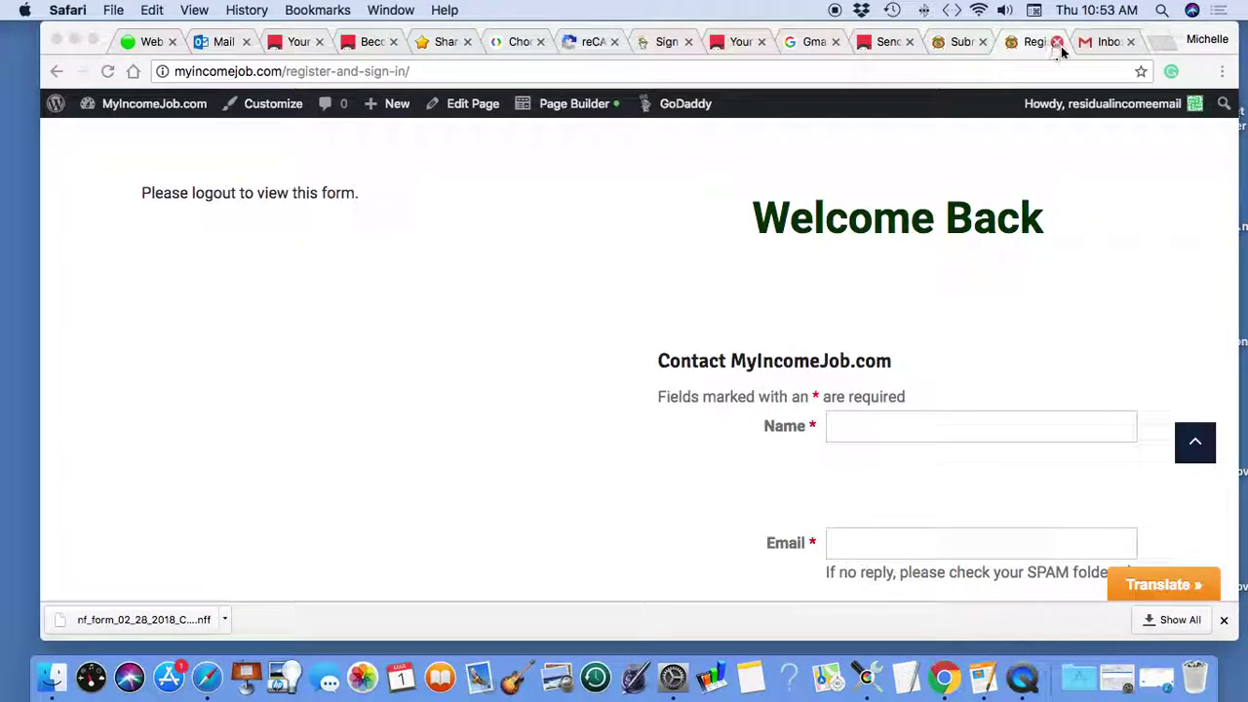
{"action": "left_click", "coordinate": [1106, 41]}
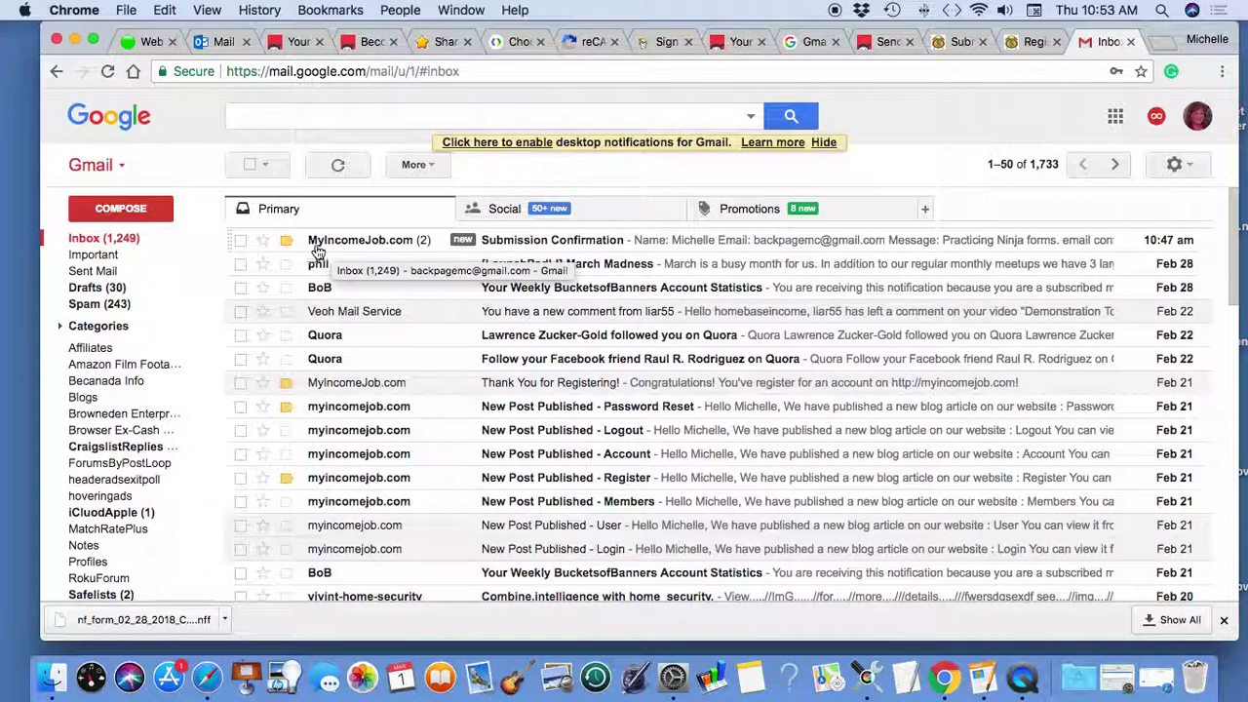
- Read the Submission Confirmation email's name, email and message entries, then return to Register and Sign In
{"action": "left_click", "coordinate": [537, 245]}
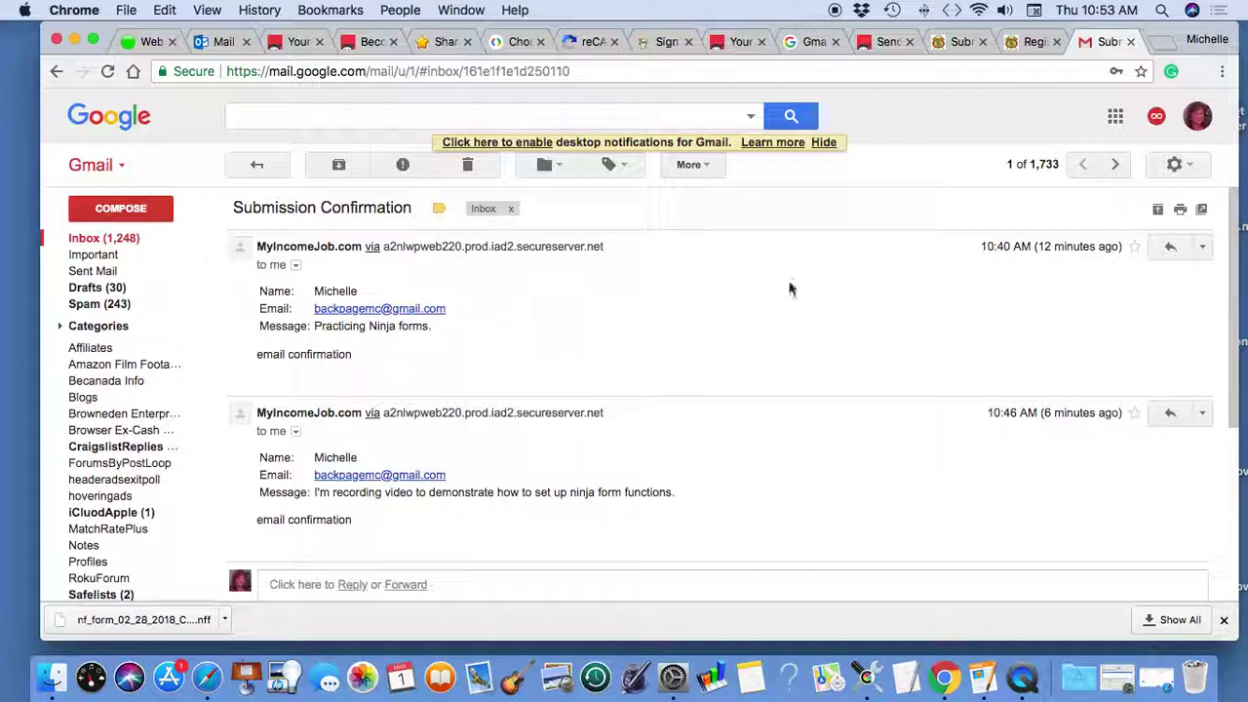
{"action": "scroll", "coordinate": [660, 289], "scroll_direction": "down", "scroll_amount": 3}
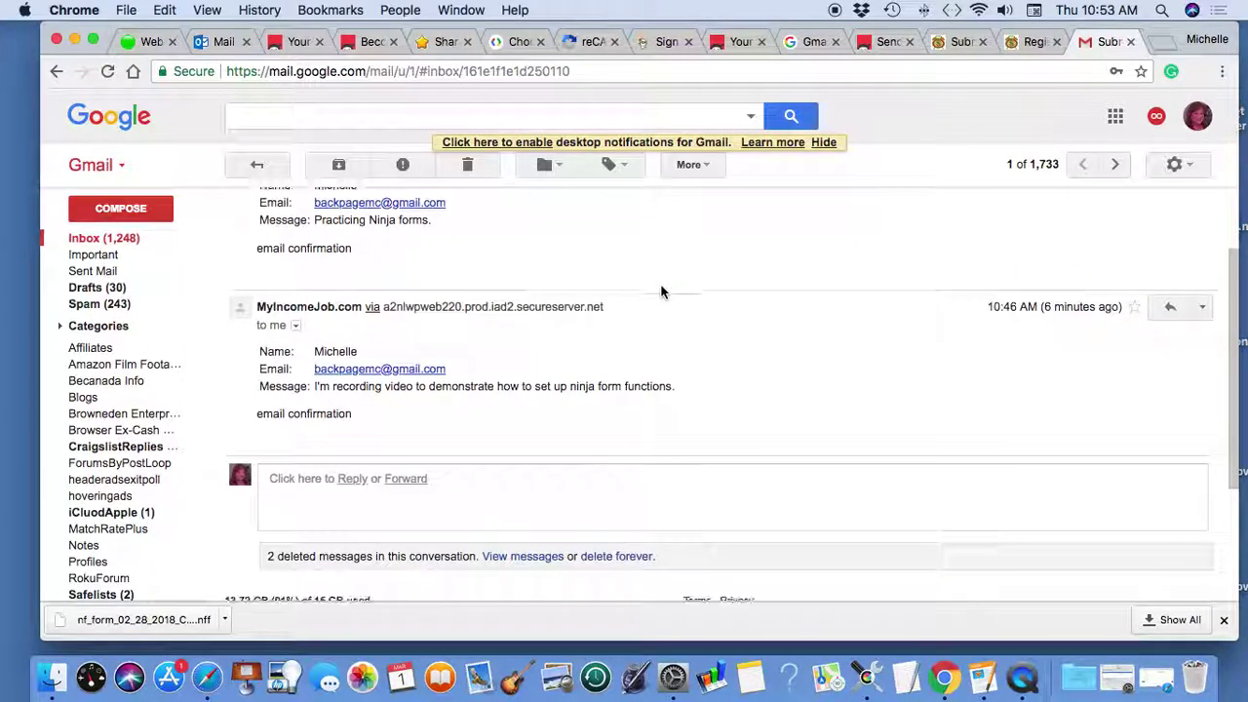
{"action": "scroll", "coordinate": [661, 289], "scroll_direction": "down", "scroll_amount": 2}
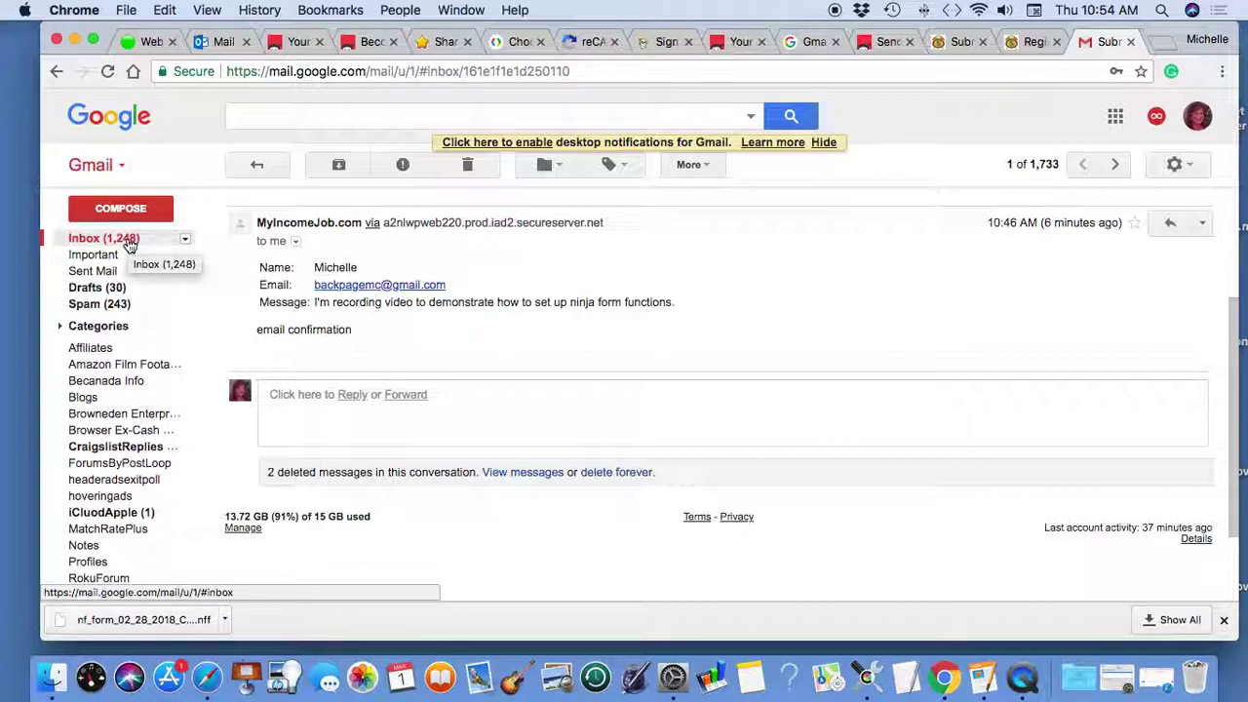
{"action": "left_click", "coordinate": [1015, 44]}
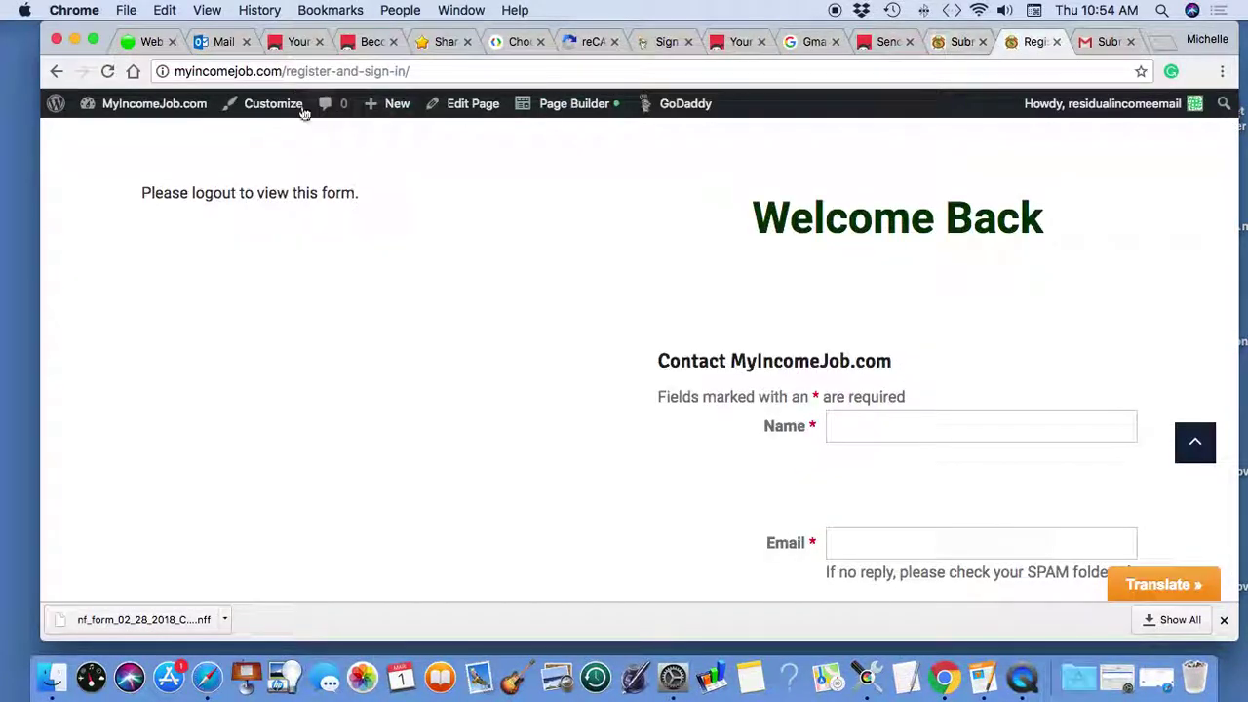
- Filter Ninja Forms Submissions to Contact MyIncomeJob.com and compare entry #6 against the confirmation email
{"action": "left_click", "coordinate": [179, 107]}
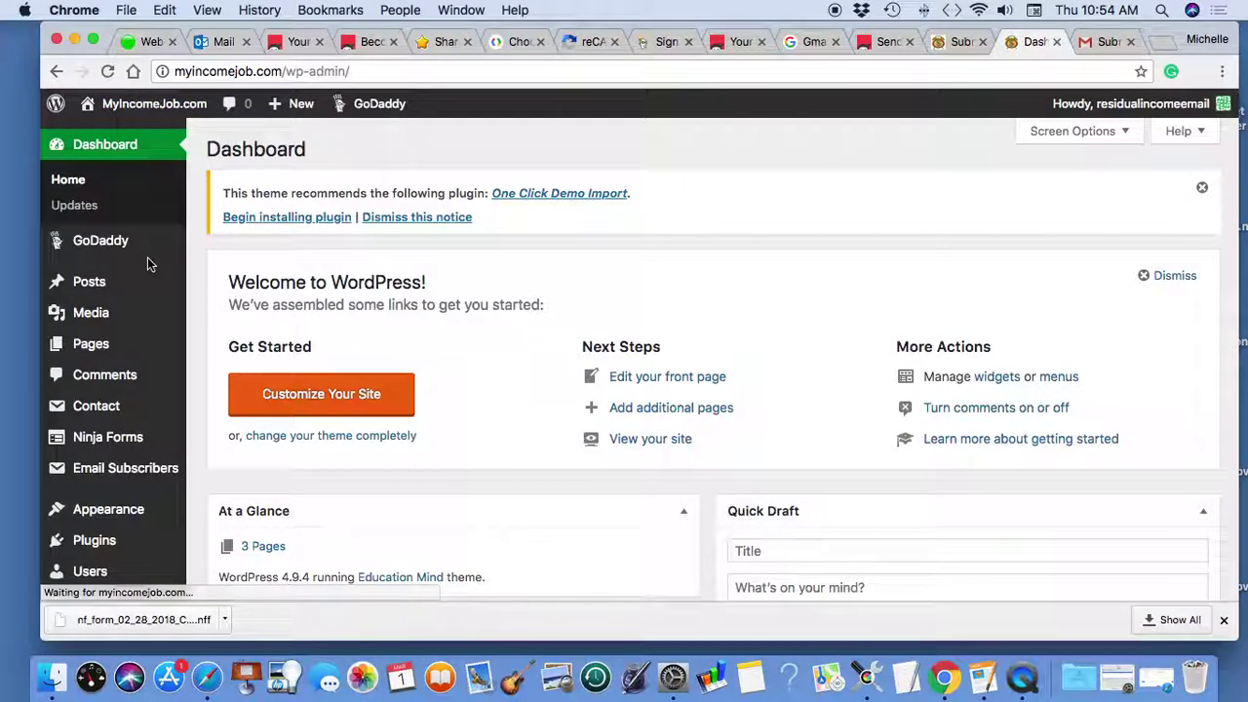
{"action": "left_click", "coordinate": [117, 439]}
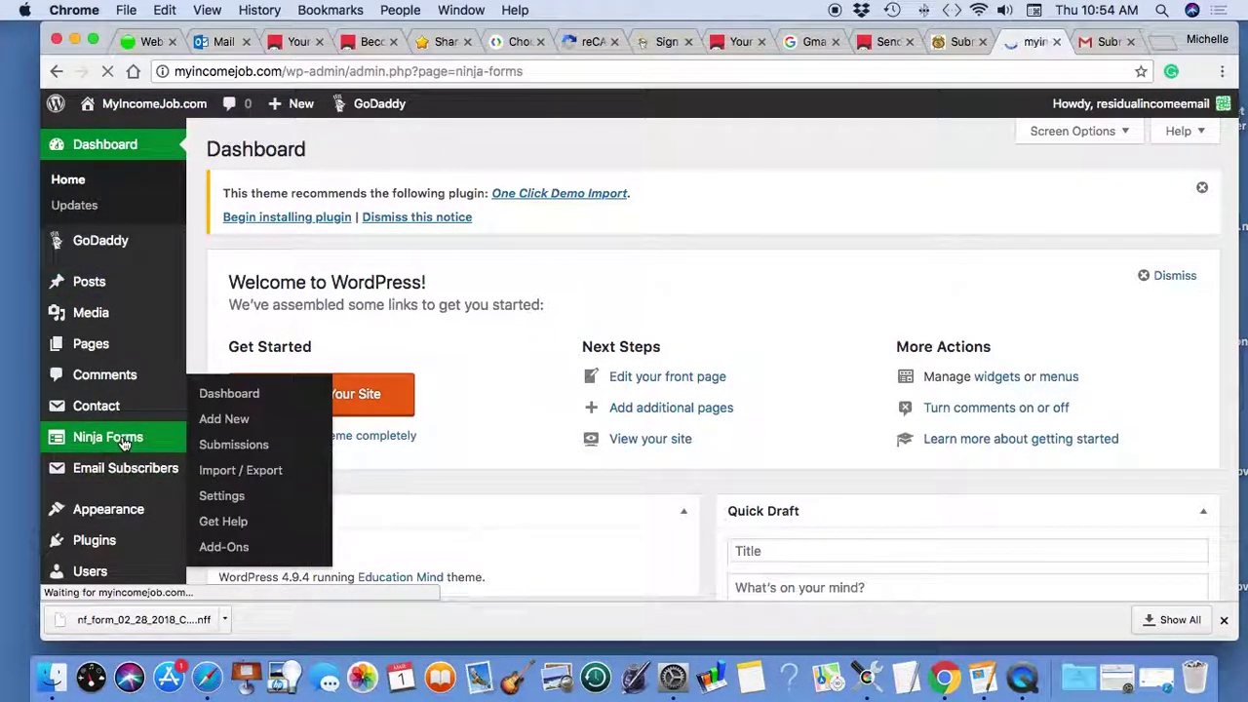
{"action": "left_click", "coordinate": [88, 458]}
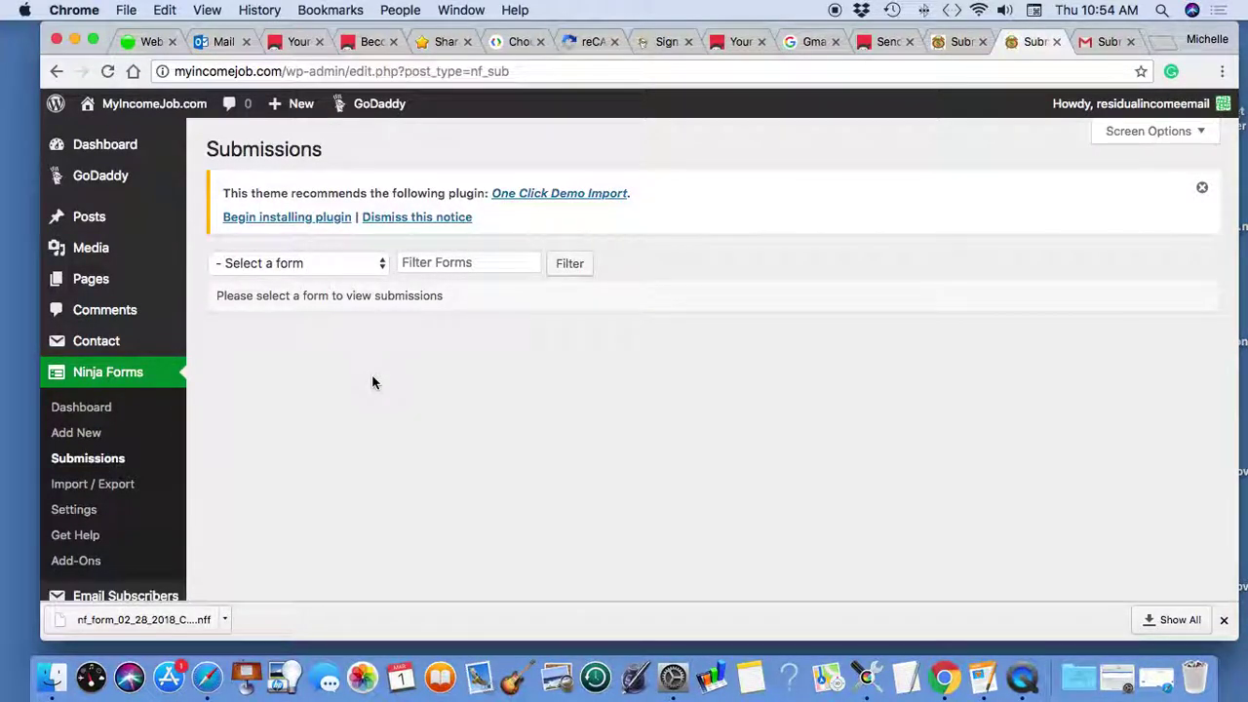
{"action": "left_click", "coordinate": [379, 265]}
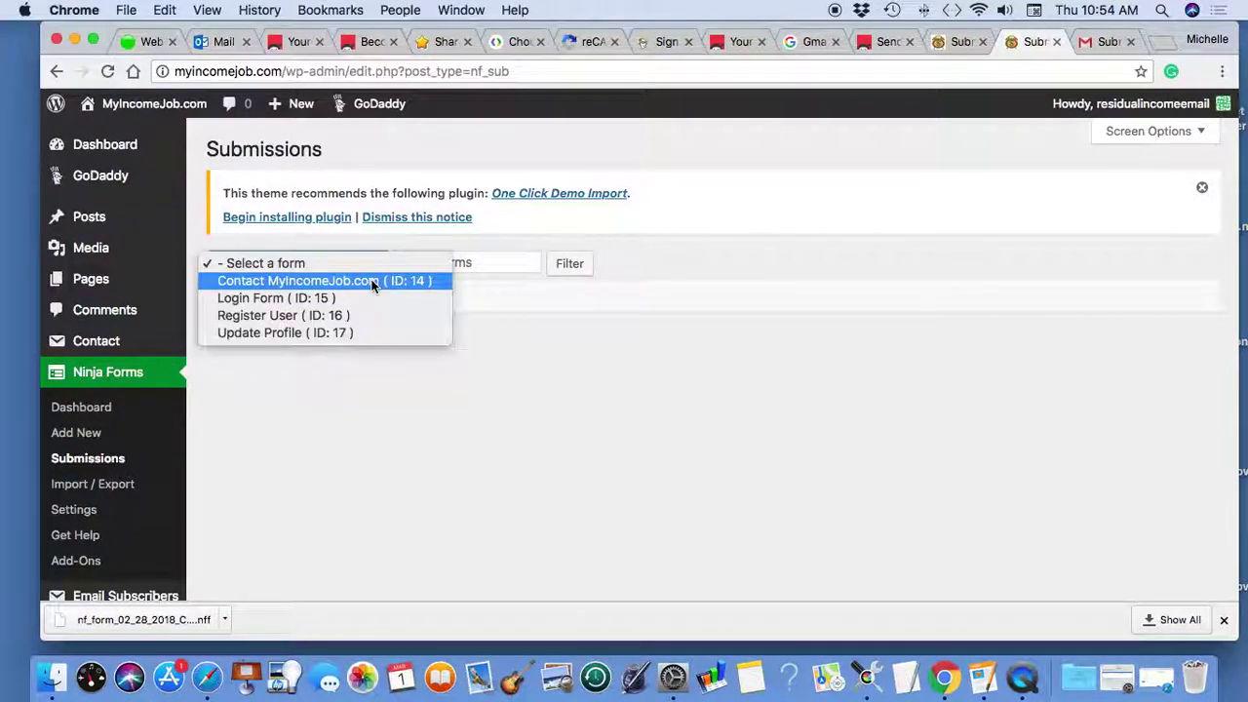
{"action": "left_click", "coordinate": [374, 281]}
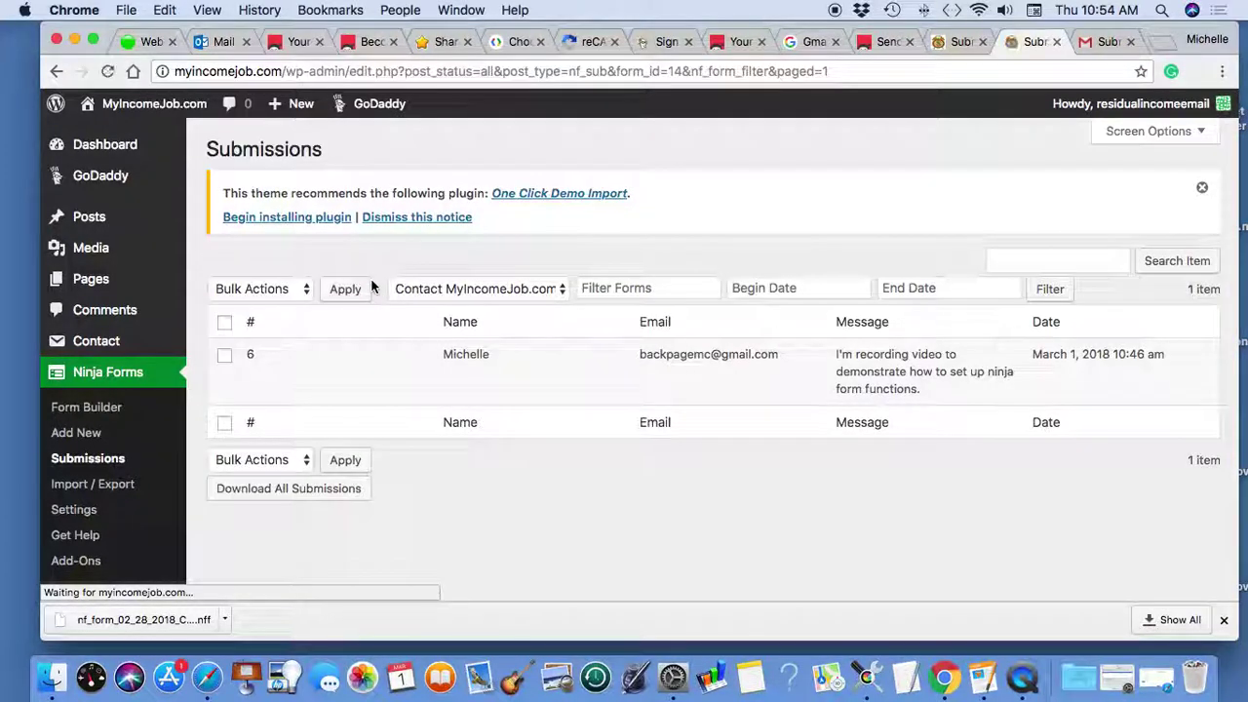
{"action": "left_click", "coordinate": [564, 294]}
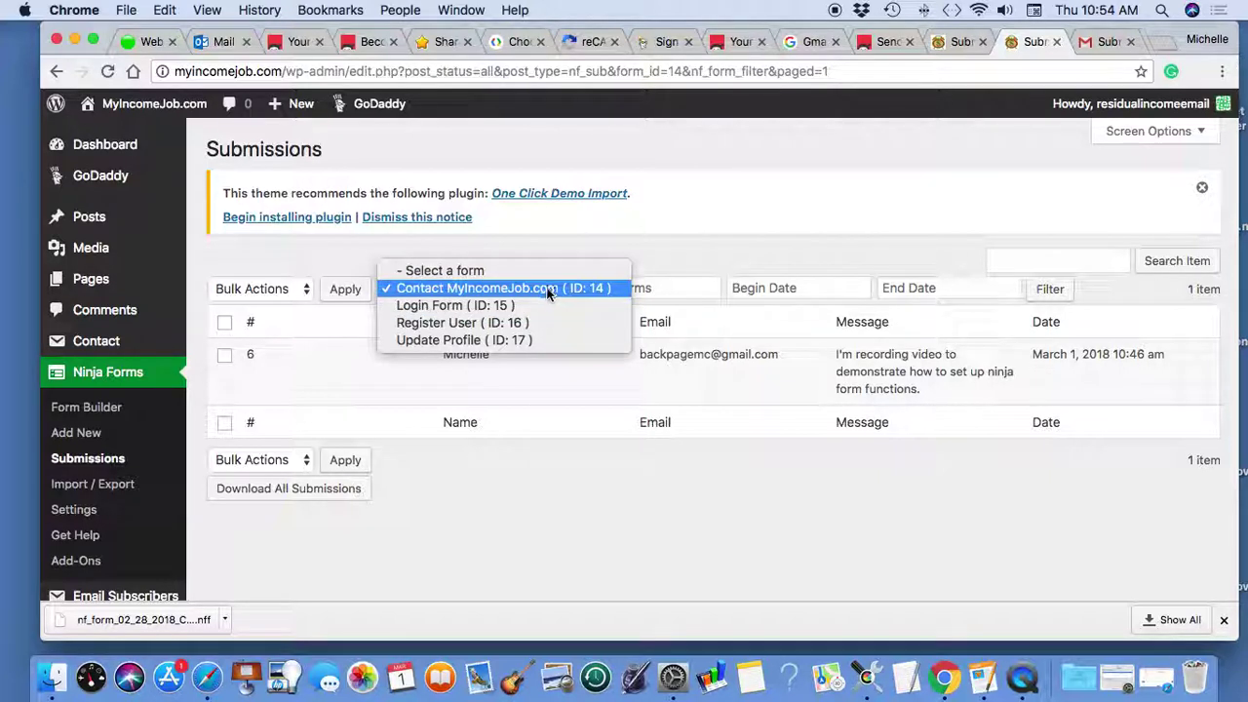
{"action": "left_click", "coordinate": [548, 292]}
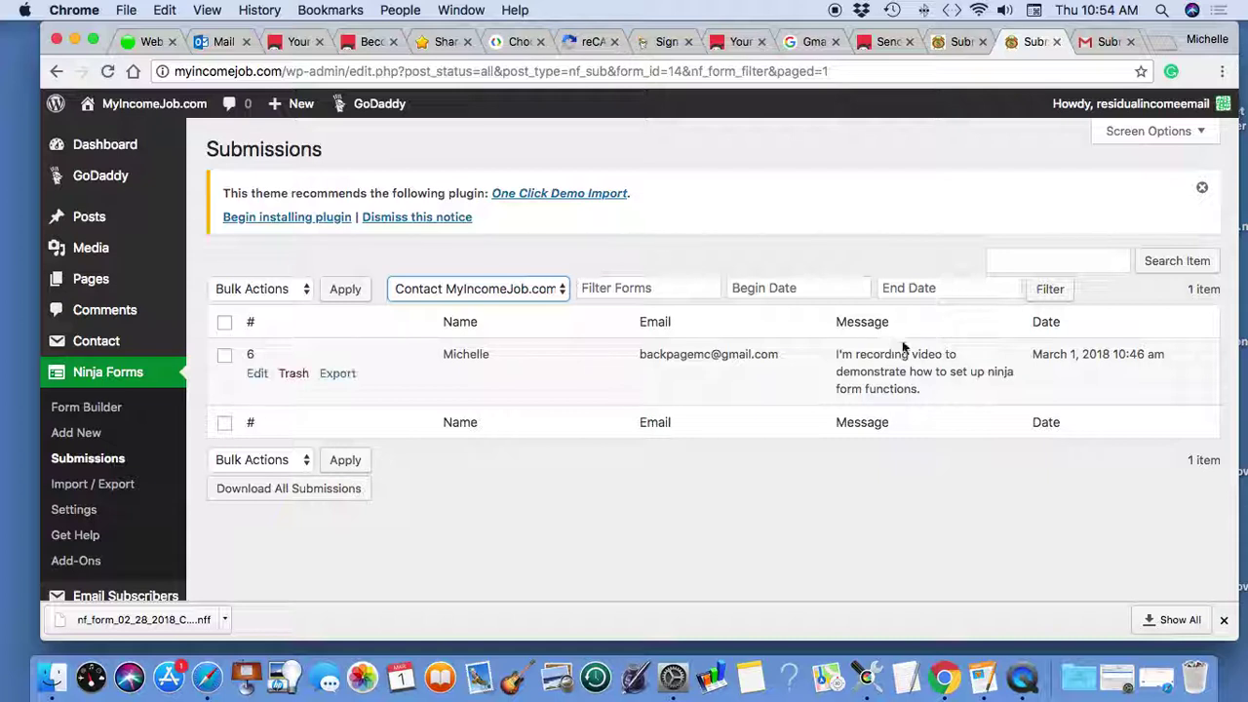
{"action": "left_click", "coordinate": [1107, 41]}
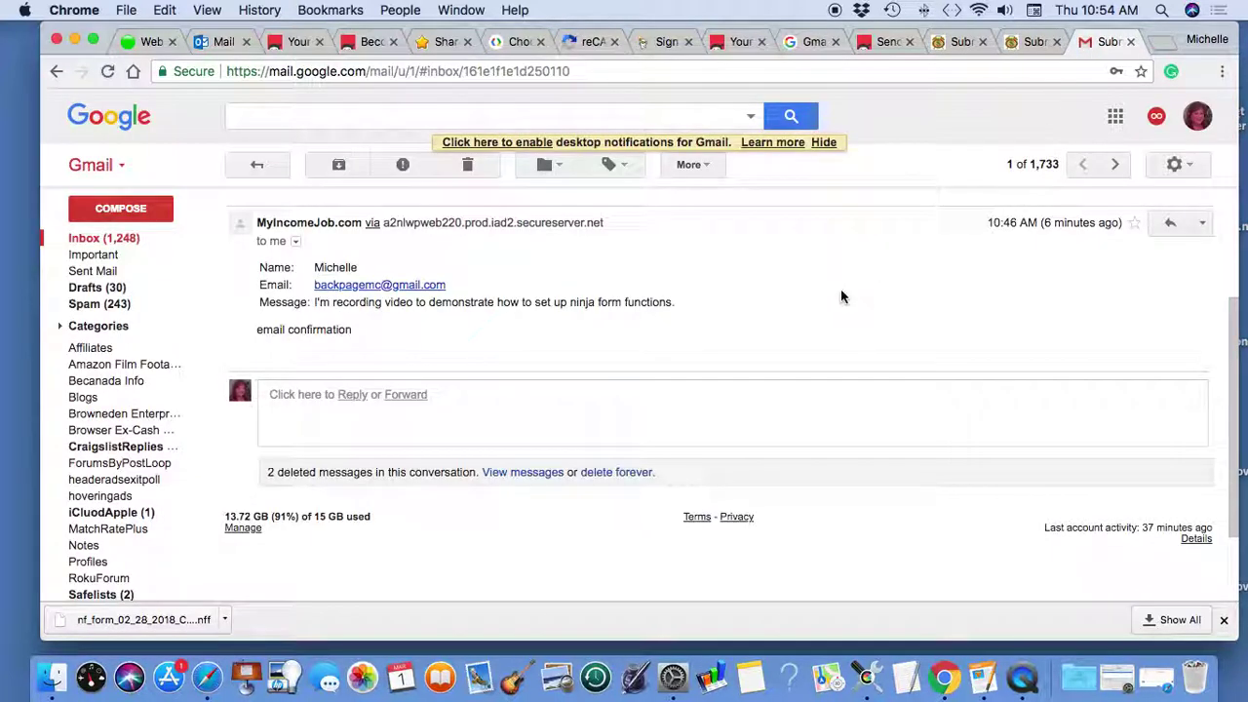
{"action": "left_click", "coordinate": [1036, 42]}
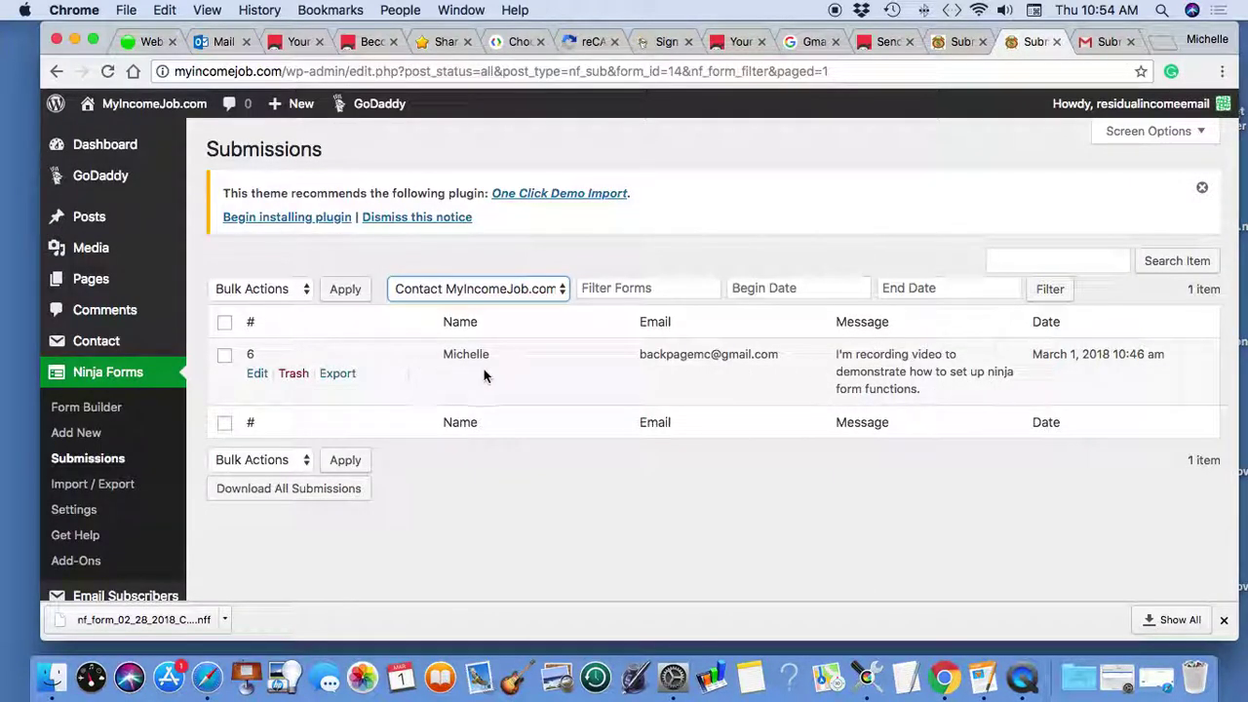